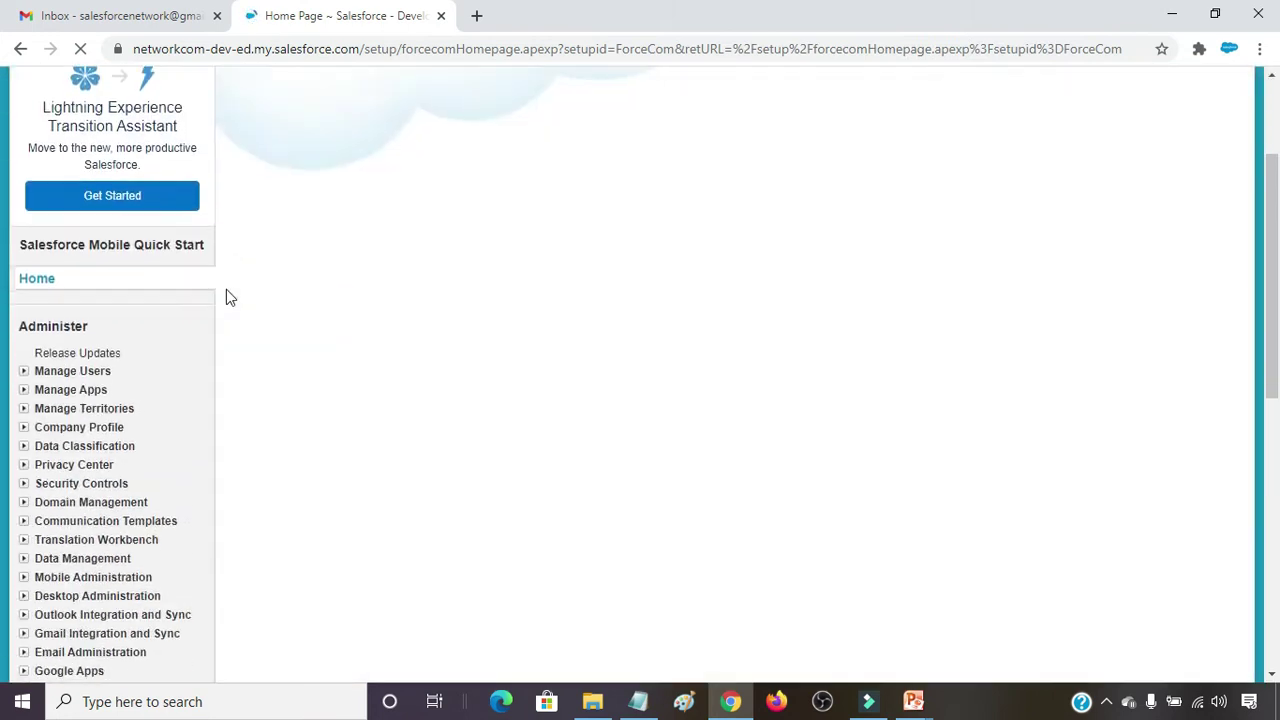
Step: Start a new custom object with the label Project and the plural label Projects
scroll(40, 370, down, 1)
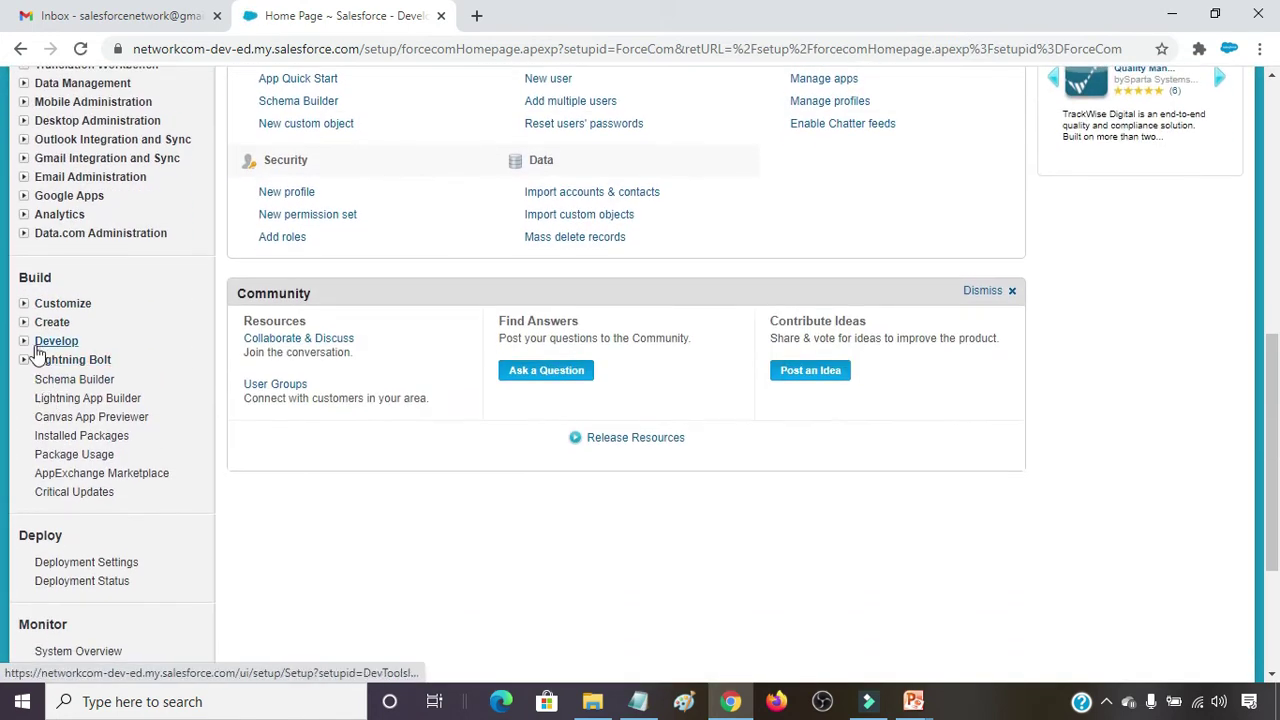
click(23, 322)
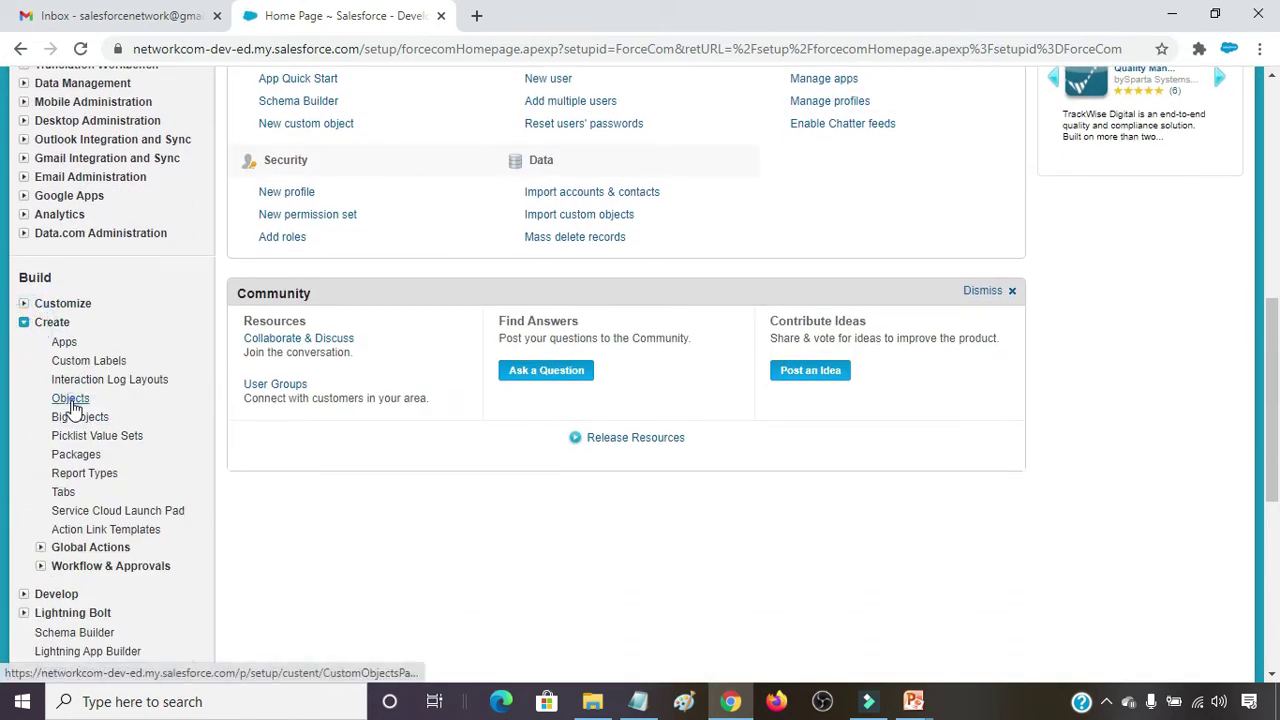
click(68, 399)
click(588, 325)
text(Project)
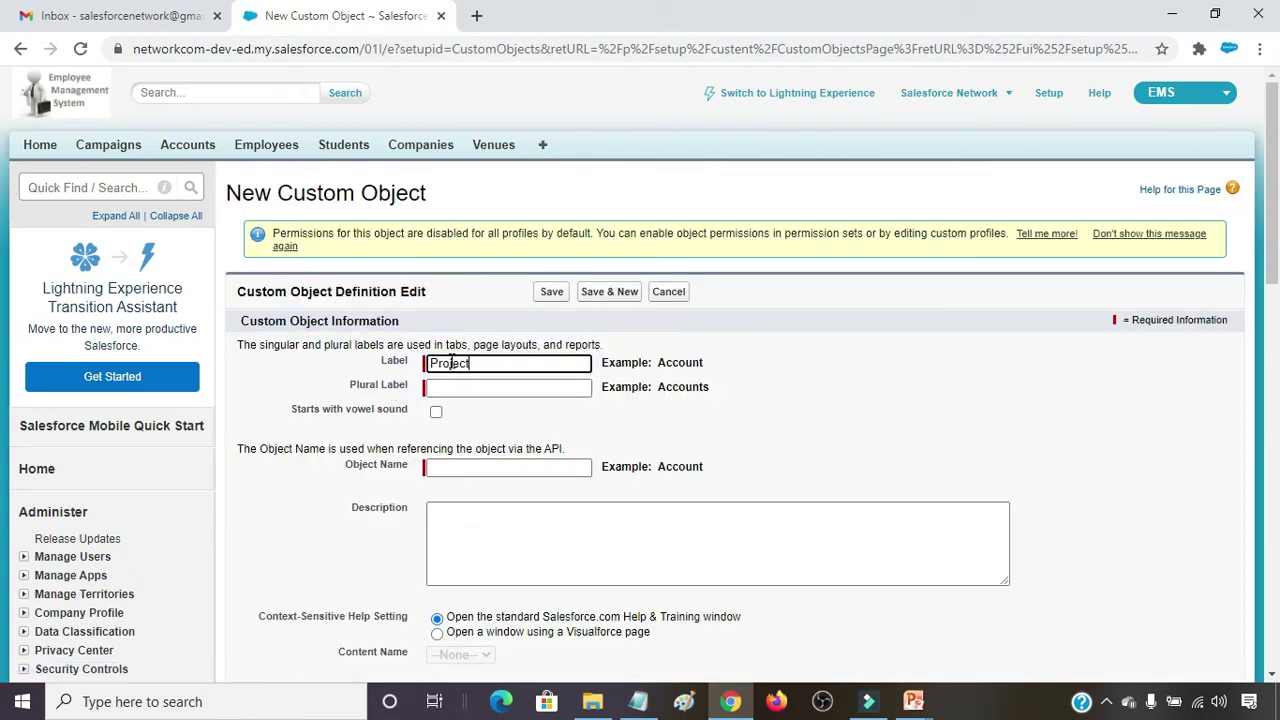
key(Tab)
text(P)
Step: Enable reports, activities, field history tracking and search for the Project object, and save it, continuing to another new object
scroll(489, 375, down, 4)
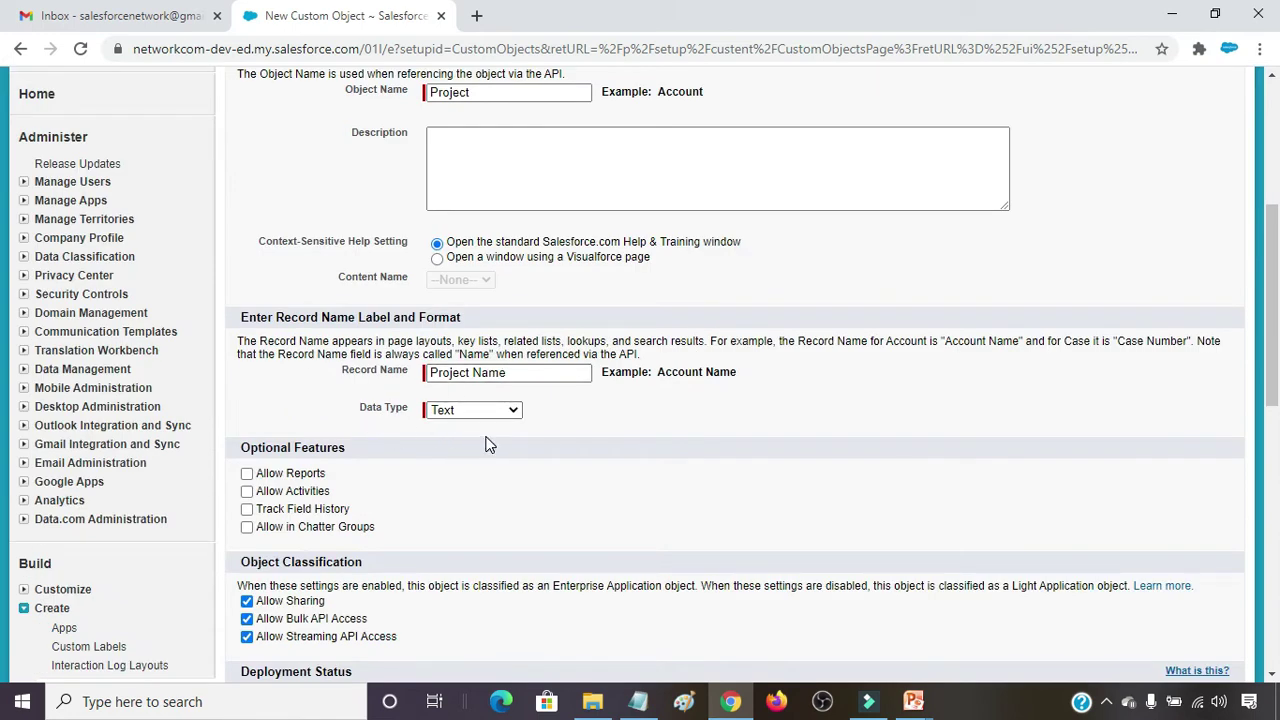
click(247, 473)
click(247, 491)
click(247, 509)
scroll(431, 530, down, 3)
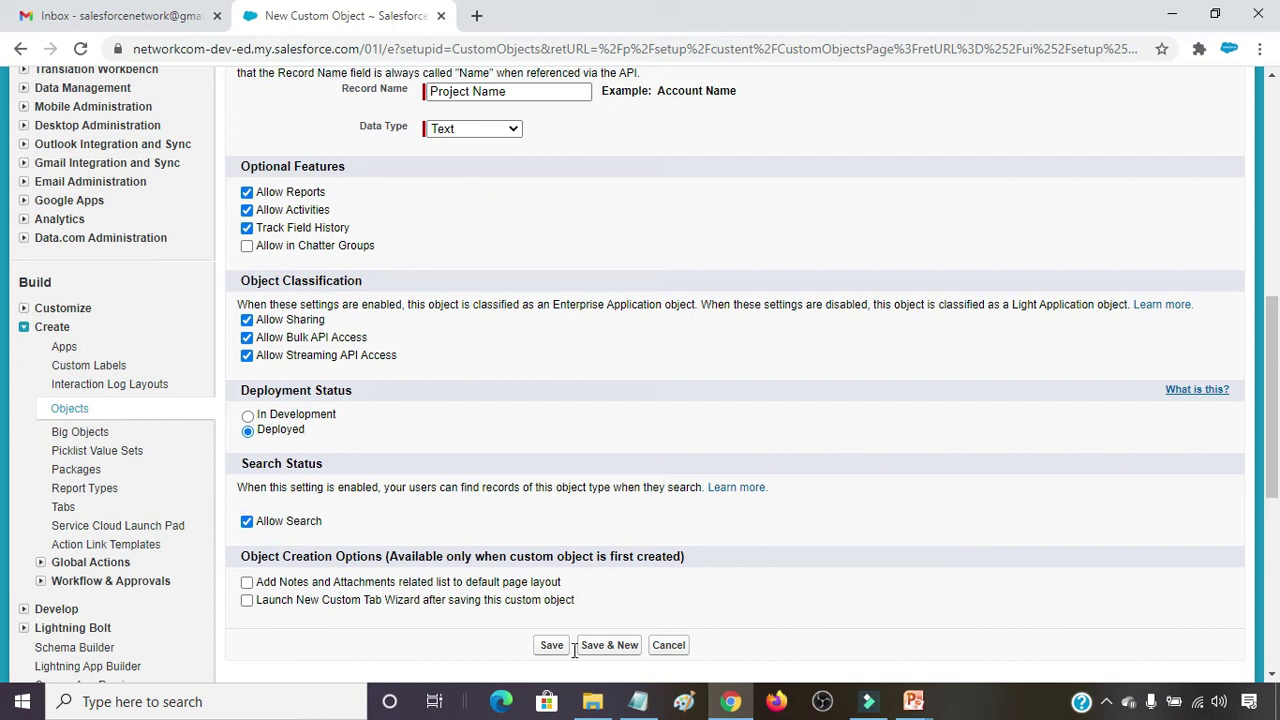
click(612, 646)
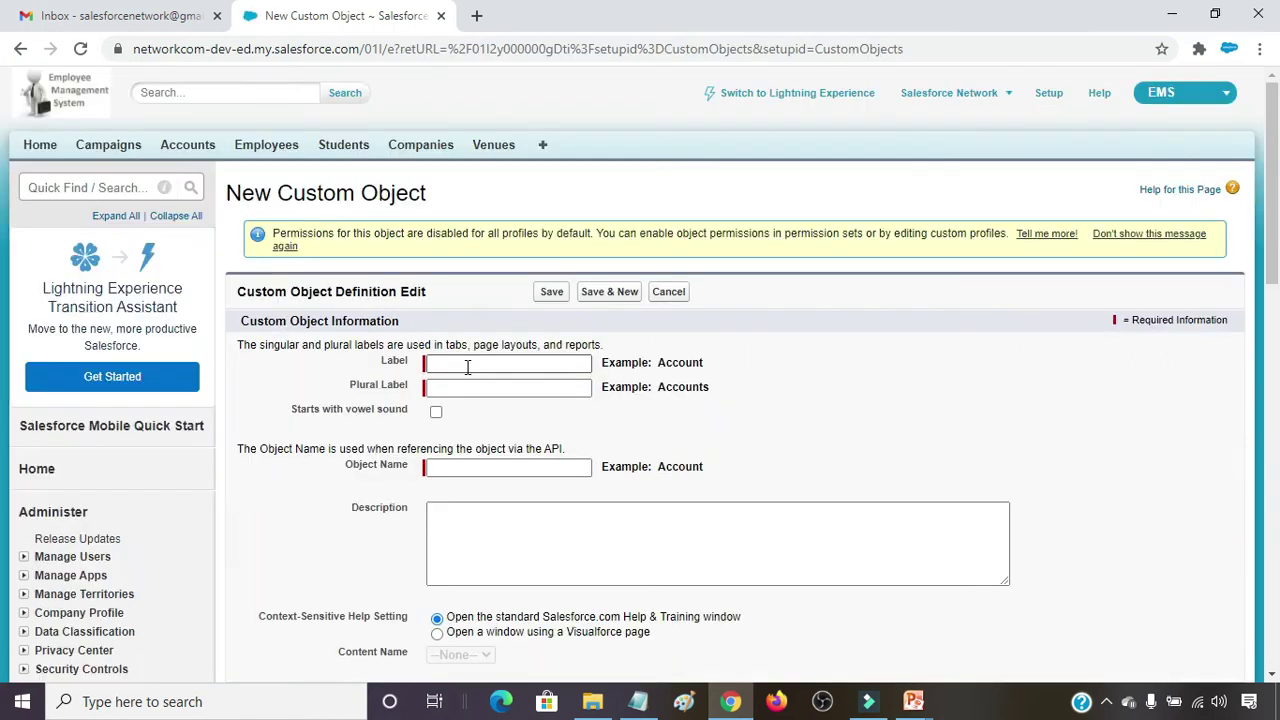
Step: Give the new custom object the label Developer and the plural label Developers
click(467, 365)
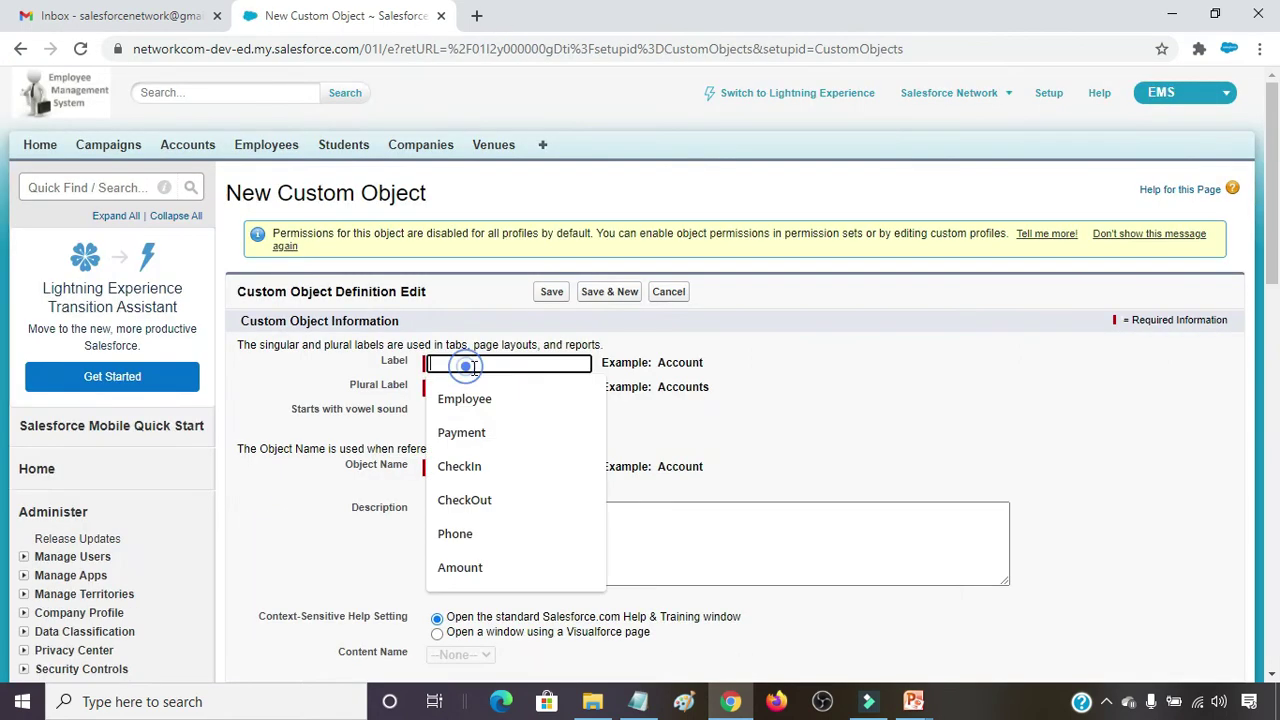
text(Developer)
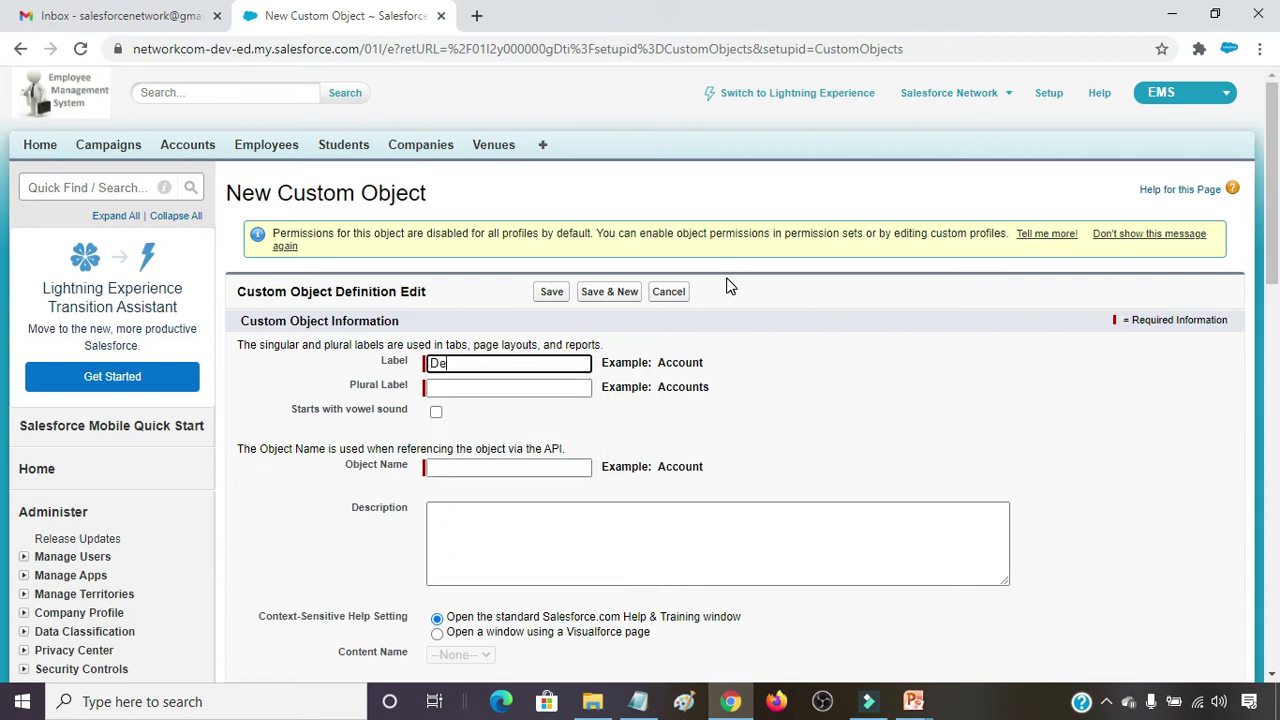
key(Tab)
text(Developers)
Step: Enable reports, activities, field history tracking and search for the Developer object, and save it, continuing to another new object
scroll(766, 410, down, 4)
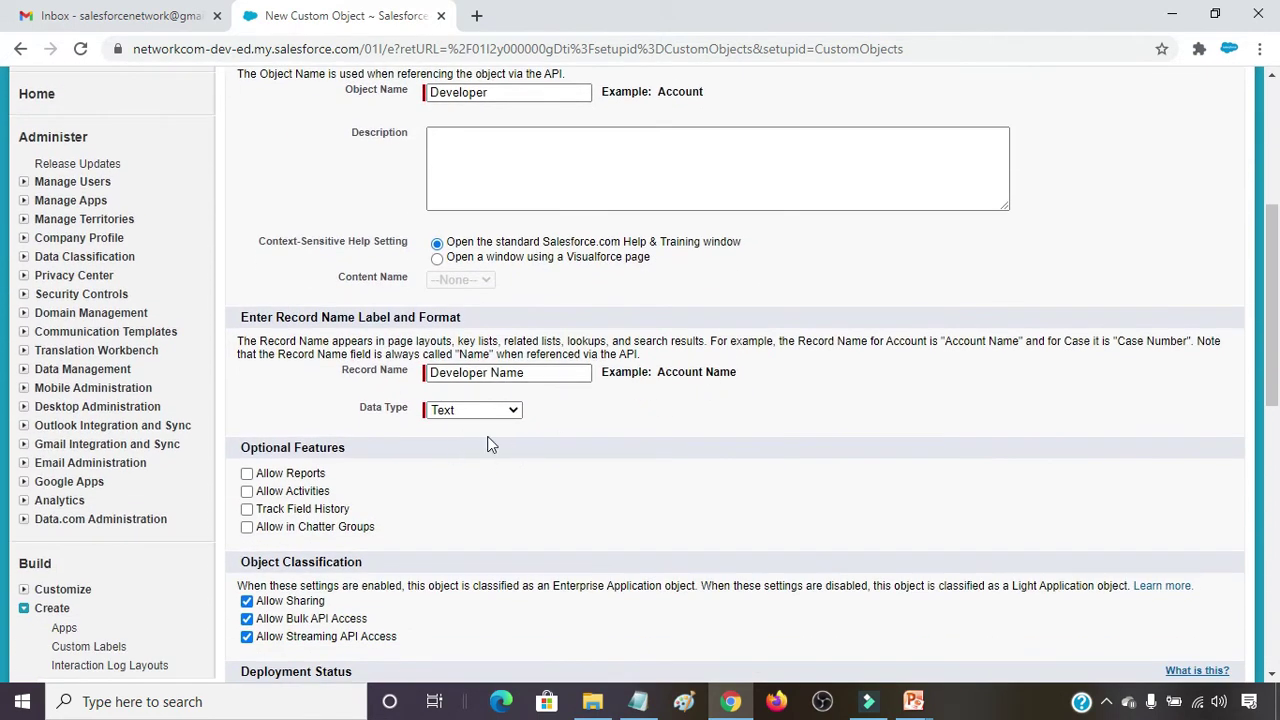
click(247, 474)
click(247, 491)
click(247, 509)
scroll(306, 475, down, 2)
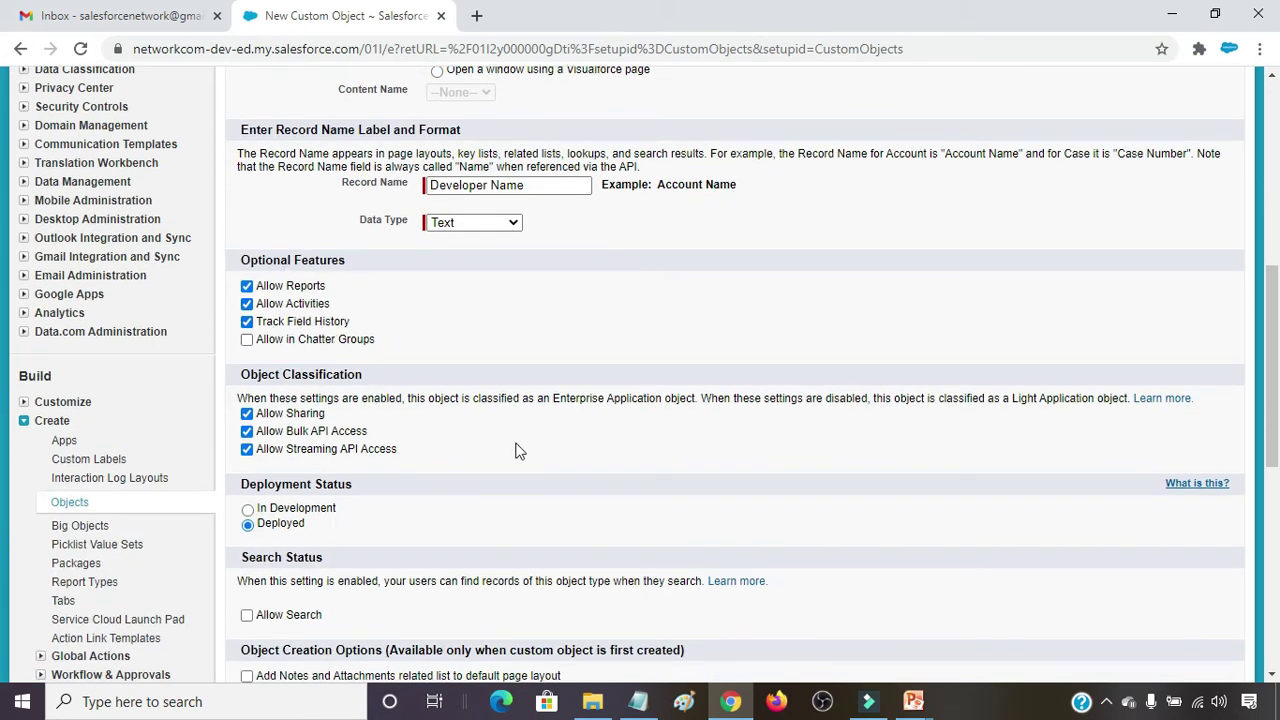
scroll(398, 459, down, 1)
click(296, 522)
scroll(600, 535, down, 2)
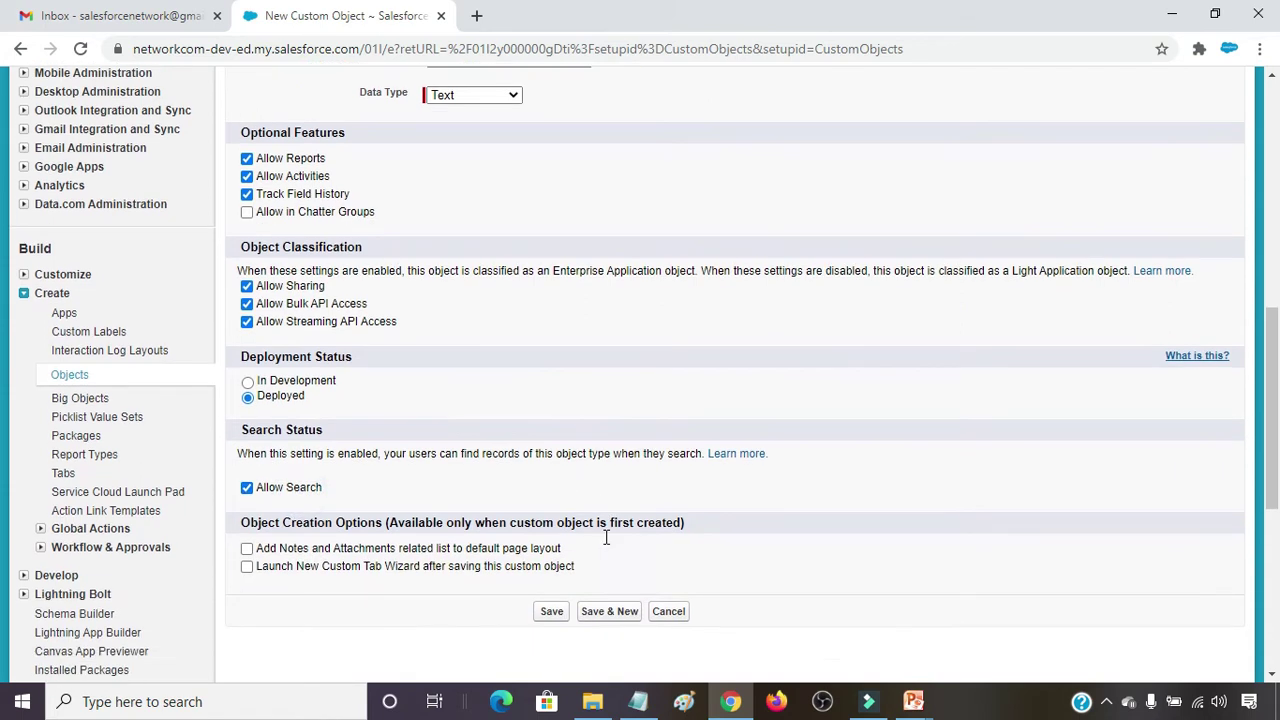
click(612, 457)
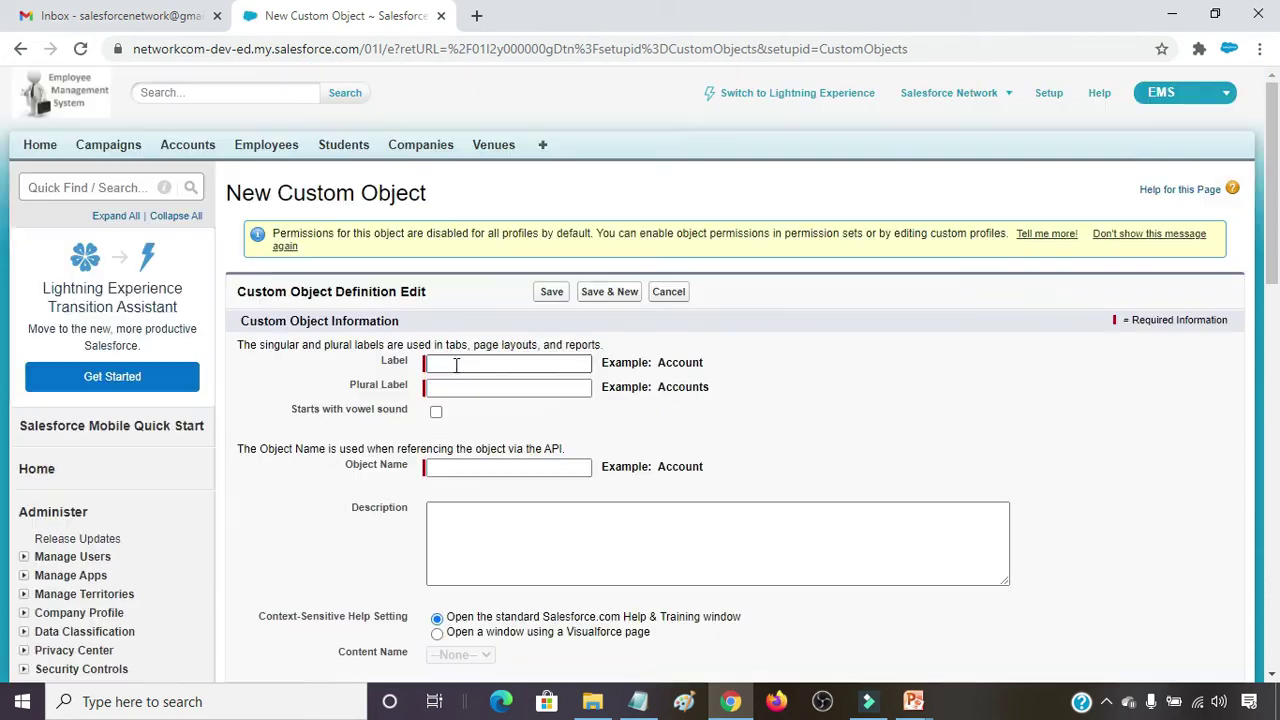
Step: Give the new custom object the label Assignment and the plural label Assignments
click(452, 364)
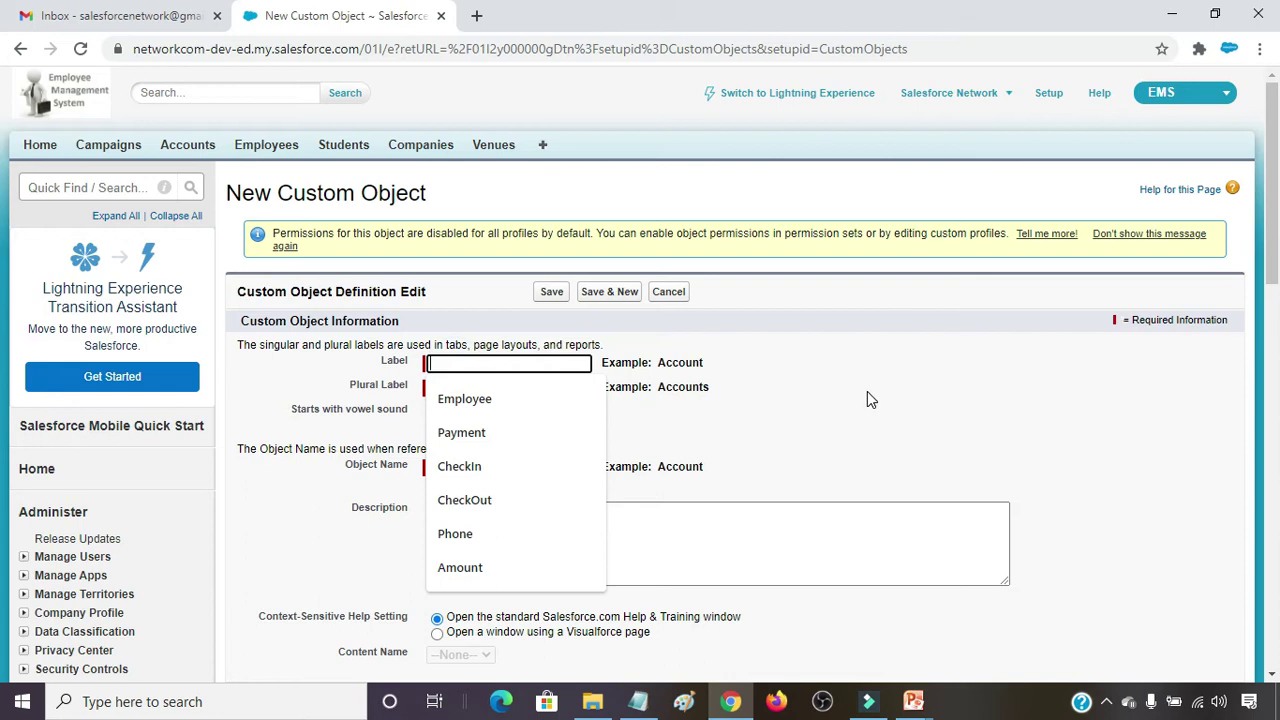
text(Assignment)
key(Tab)
Step: Enable reports, activities, field history tracking and search for the Assignment object, and save it
scroll(867, 391, down, 5)
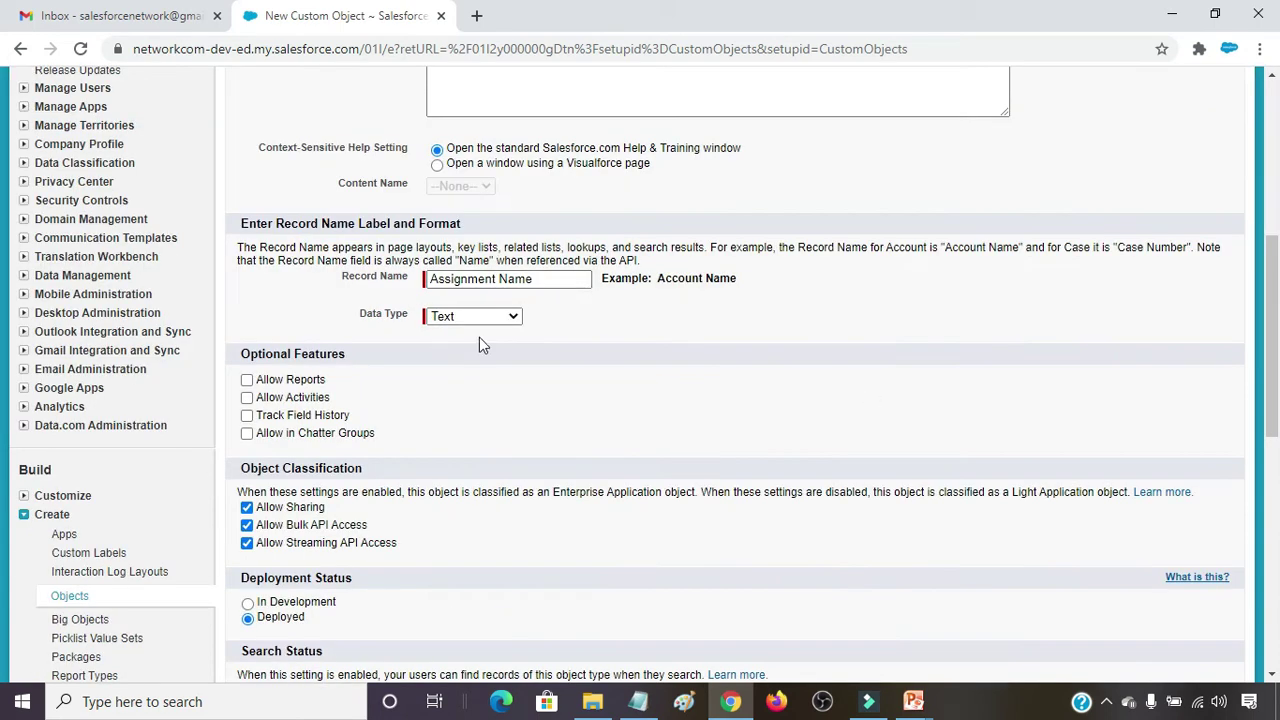
click(247, 380)
click(247, 397)
scroll(620, 483, down, 2)
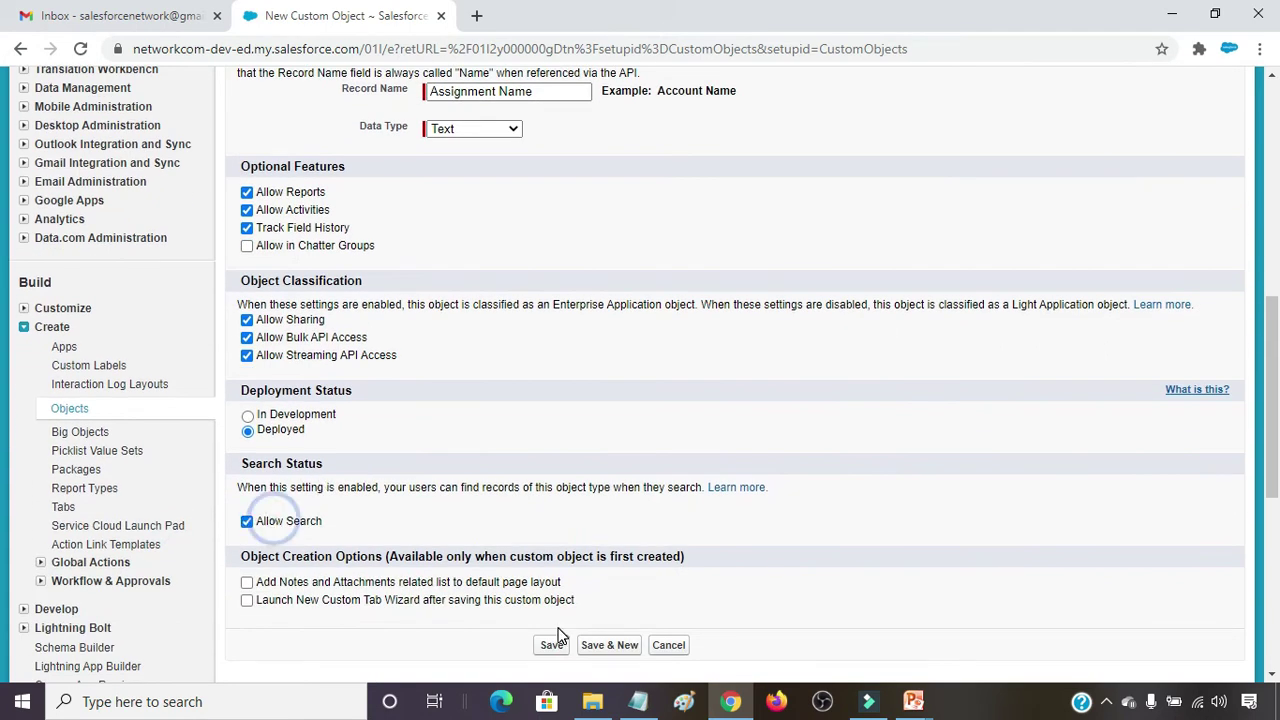
click(552, 646)
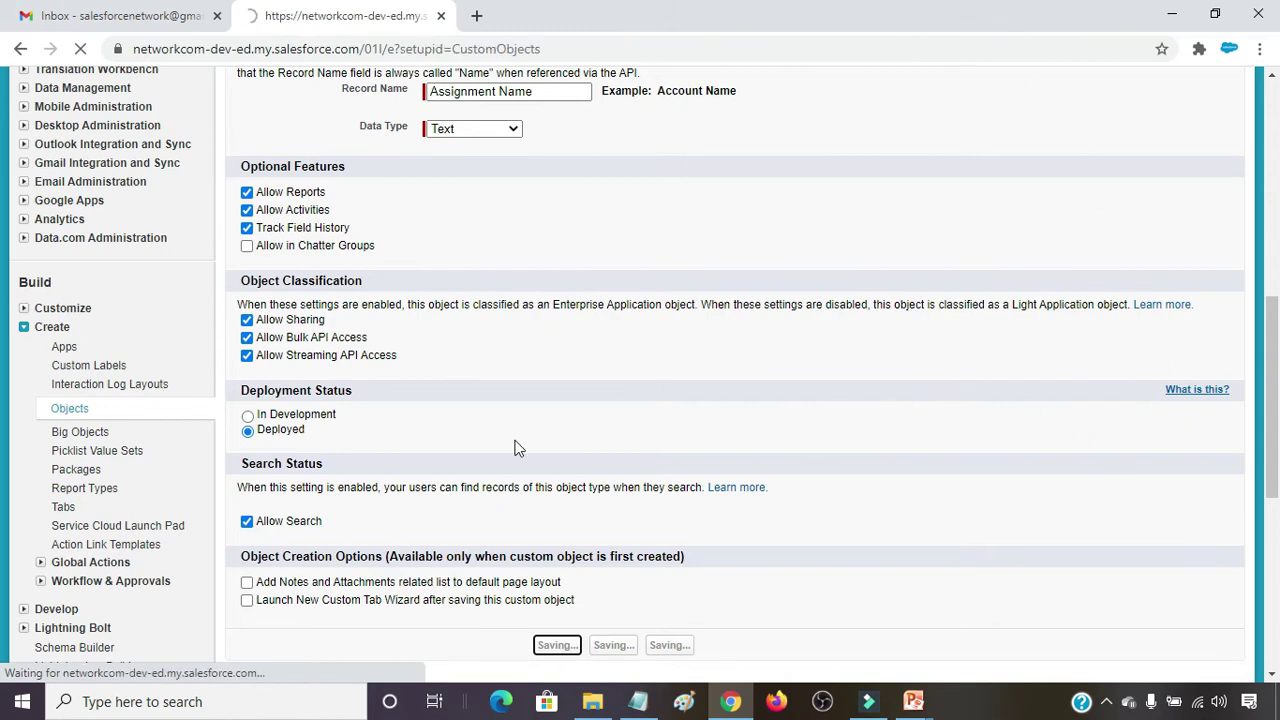
Step: Start a new custom object tab for the Project object with the Boat tab style
scroll(500, 490, down, 6)
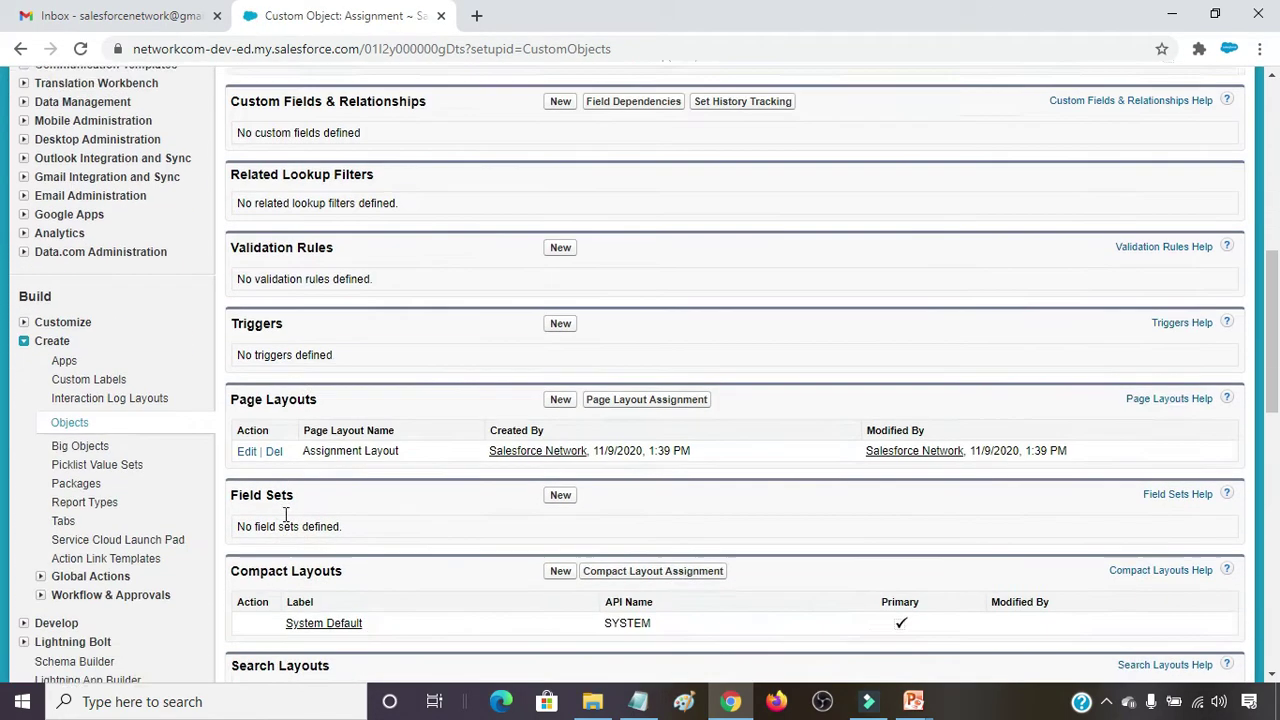
scroll(285, 513, up, 8)
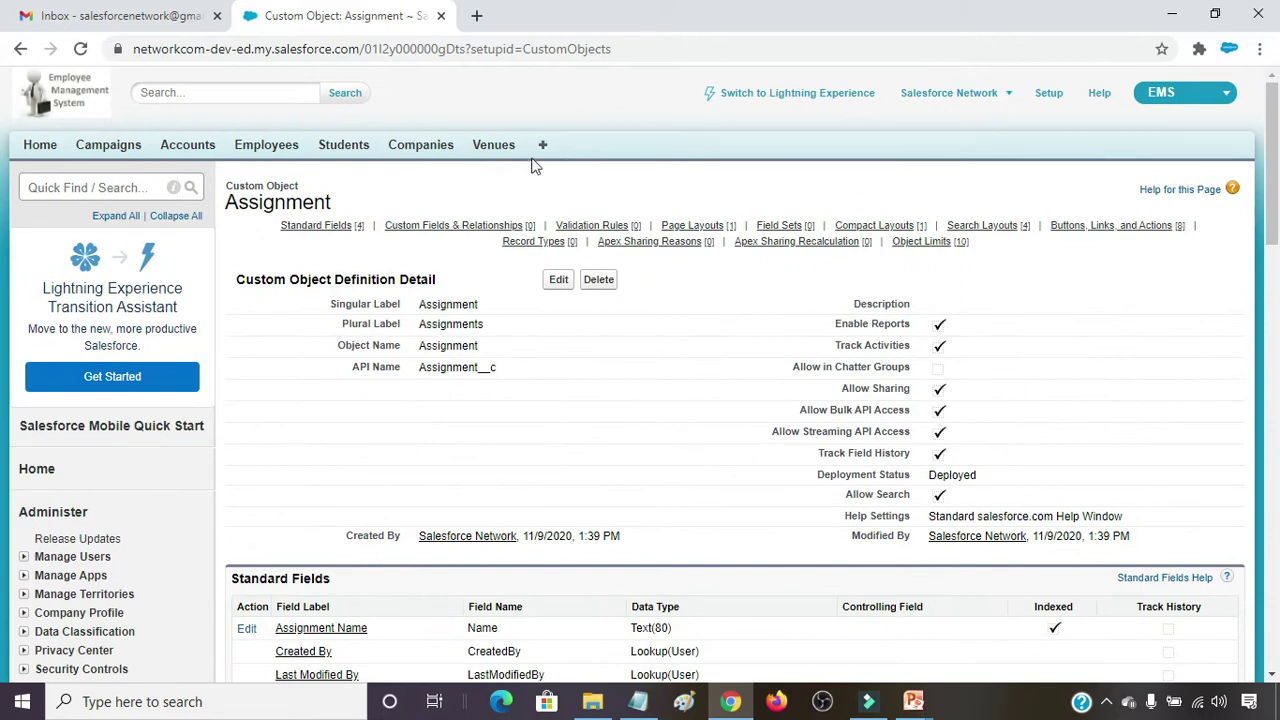
scroll(183, 536, down, 6)
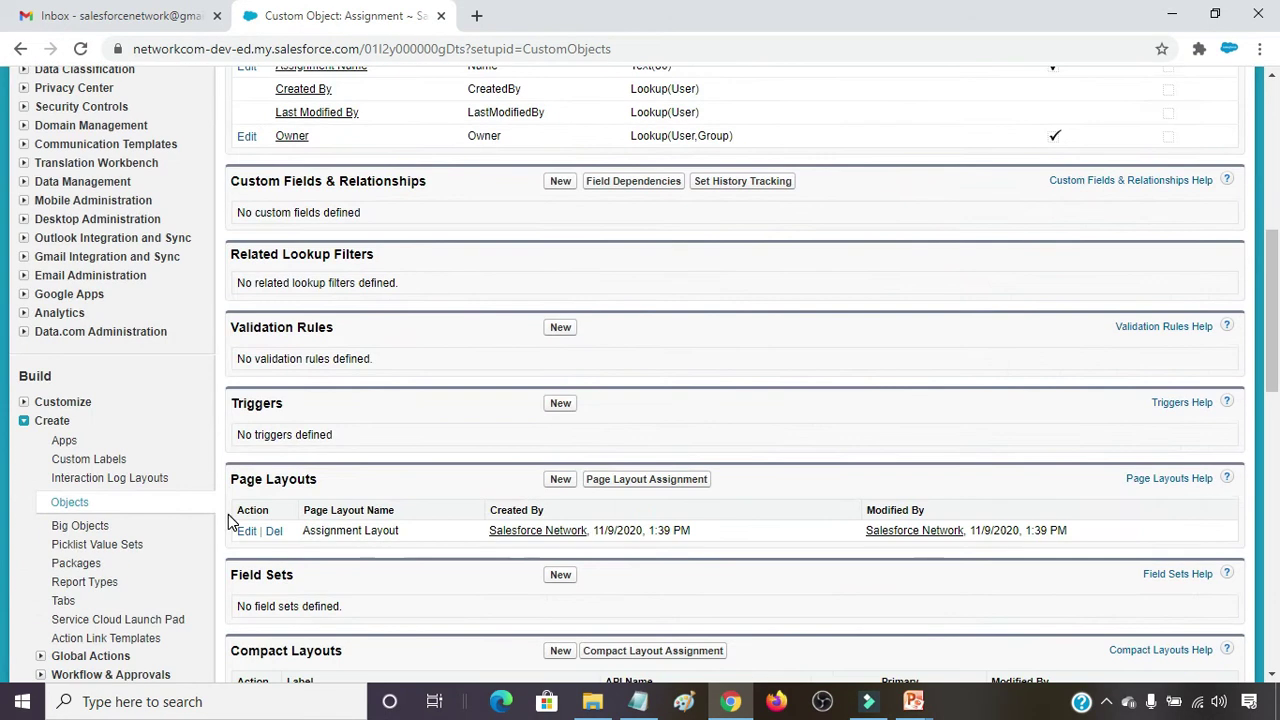
scroll(163, 537, down, 2)
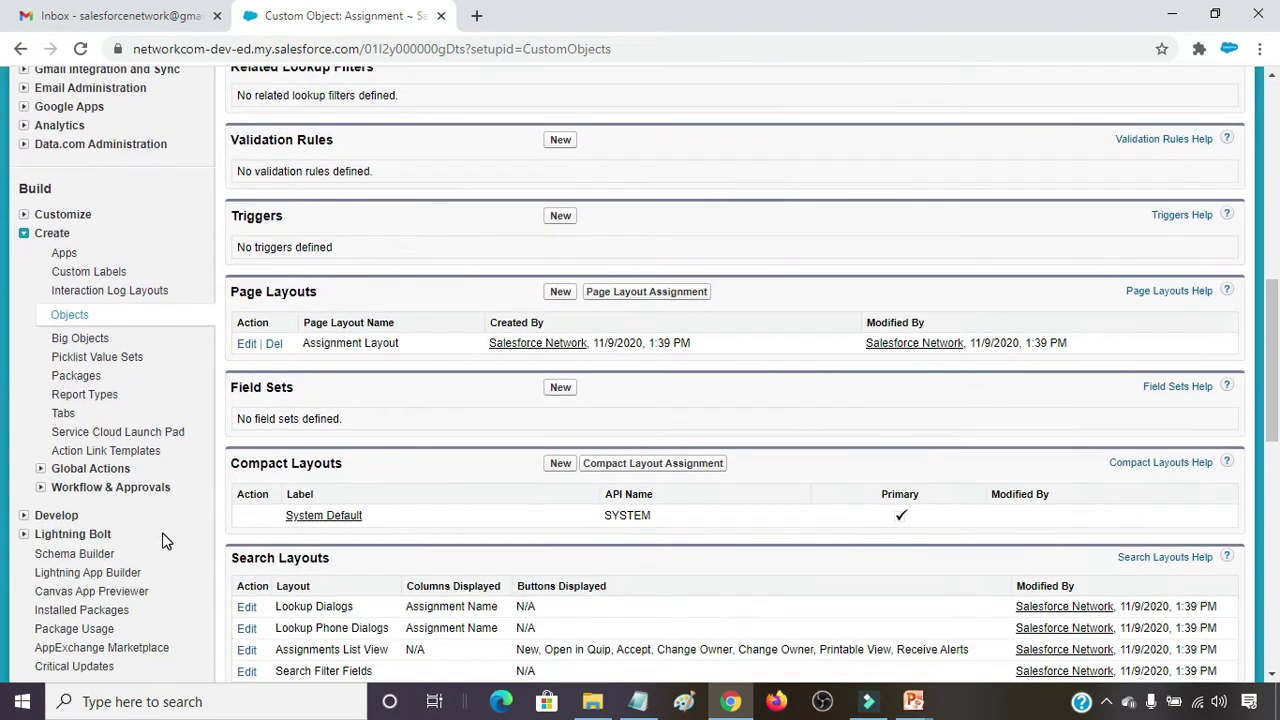
click(64, 413)
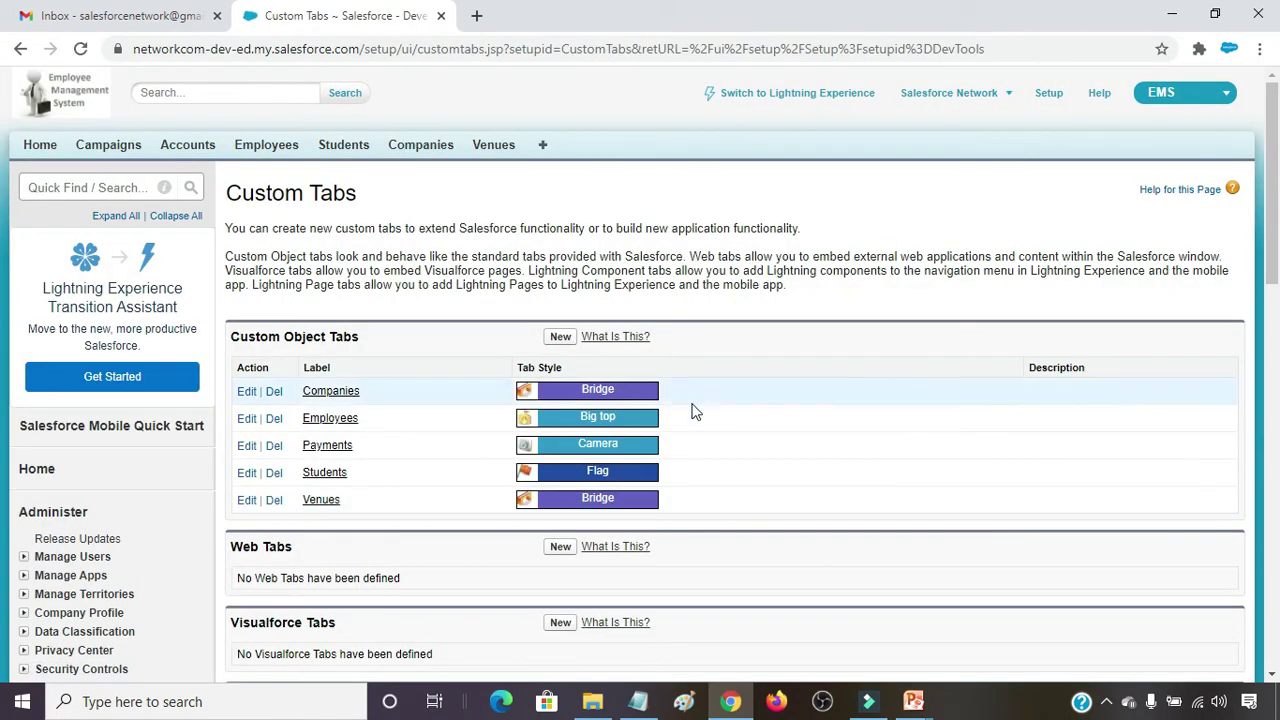
click(560, 336)
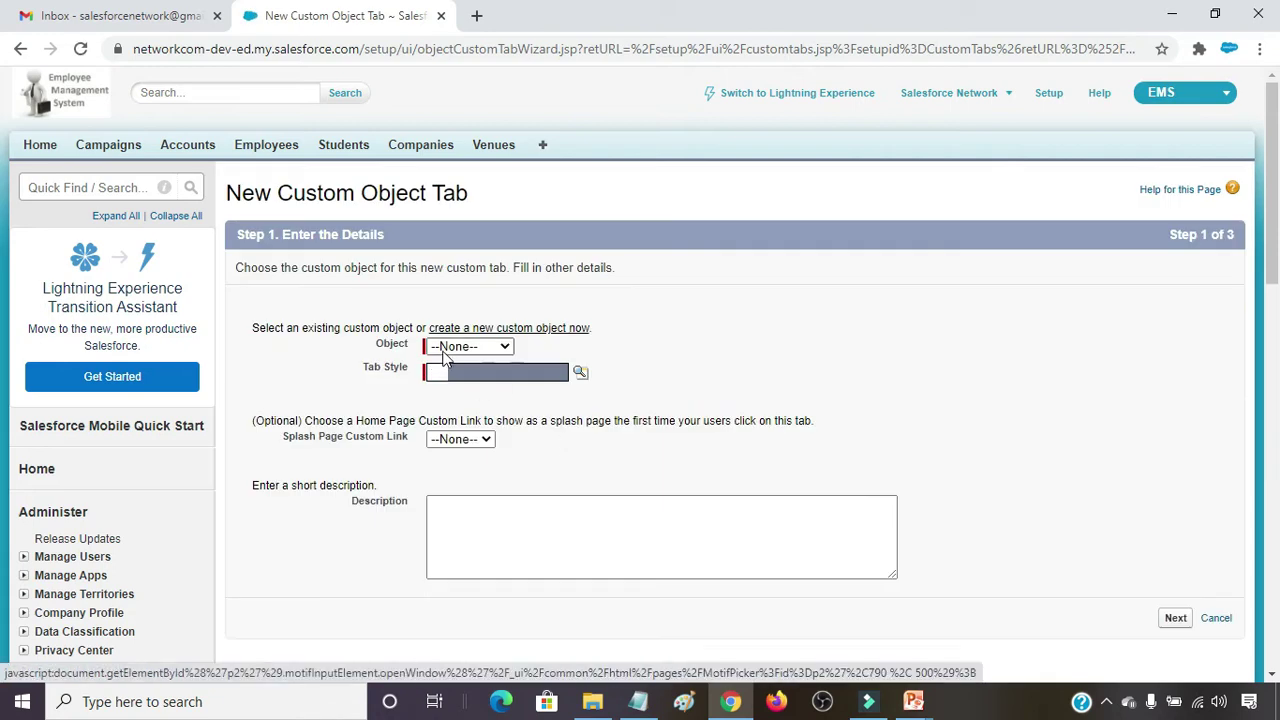
click(443, 350)
click(478, 411)
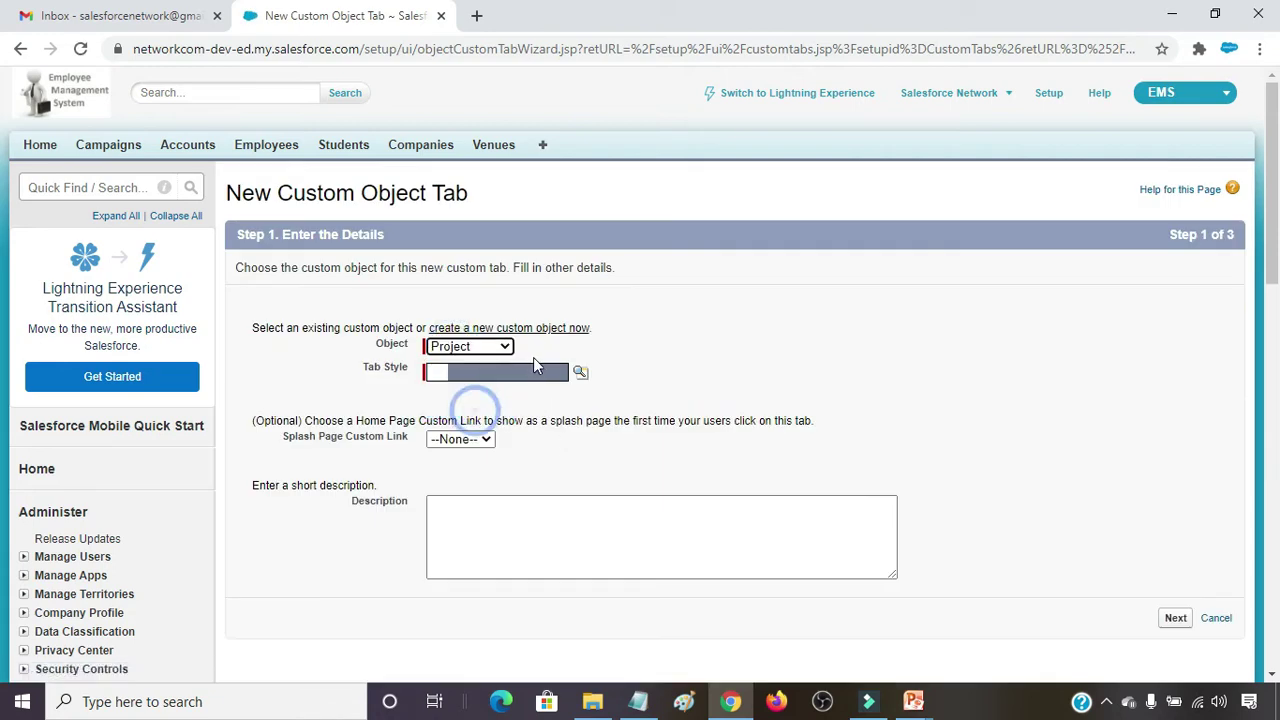
click(580, 372)
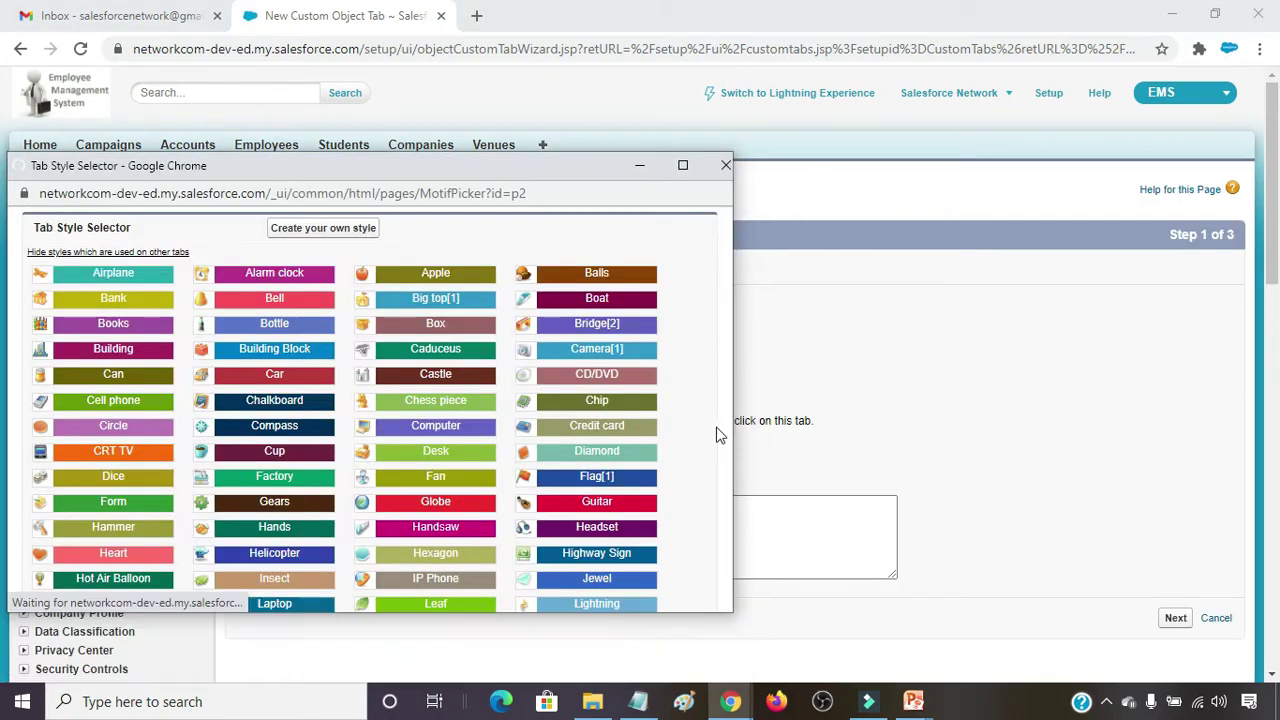
click(588, 294)
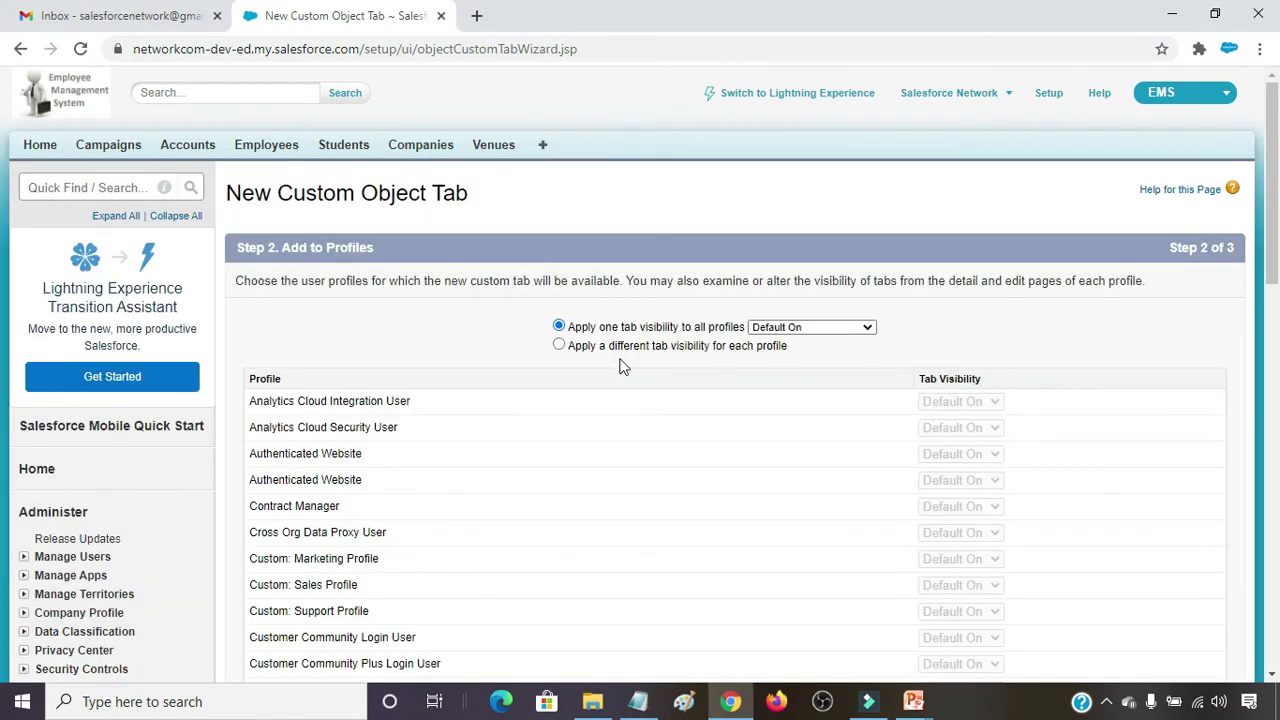
Step: Keep the Project tab's default profile visibility, include it only in the EMS custom app, and save the tab
scroll(775, 345, down, 10)
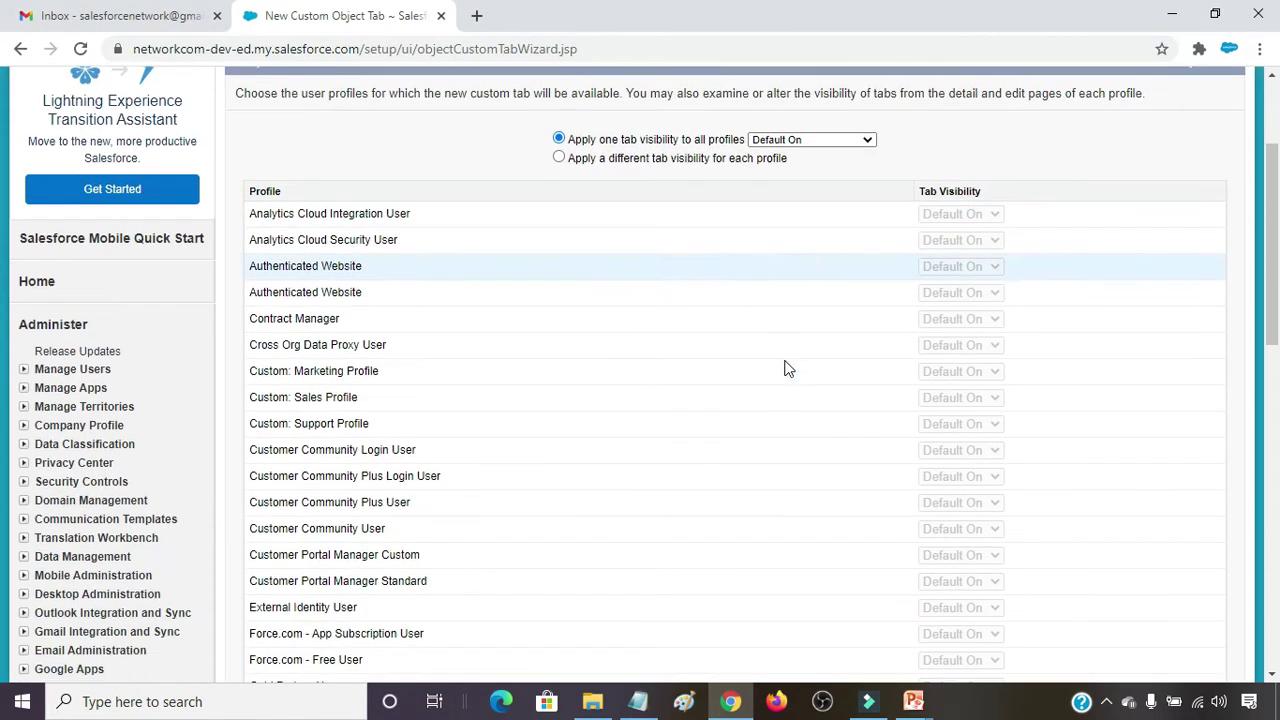
click(1176, 267)
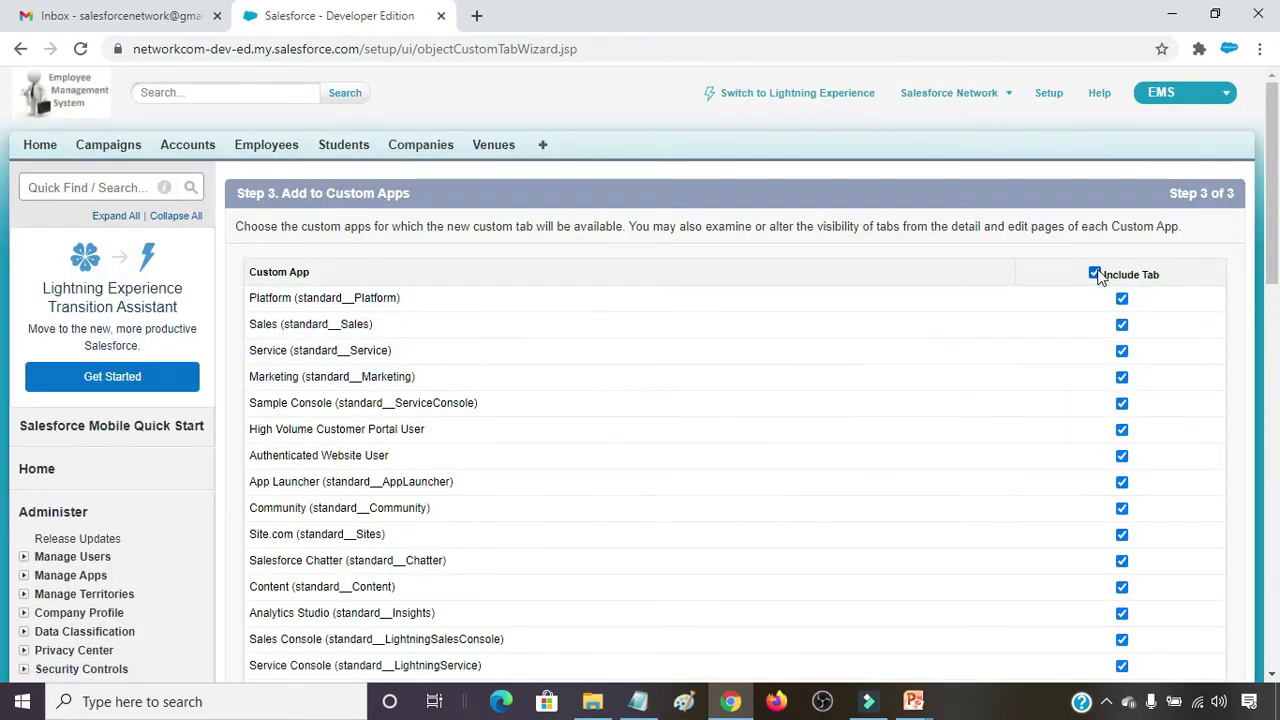
click(1095, 273)
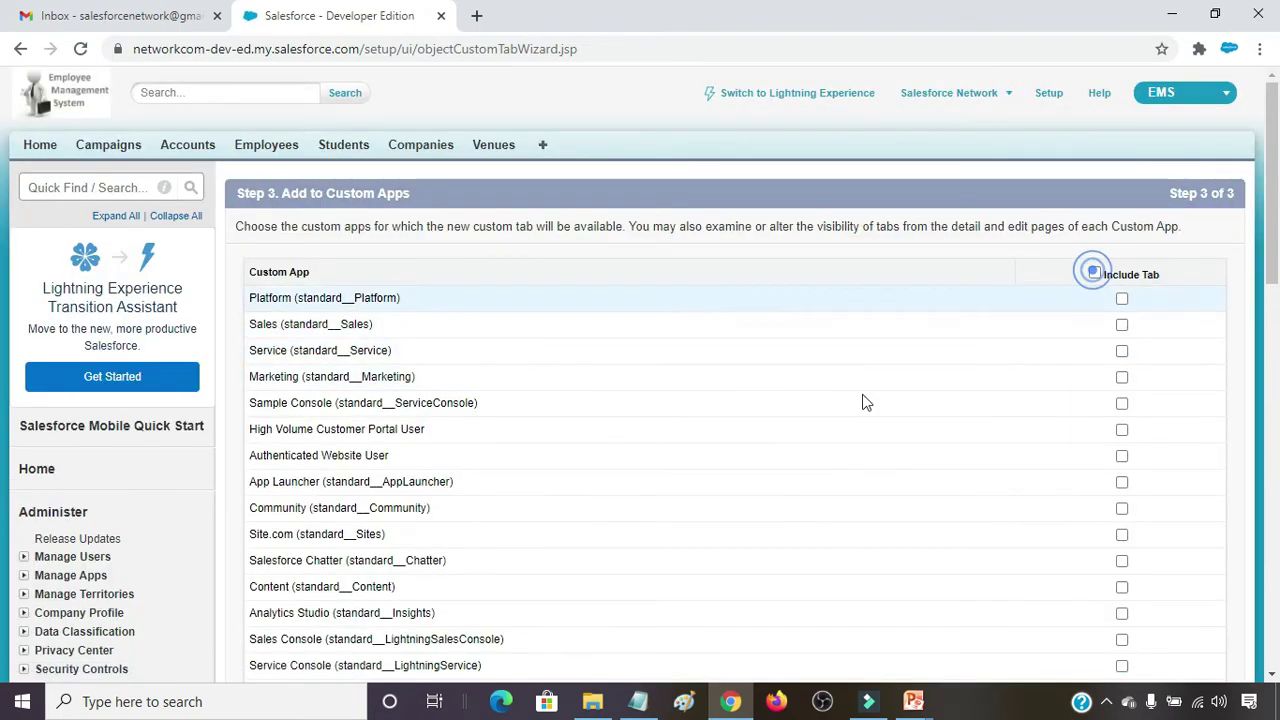
scroll(800, 395, down, 5)
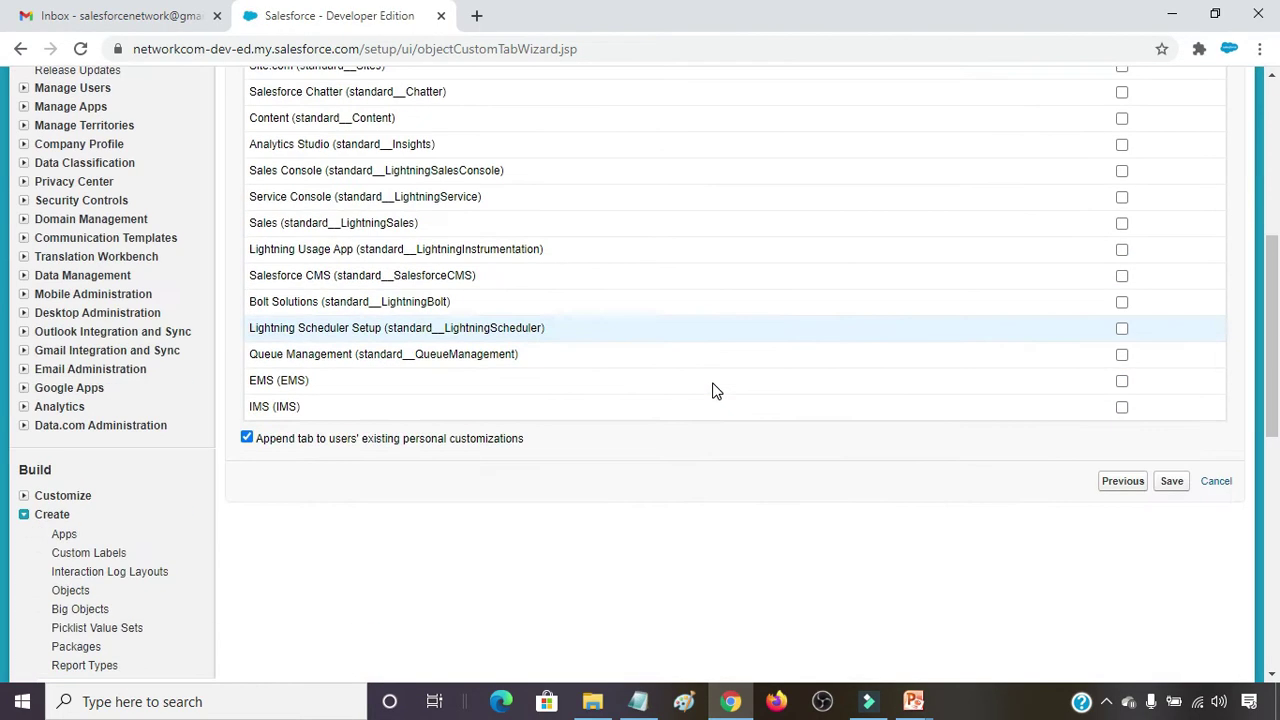
click(1122, 382)
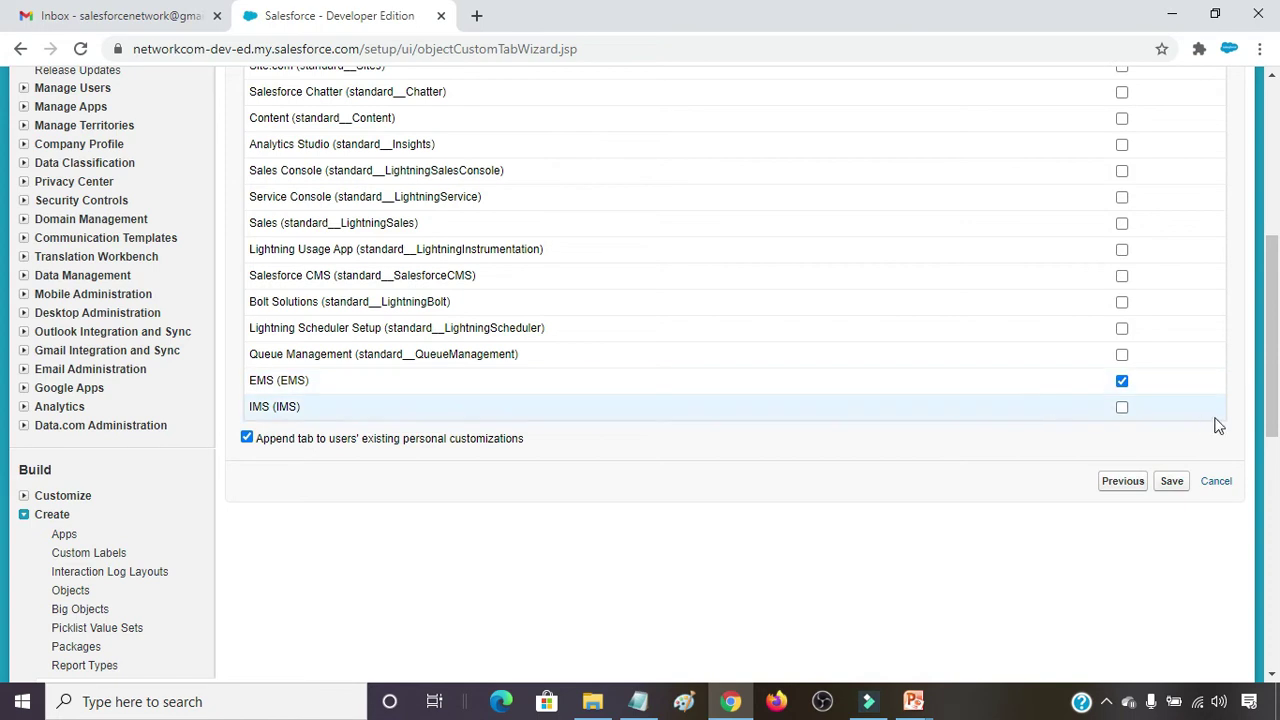
click(1171, 484)
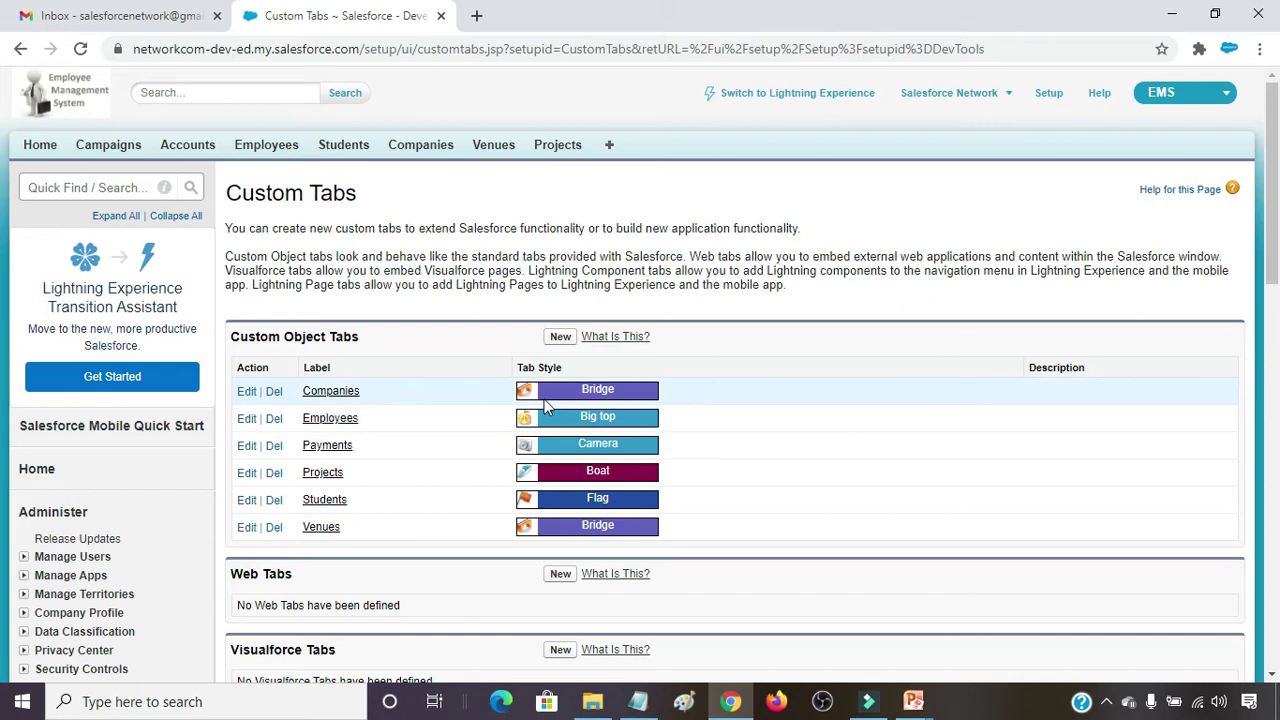
Step: Start a new custom object tab for the Developer object with the Boat tab style
click(559, 336)
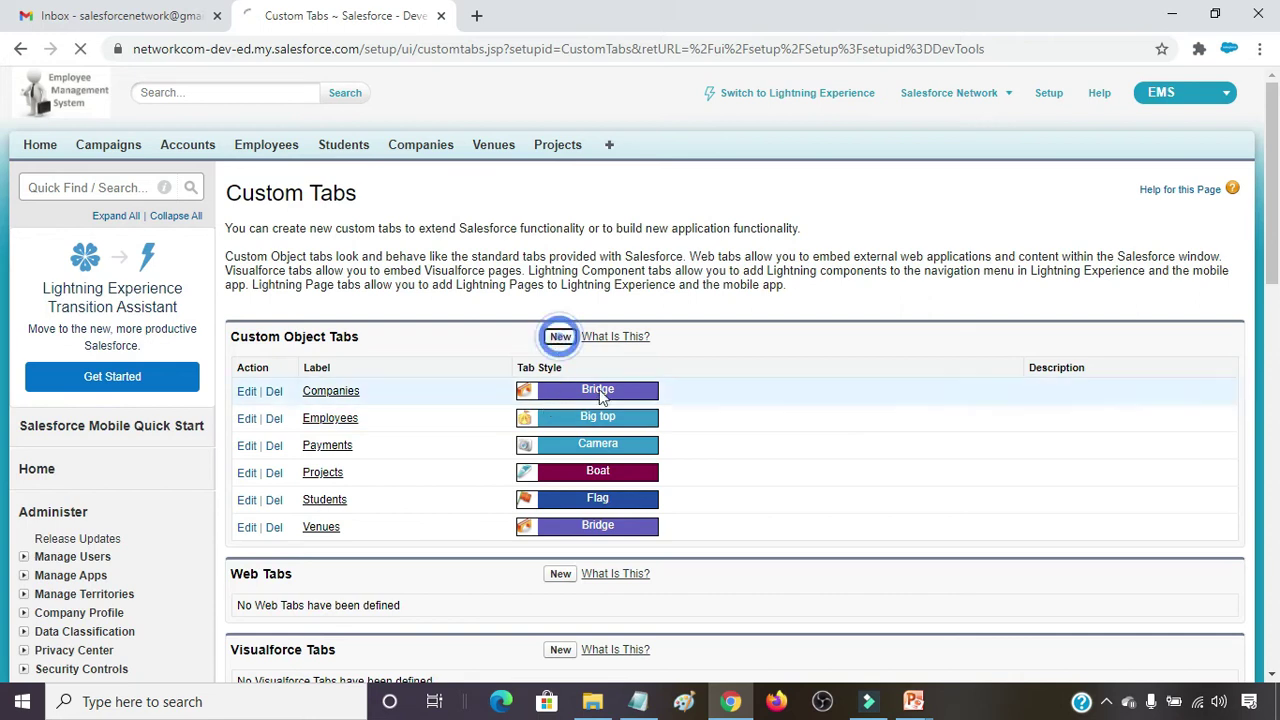
click(478, 346)
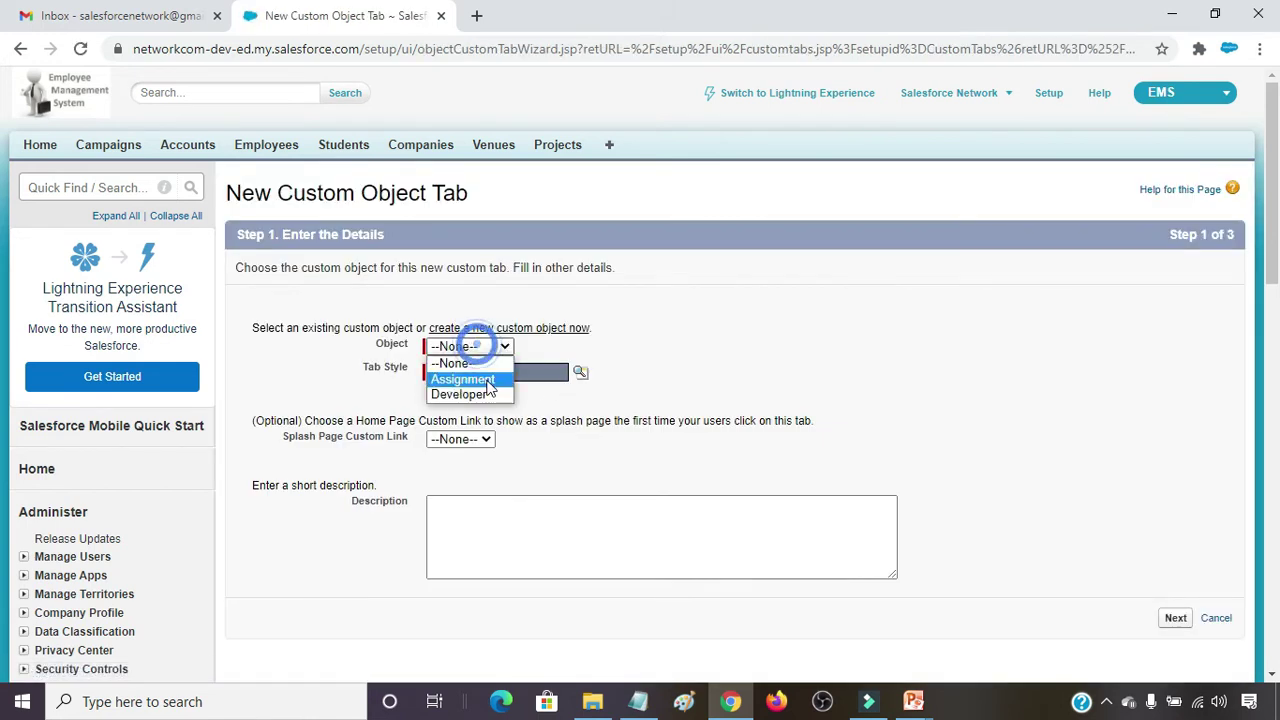
click(481, 396)
click(579, 372)
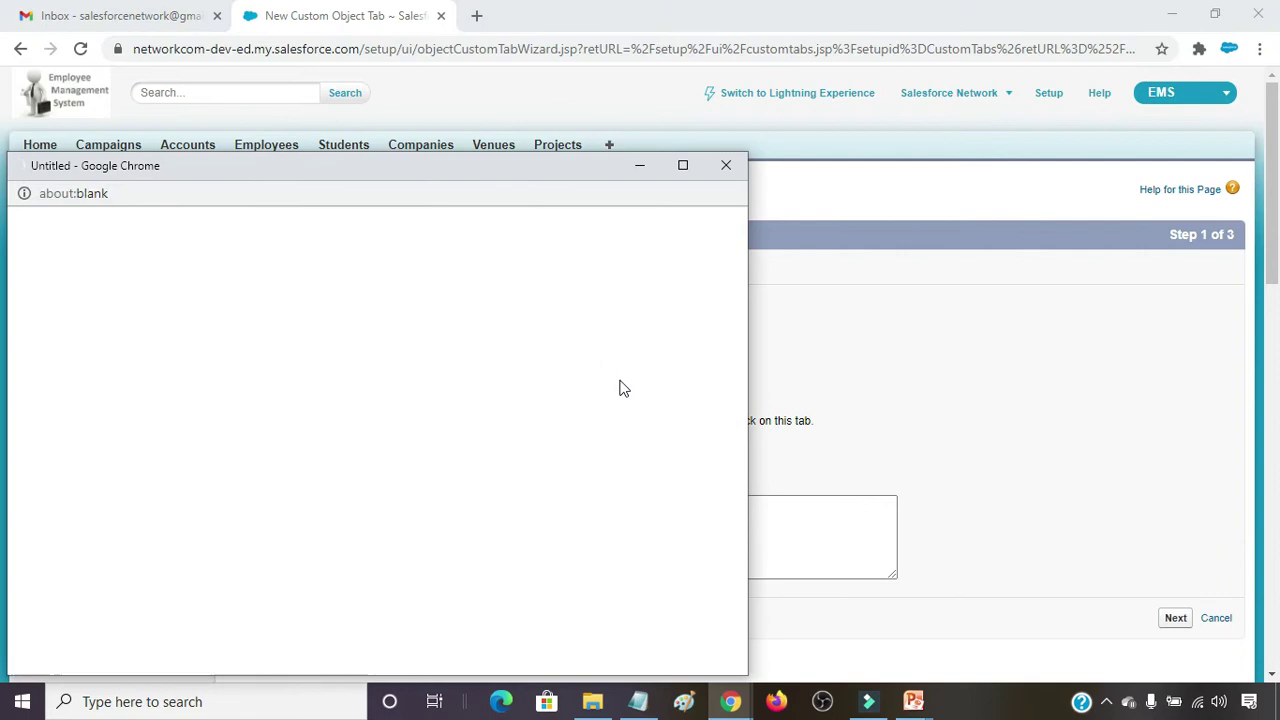
click(596, 298)
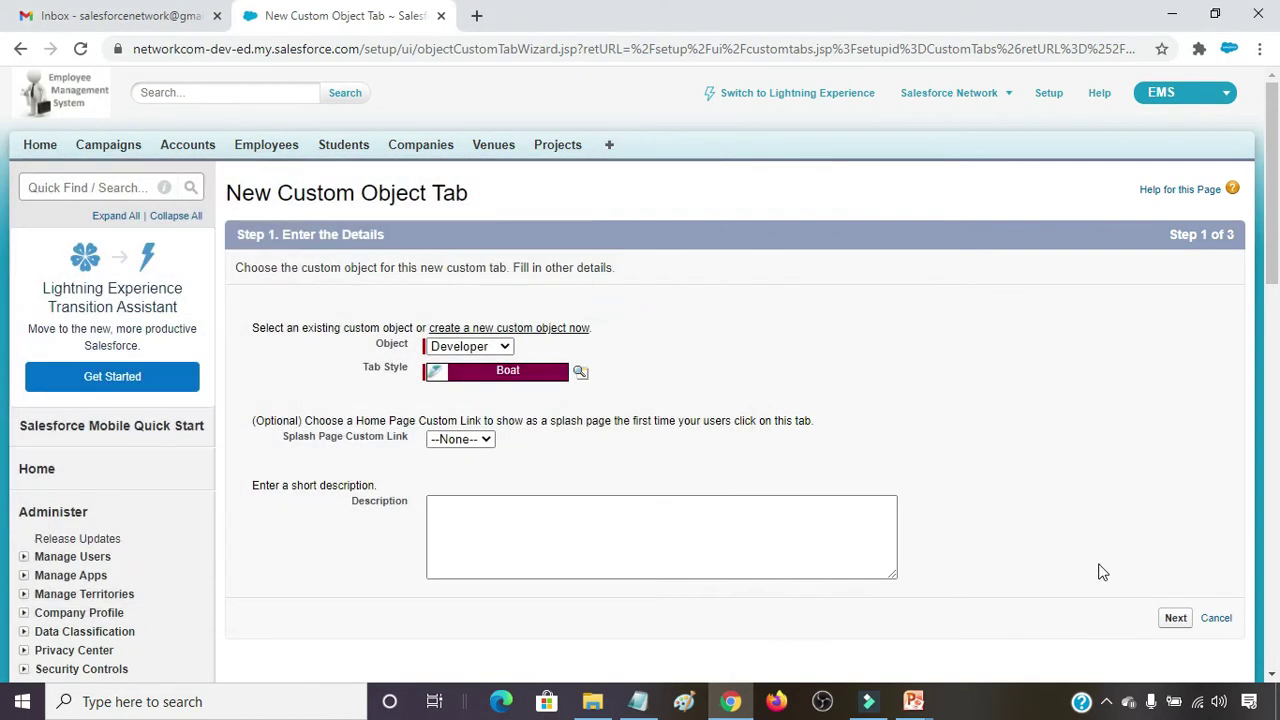
Step: Keep the Developer tab's default profile visibility, include it only in the EMS custom app, and save the tab
click(1174, 621)
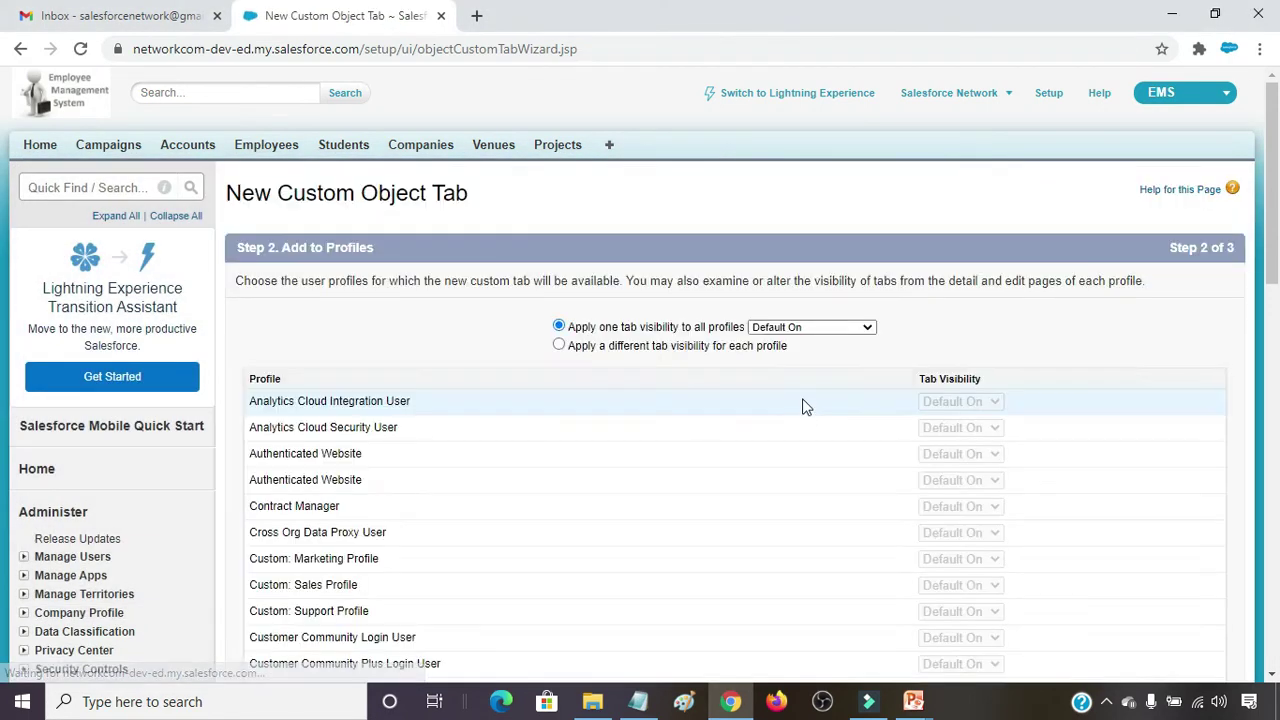
scroll(773, 347, down, 9)
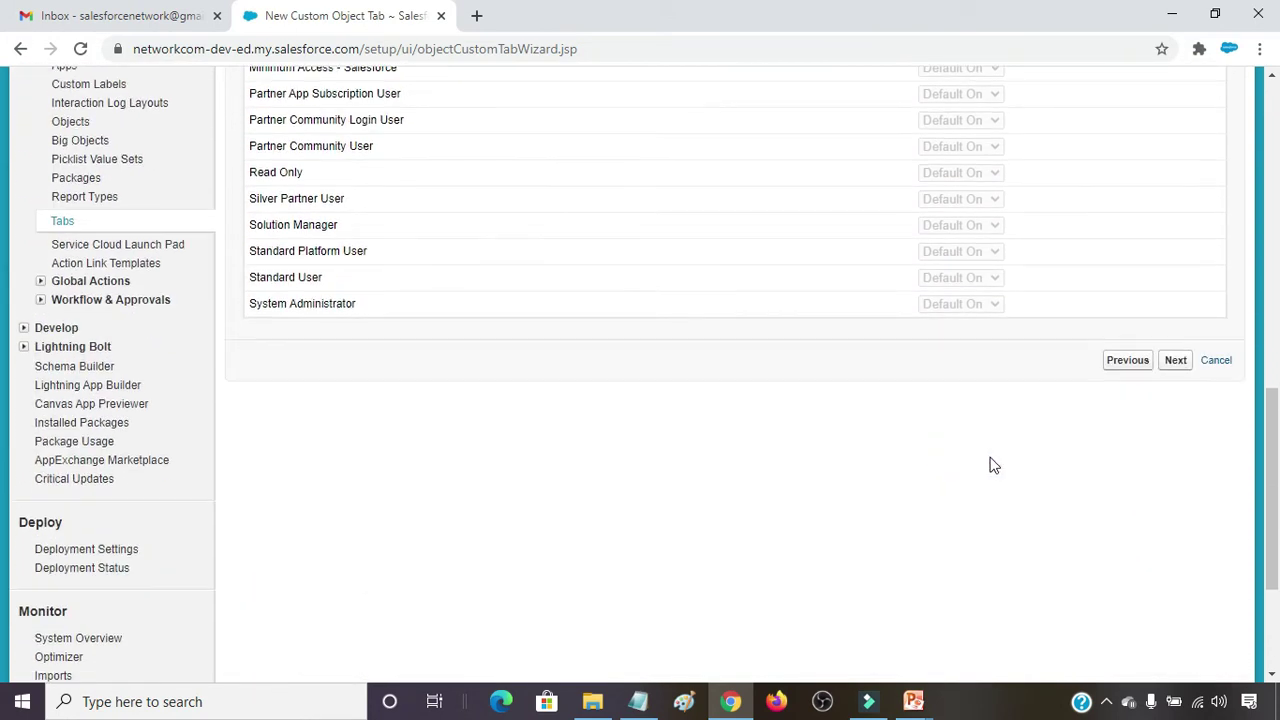
click(1177, 364)
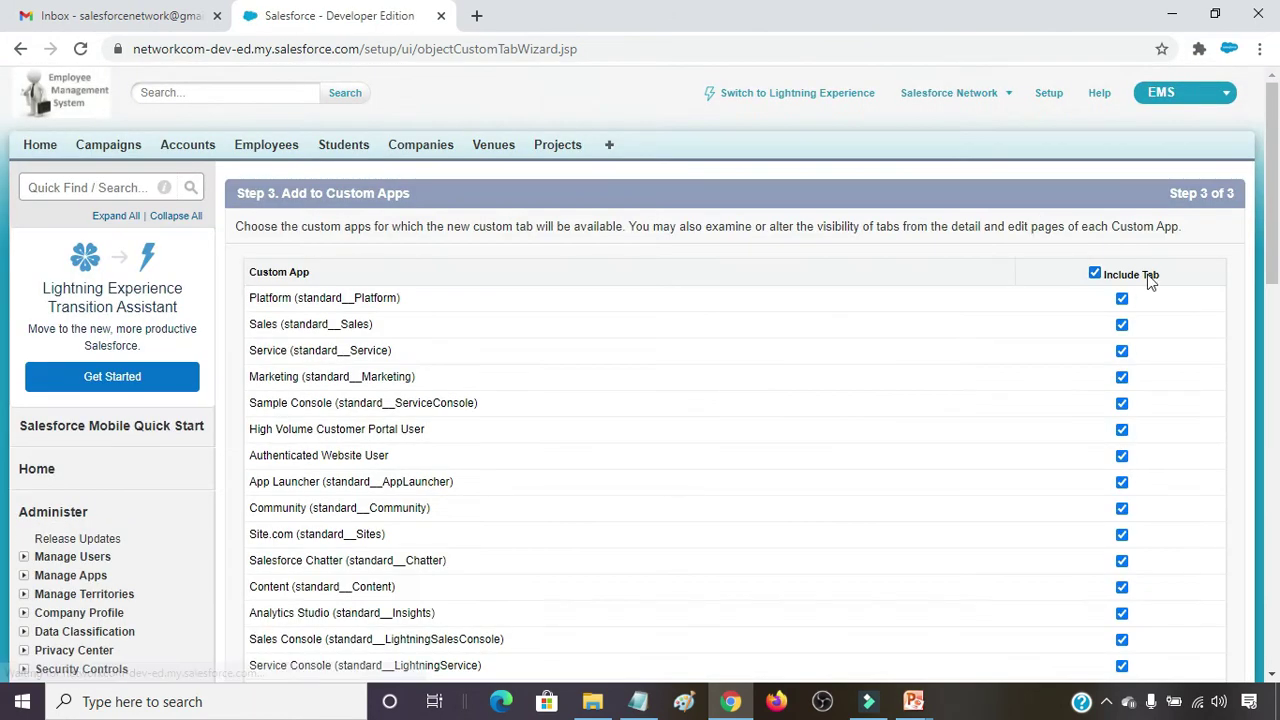
click(1094, 273)
scroll(829, 331, down, 5)
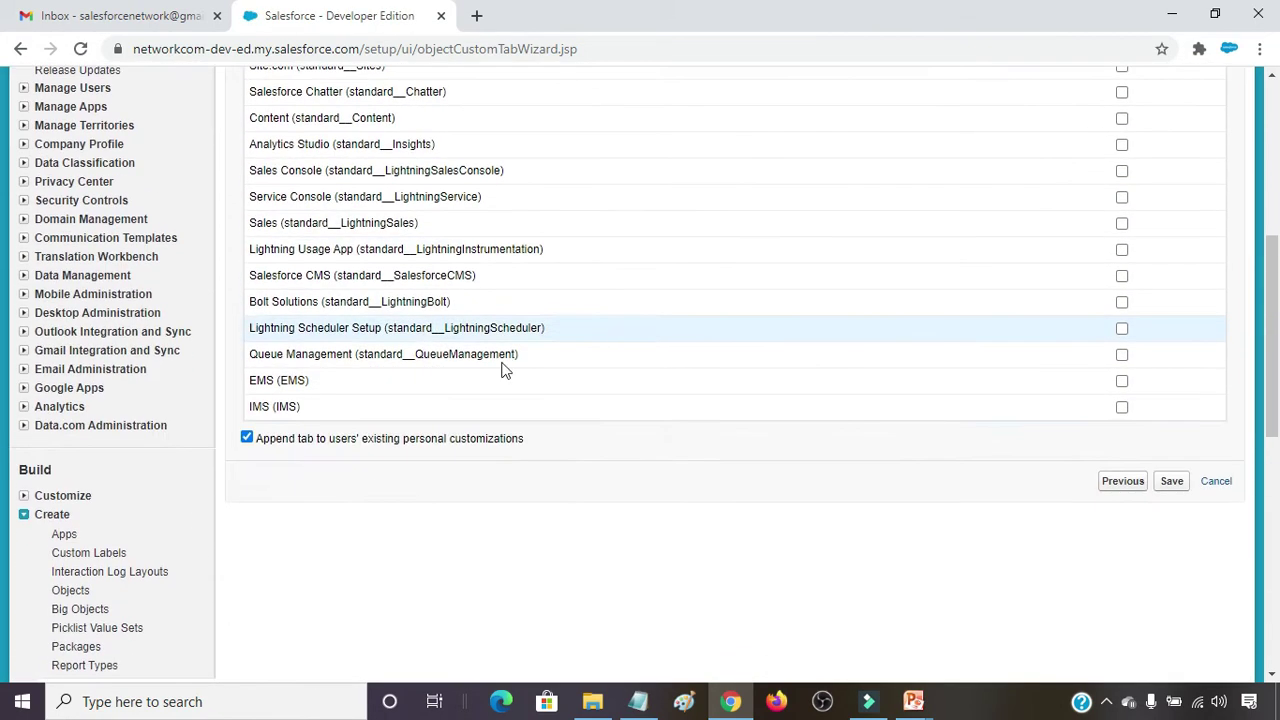
click(1122, 381)
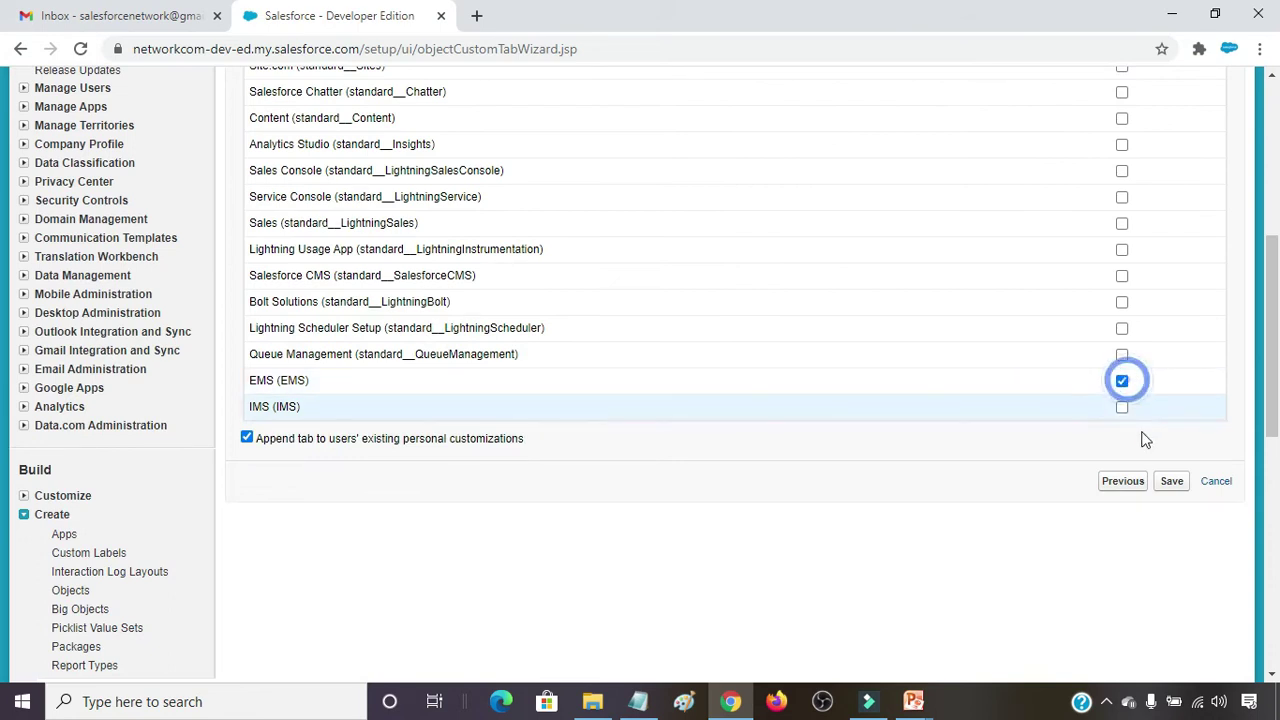
click(1170, 481)
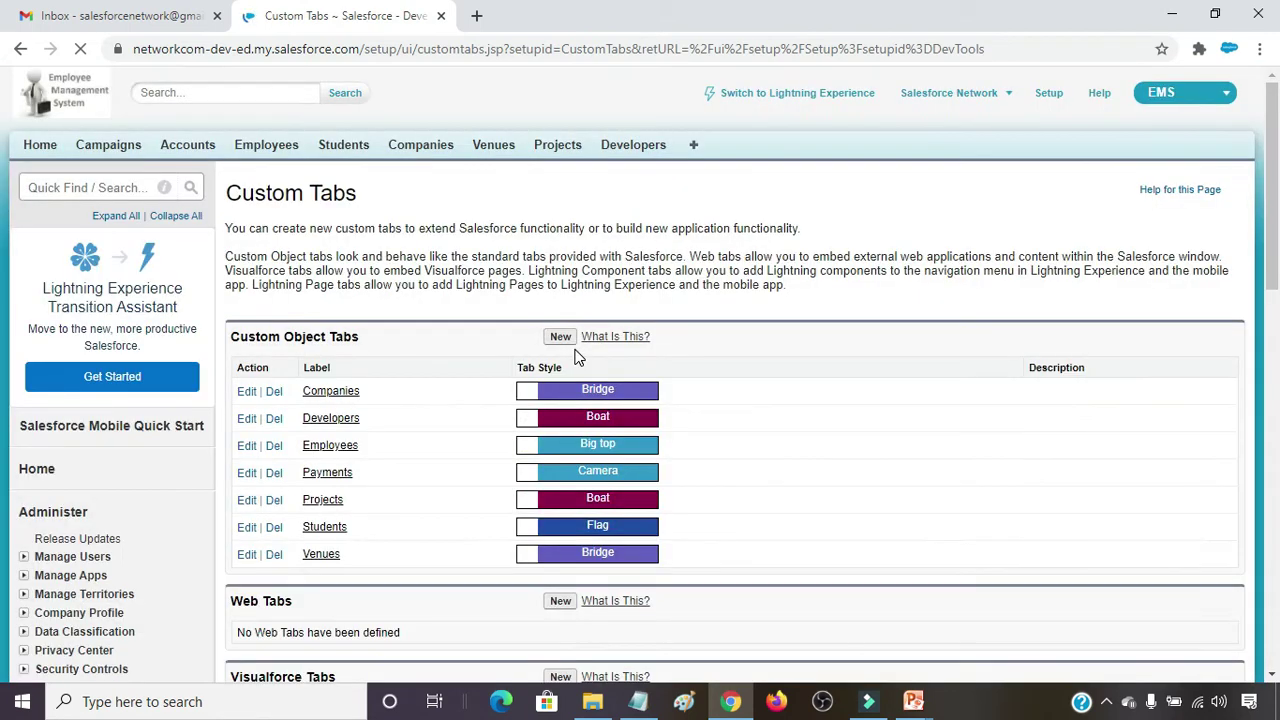
Step: Start a new custom object tab for the Assignment object with the Boat tab style
click(568, 340)
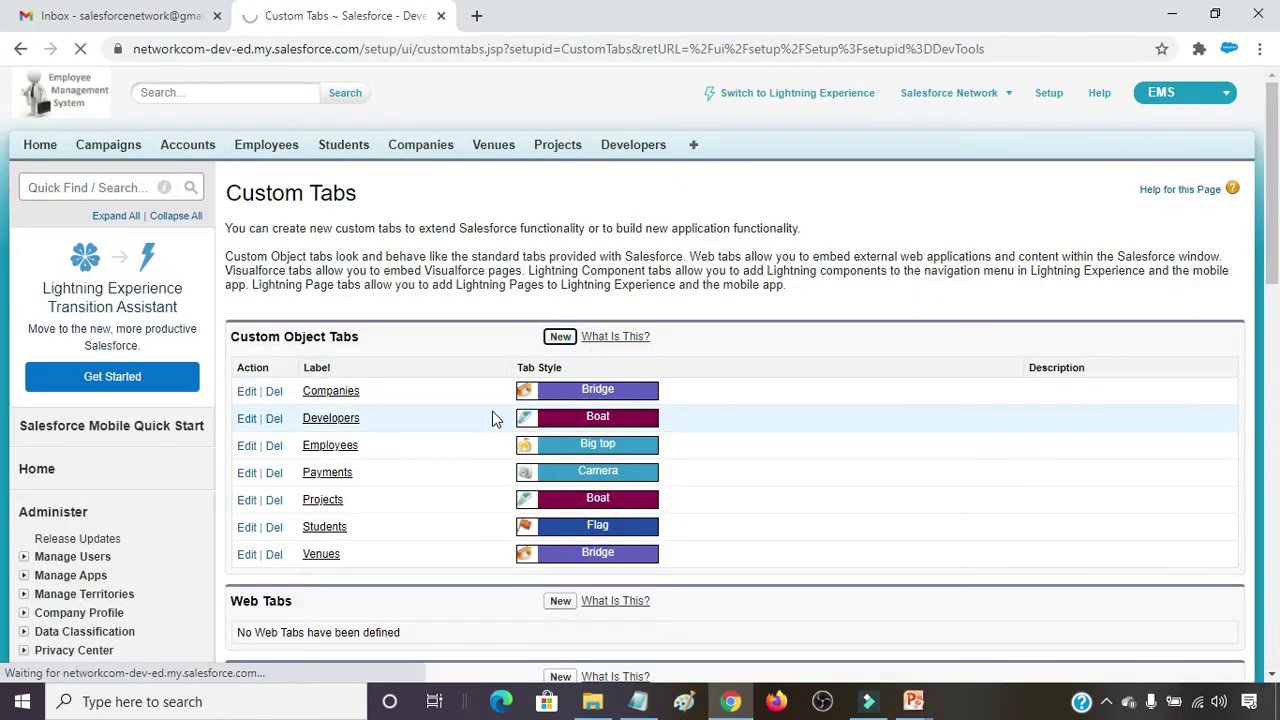
click(467, 346)
click(462, 377)
click(568, 378)
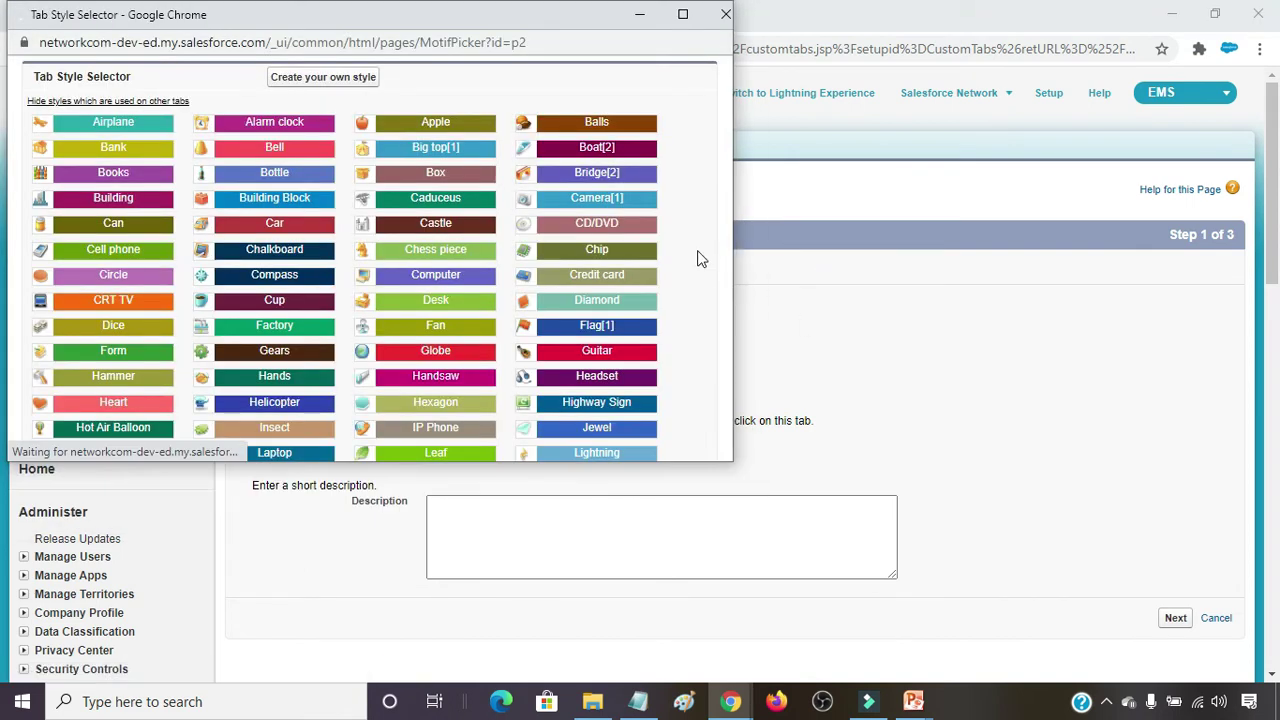
click(618, 145)
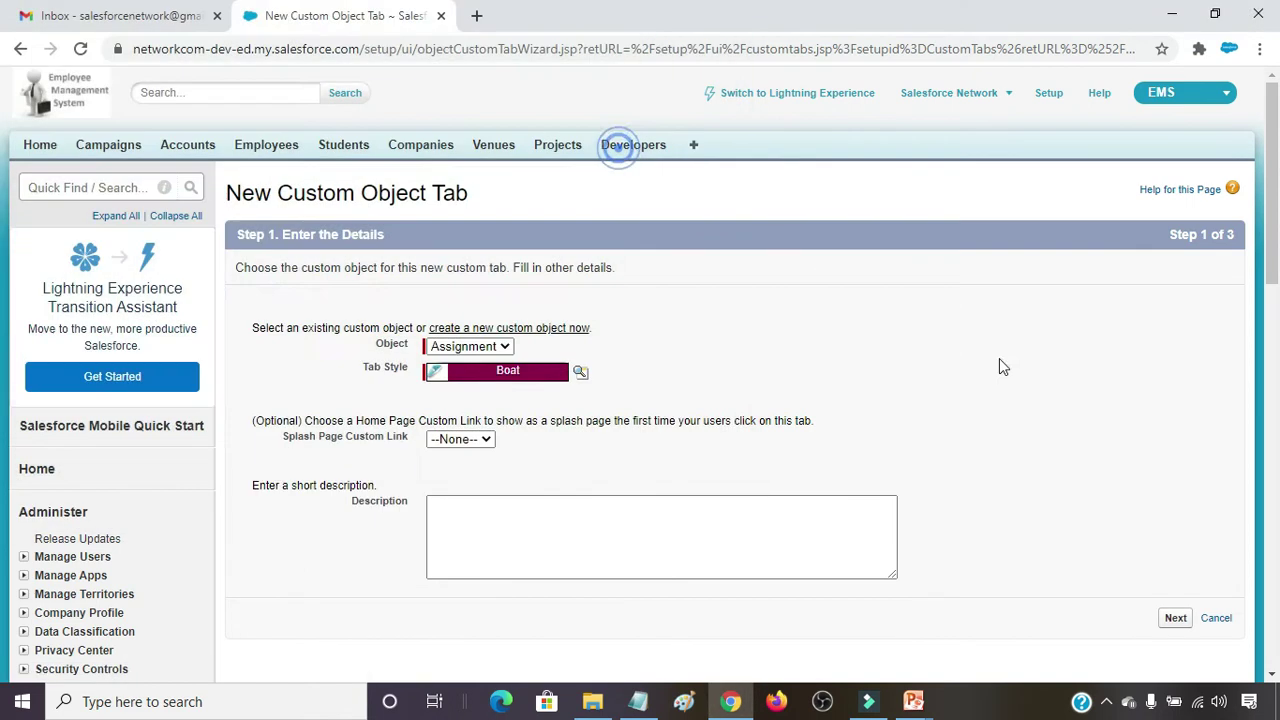
Step: Keep the Assignment tab's default profile visibility, include it only in the EMS custom app, and save the tab
click(1175, 619)
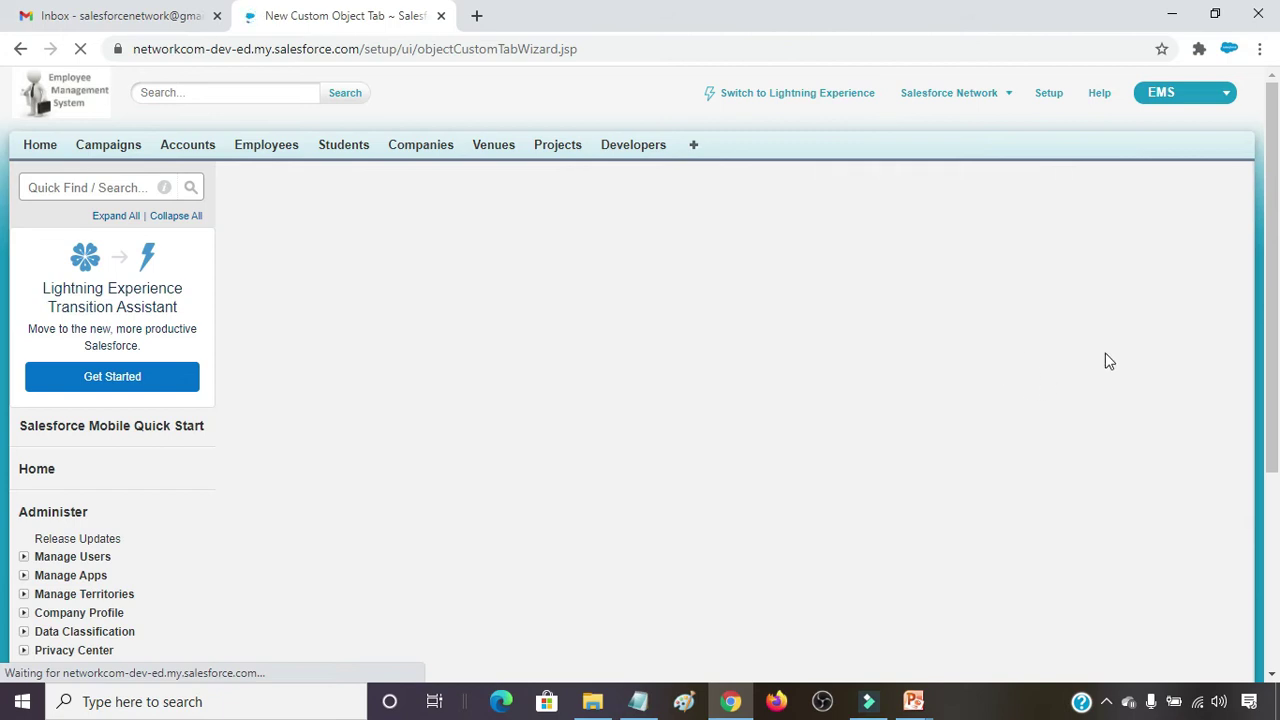
scroll(960, 406, down, 8)
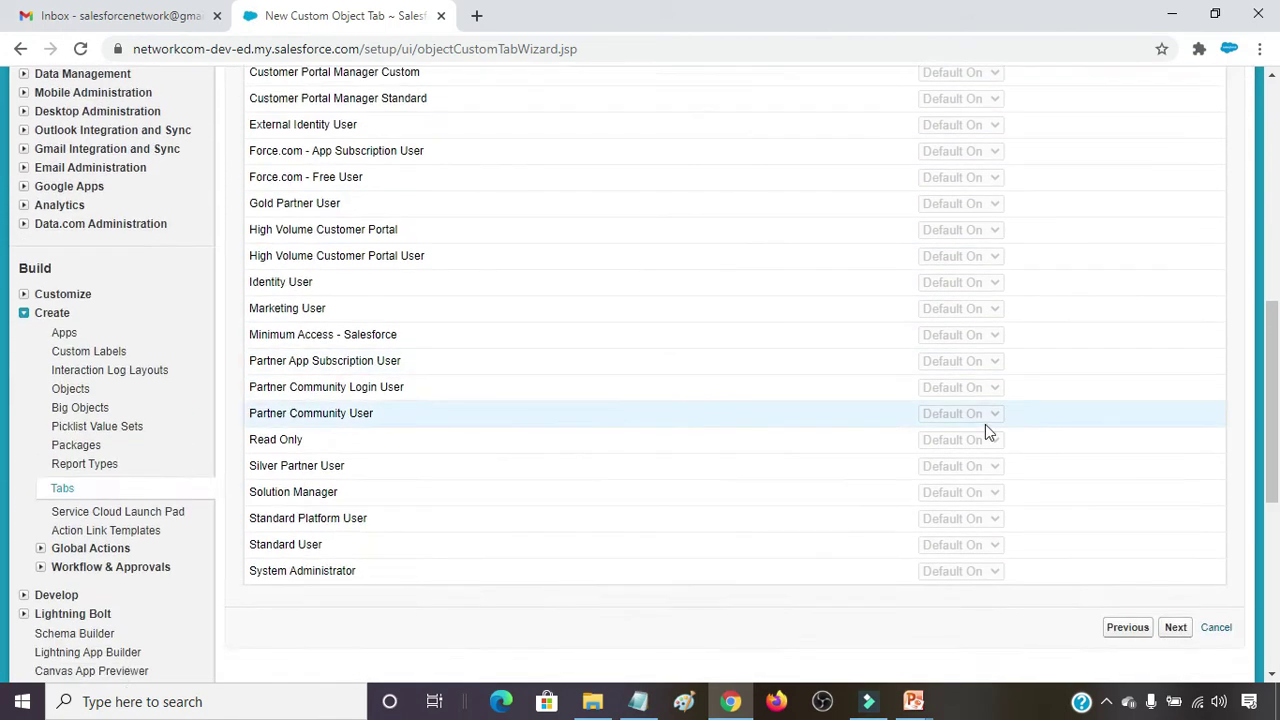
scroll(990, 430, down, 2)
click(1175, 454)
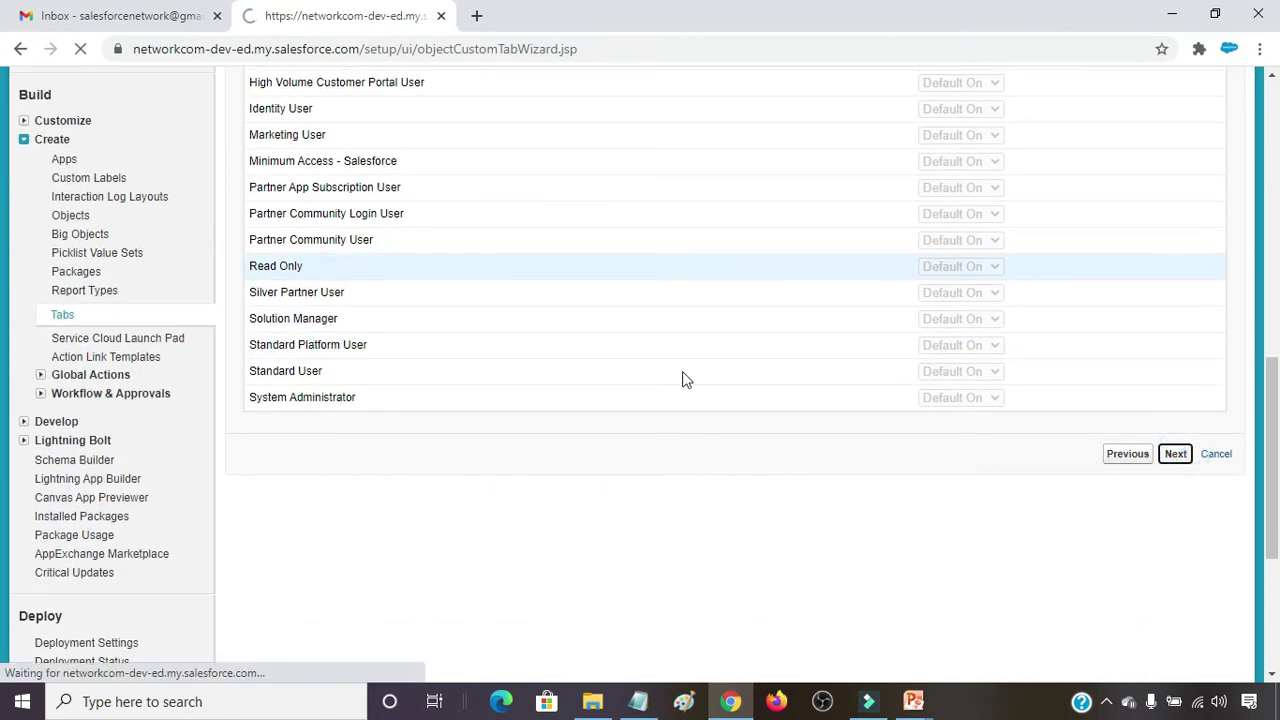
click(1096, 271)
scroll(878, 410, down, 2)
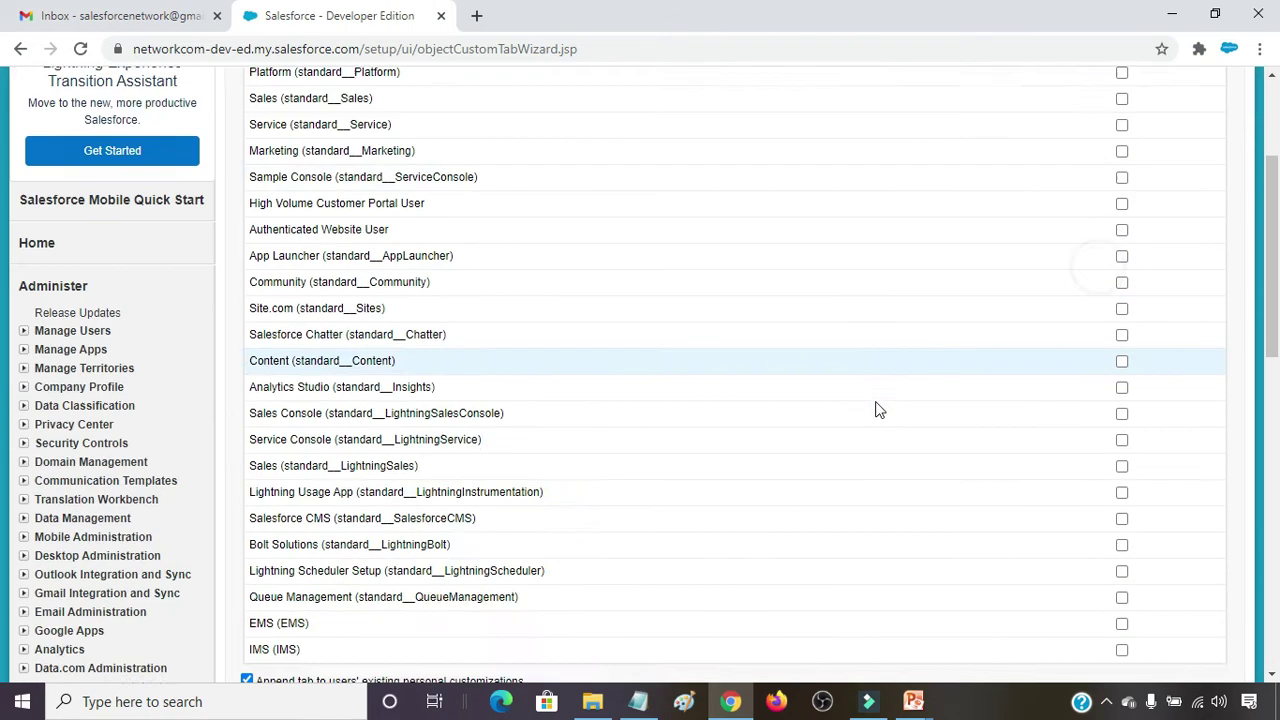
scroll(878, 410, down, 3)
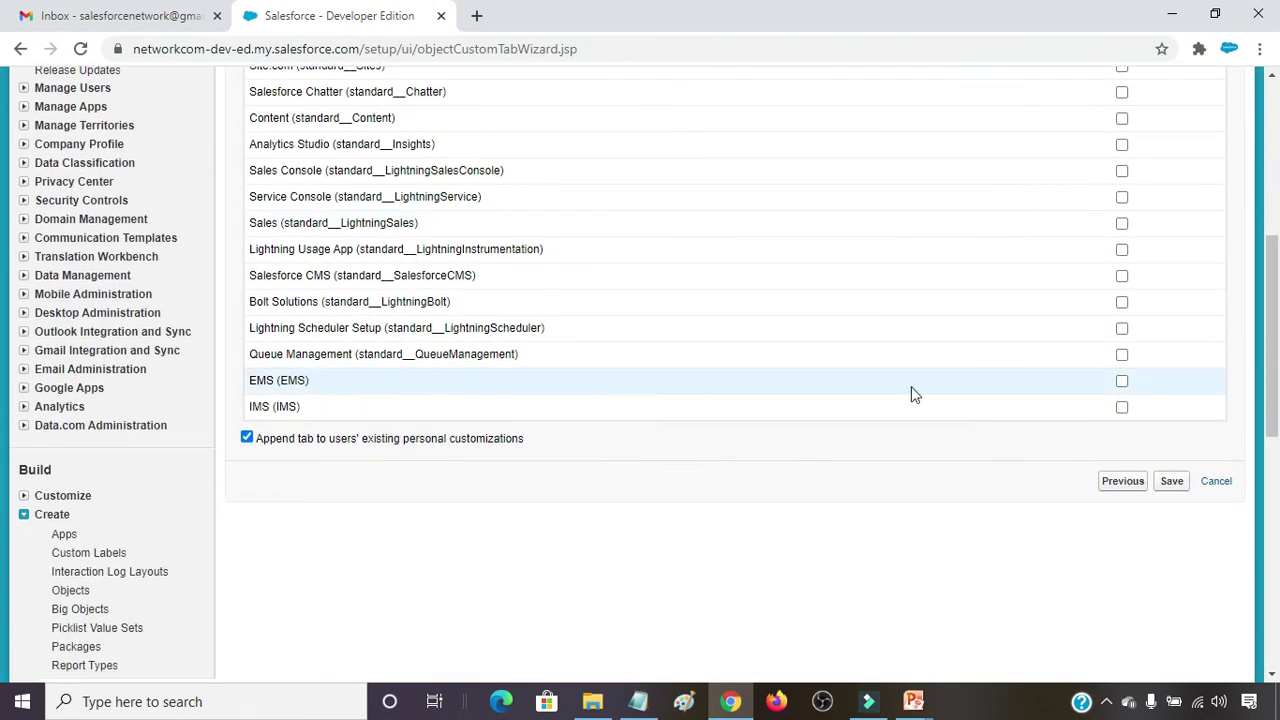
click(1171, 481)
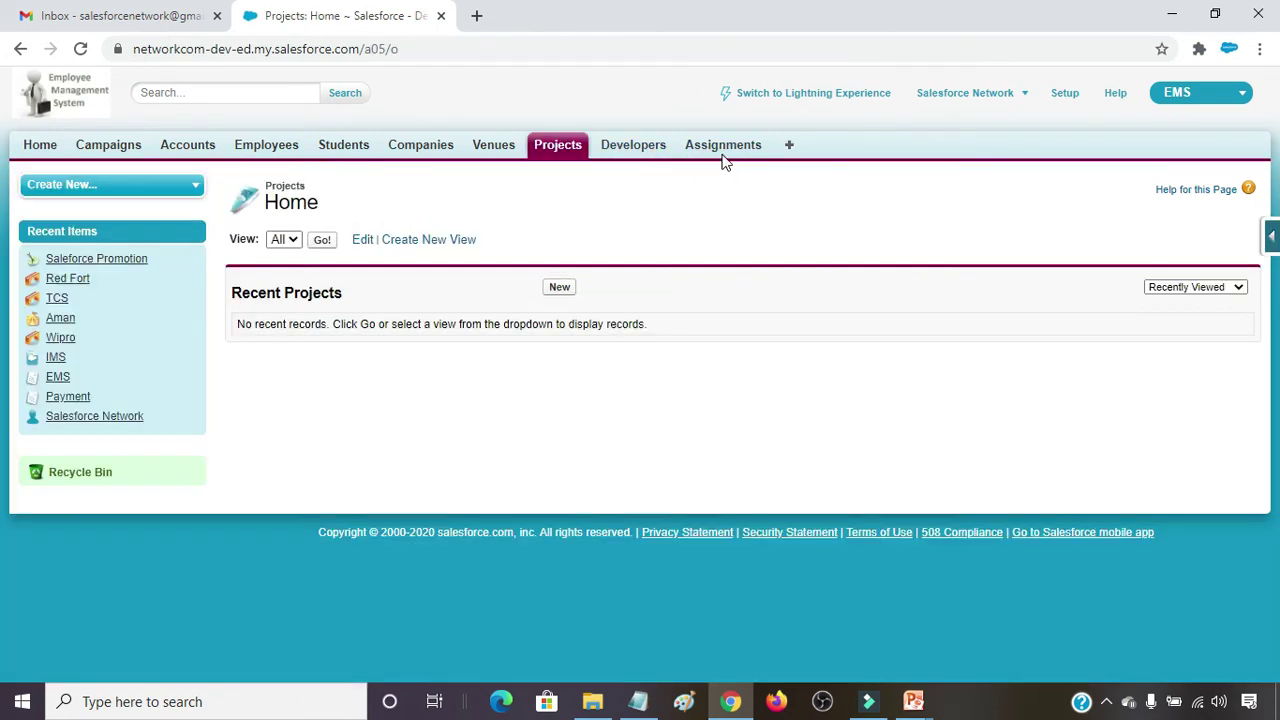
Step: View the Assignments tab's home page and open the Assignment custom object's definition in Setup
click(716, 148)
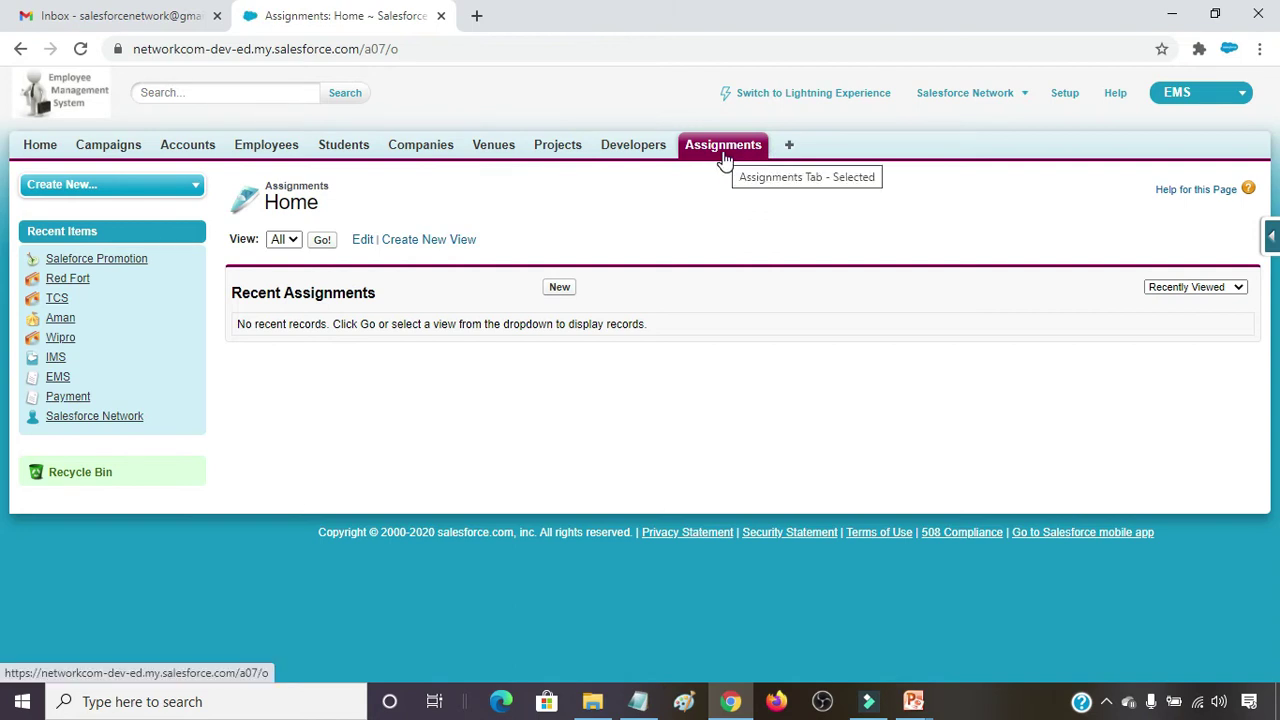
click(1064, 95)
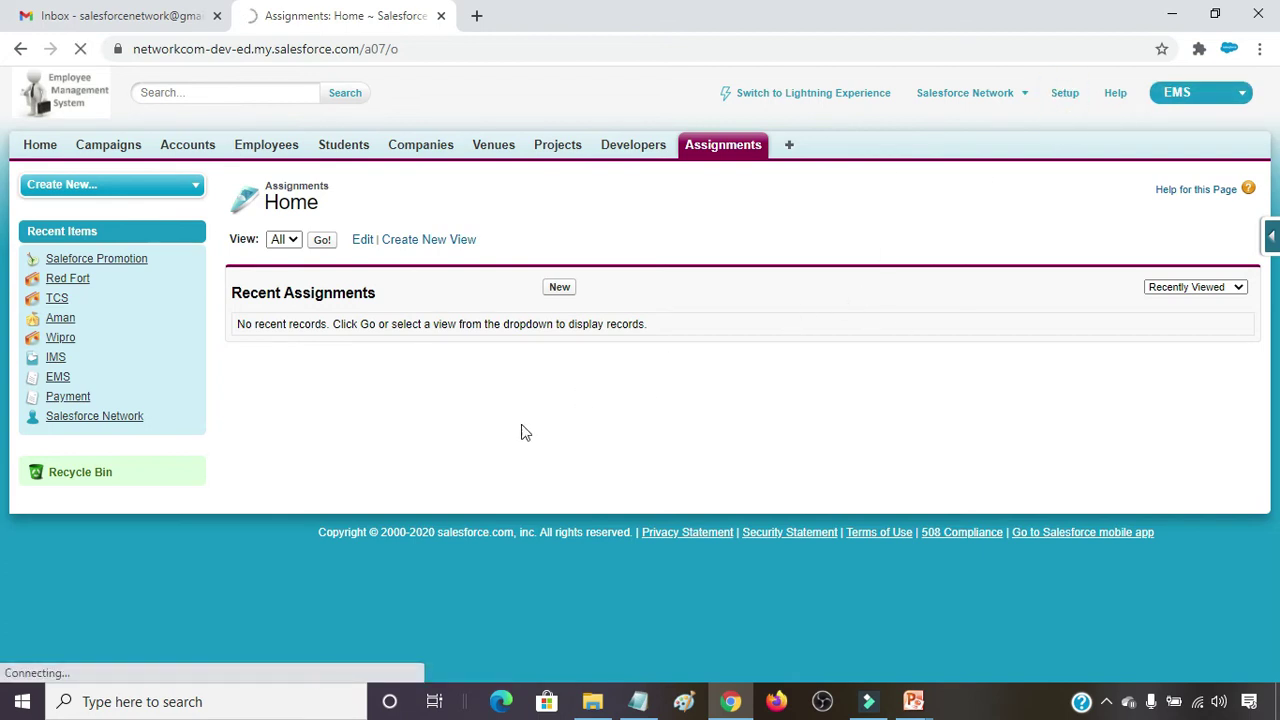
scroll(166, 508, down, 6)
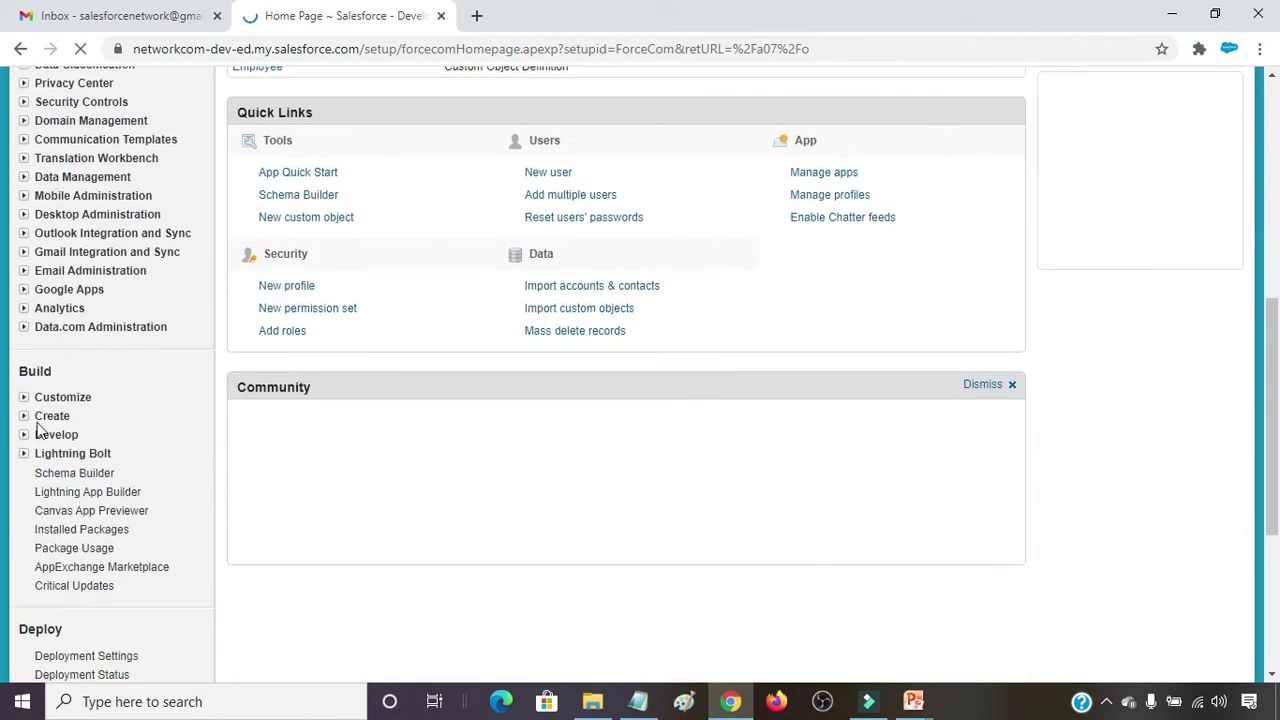
click(24, 416)
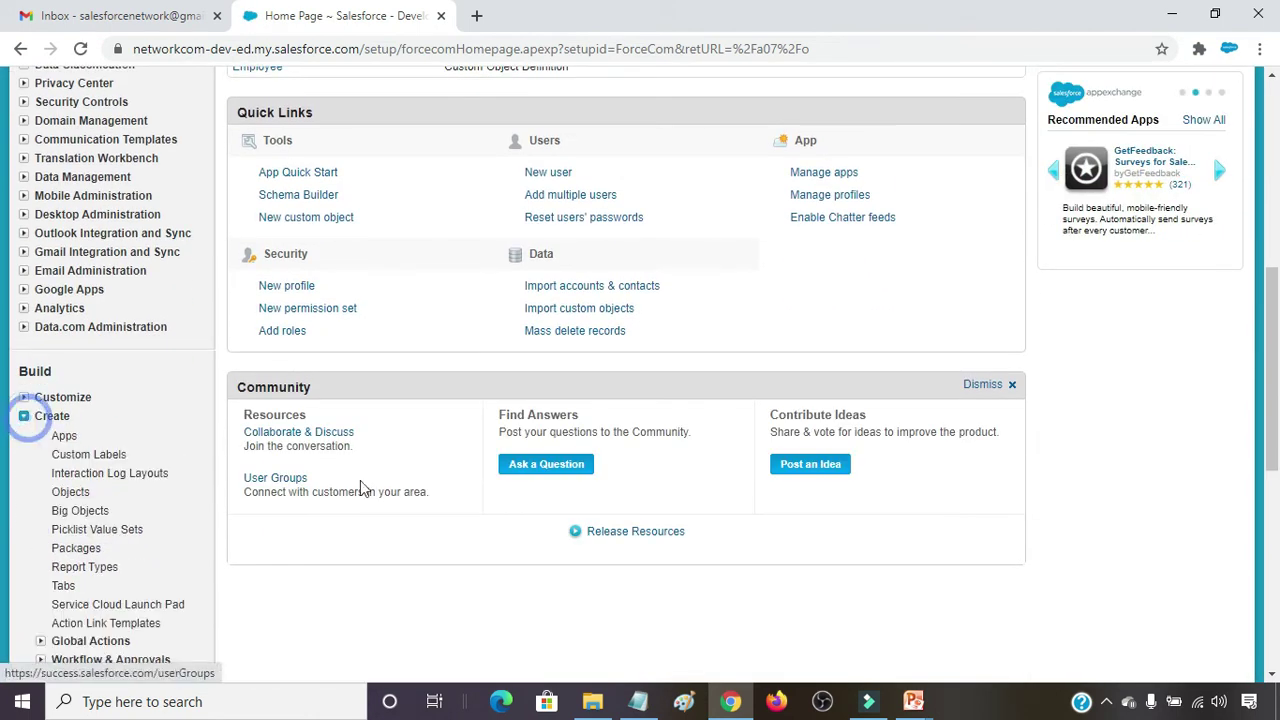
click(70, 492)
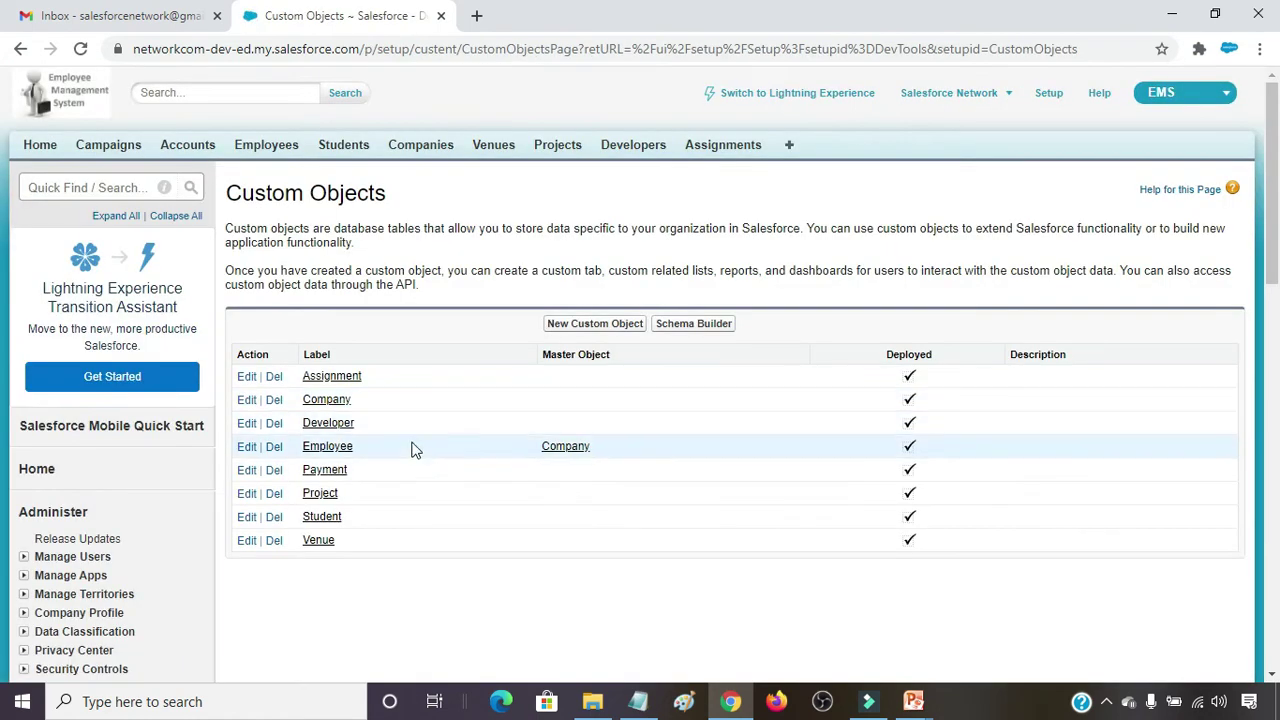
scroll(410, 450, down, 1)
click(332, 284)
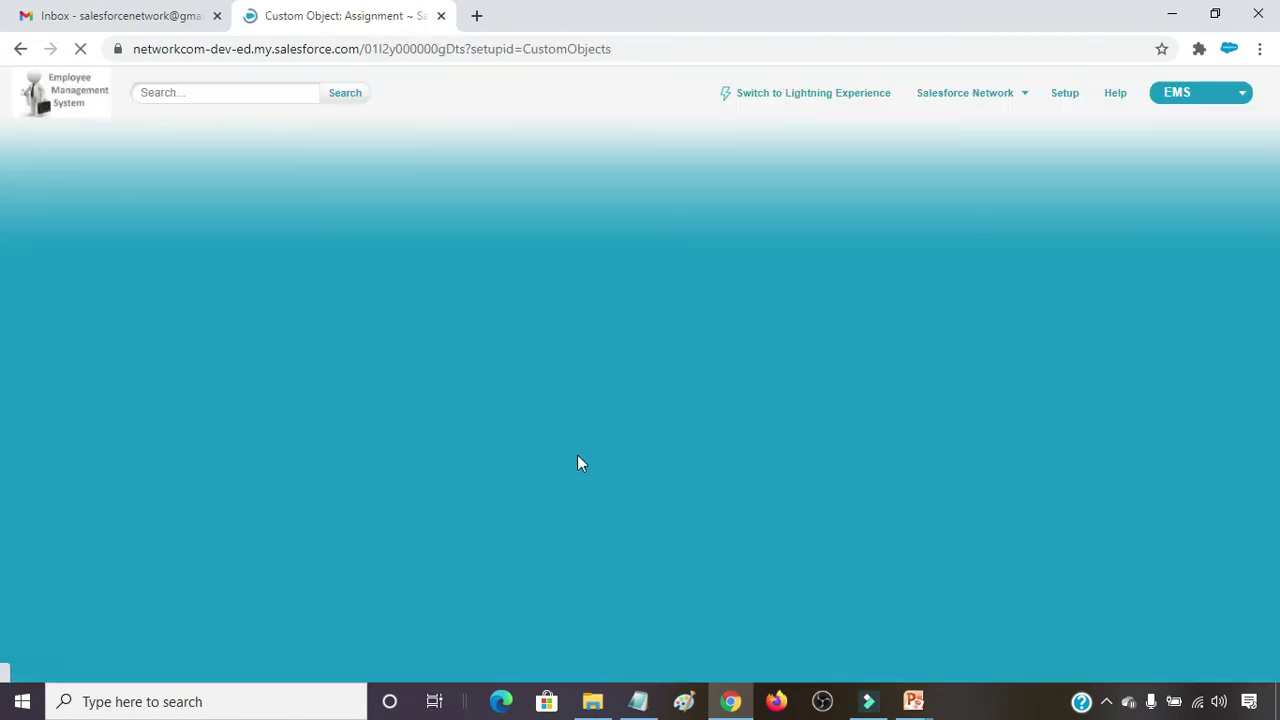
Step: Start a new custom field on the Assignment object with the Master-Detail Relationship data type
scroll(598, 460, down, 3)
scroll(338, 443, down, 1)
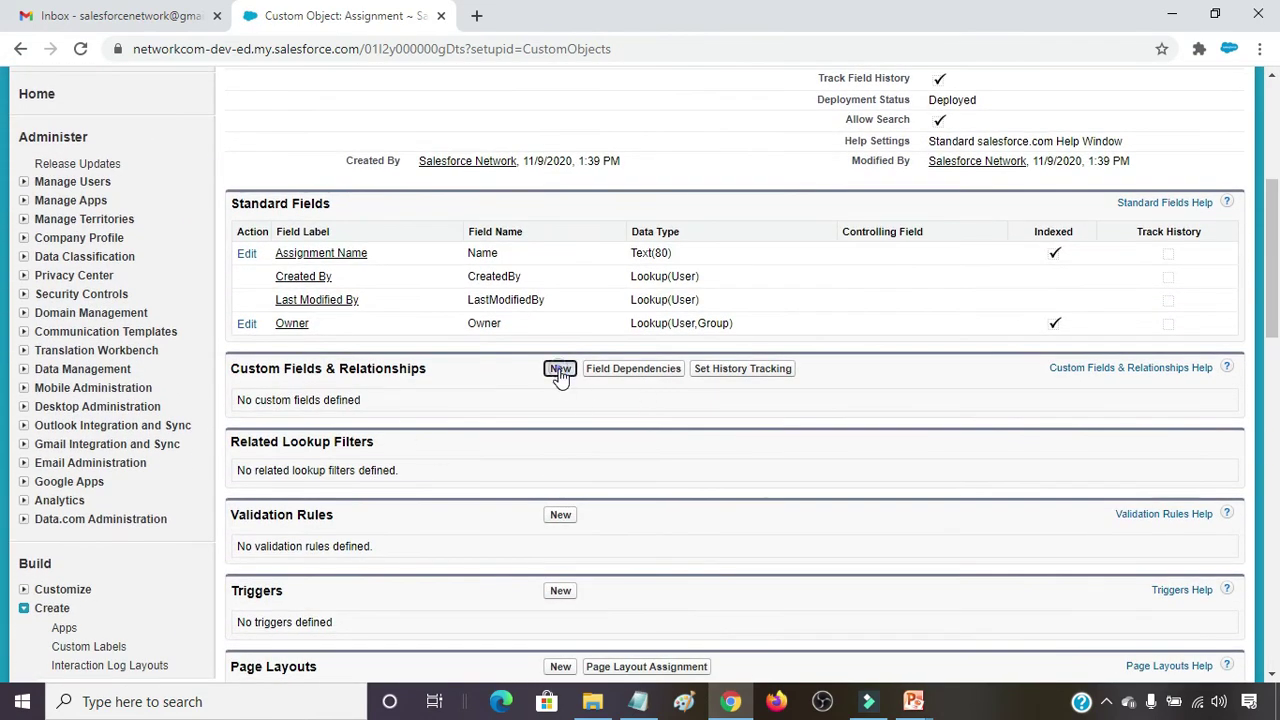
click(560, 370)
click(330, 482)
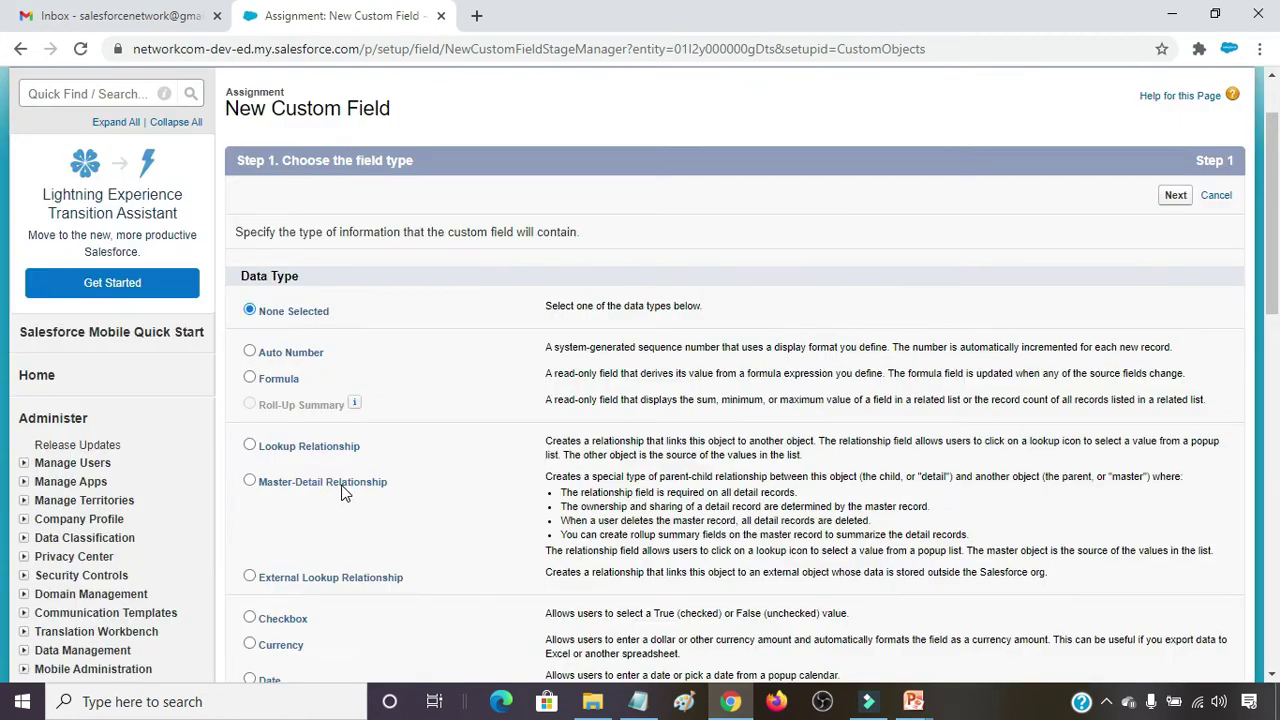
click(1175, 198)
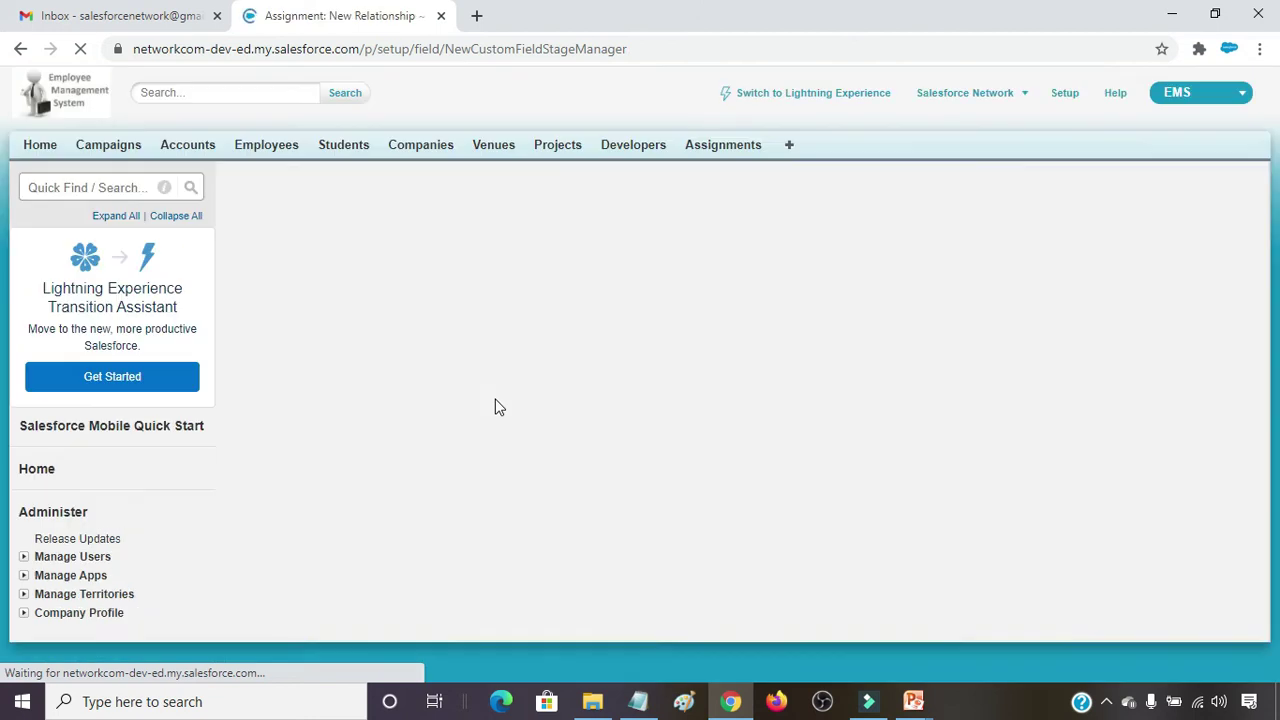
Step: Choose Project as the related object for Assignment's new master-detail relationship
click(525, 365)
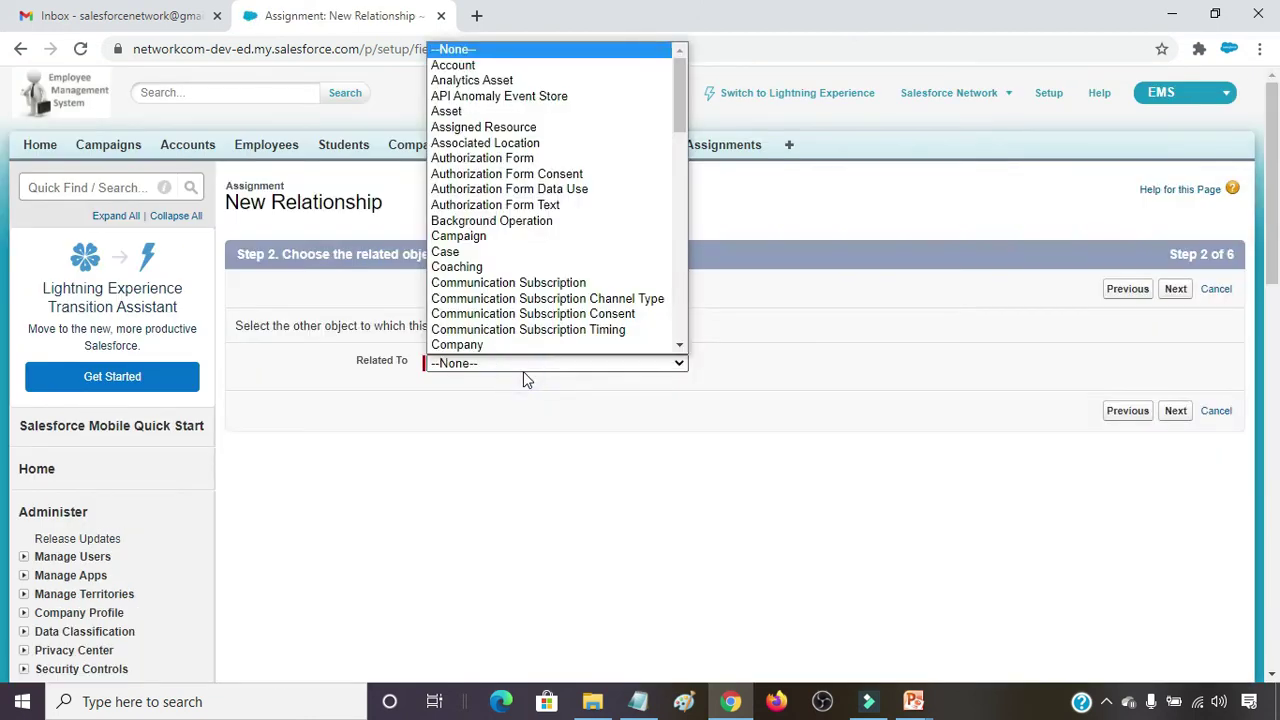
key(p)
key(p)
key(p)
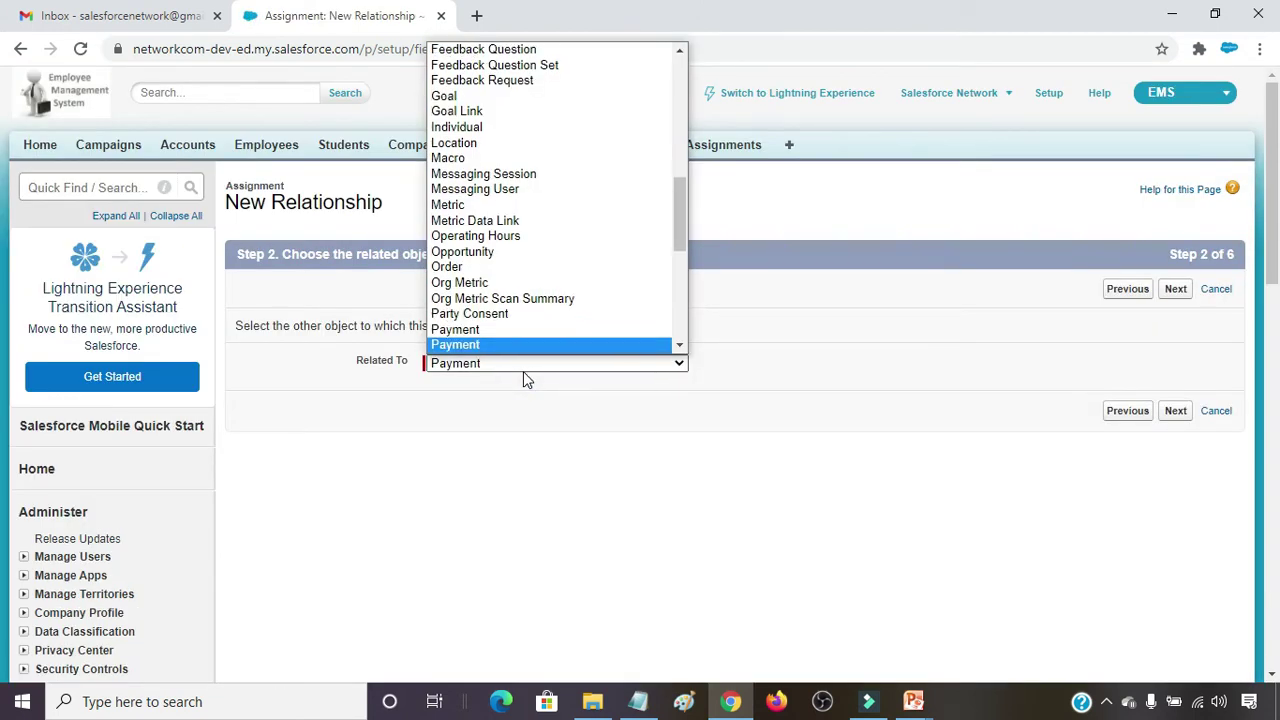
key(p)
key(p)
key(p)
key(p)
key(p)
key(Return)
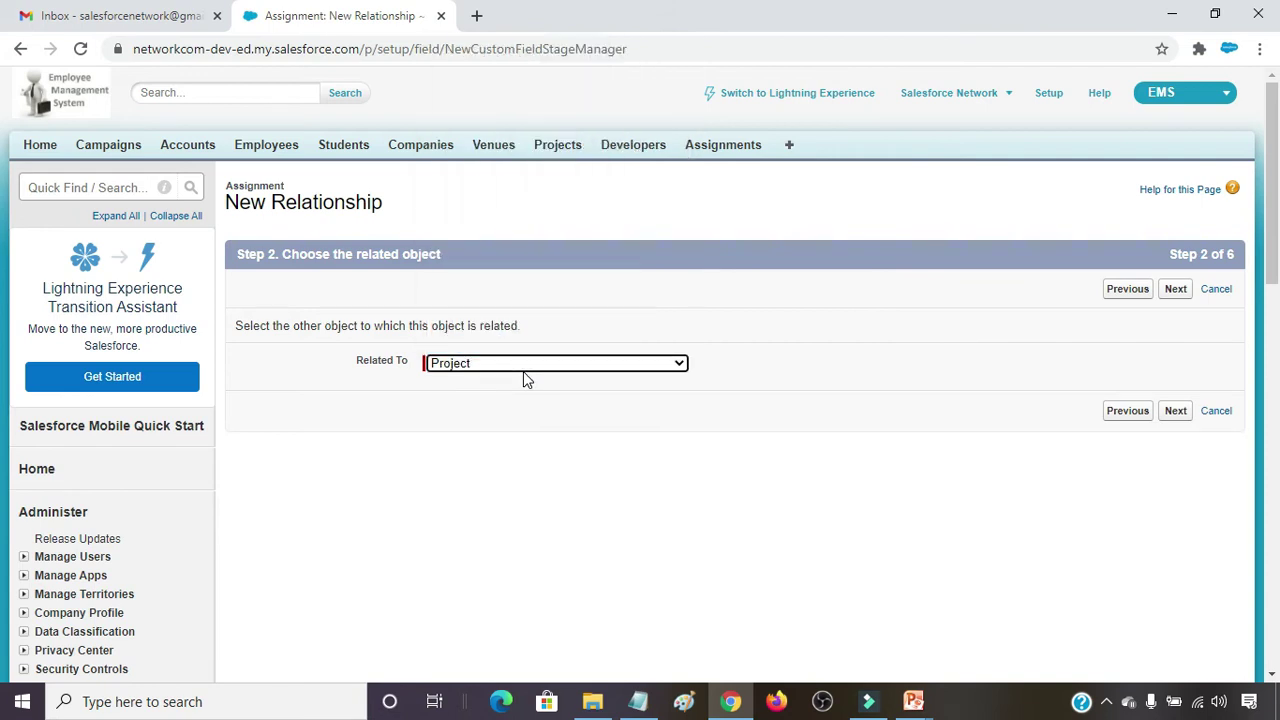
click(1175, 288)
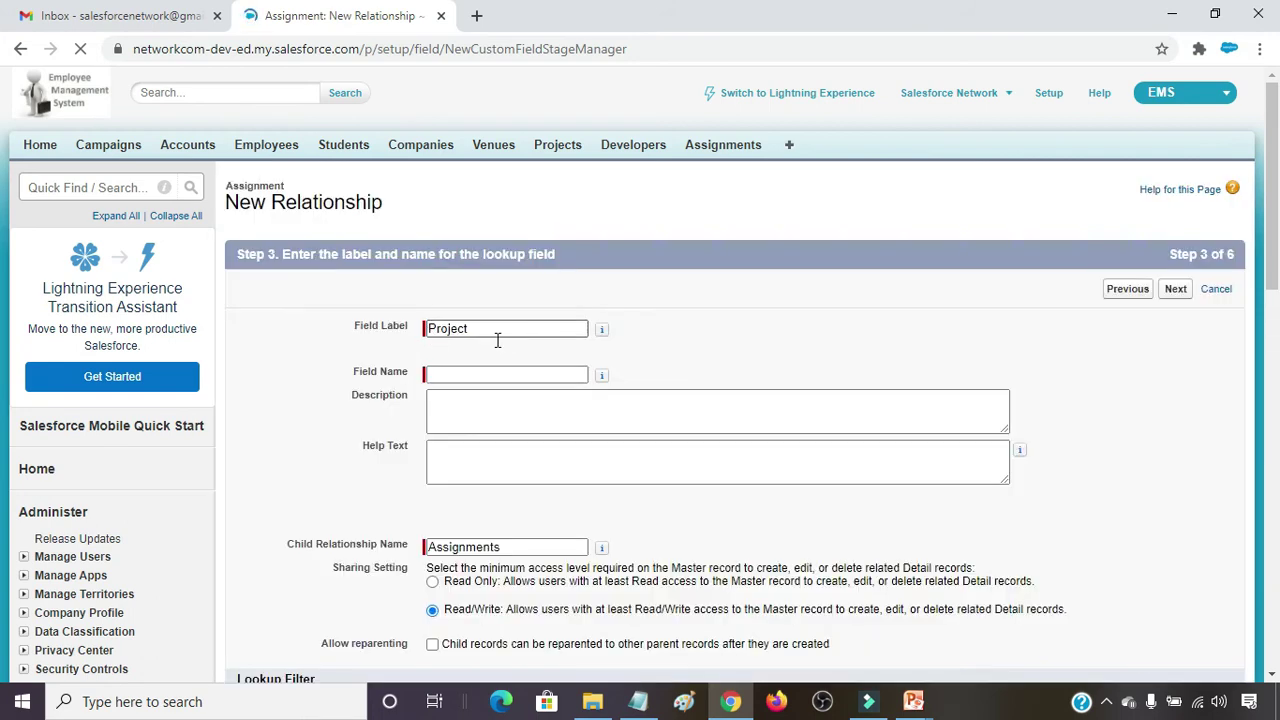
Step: Name the relationship field Project, accept its default sharing, security and layout settings, and save it while starting another custom field
click(508, 372)
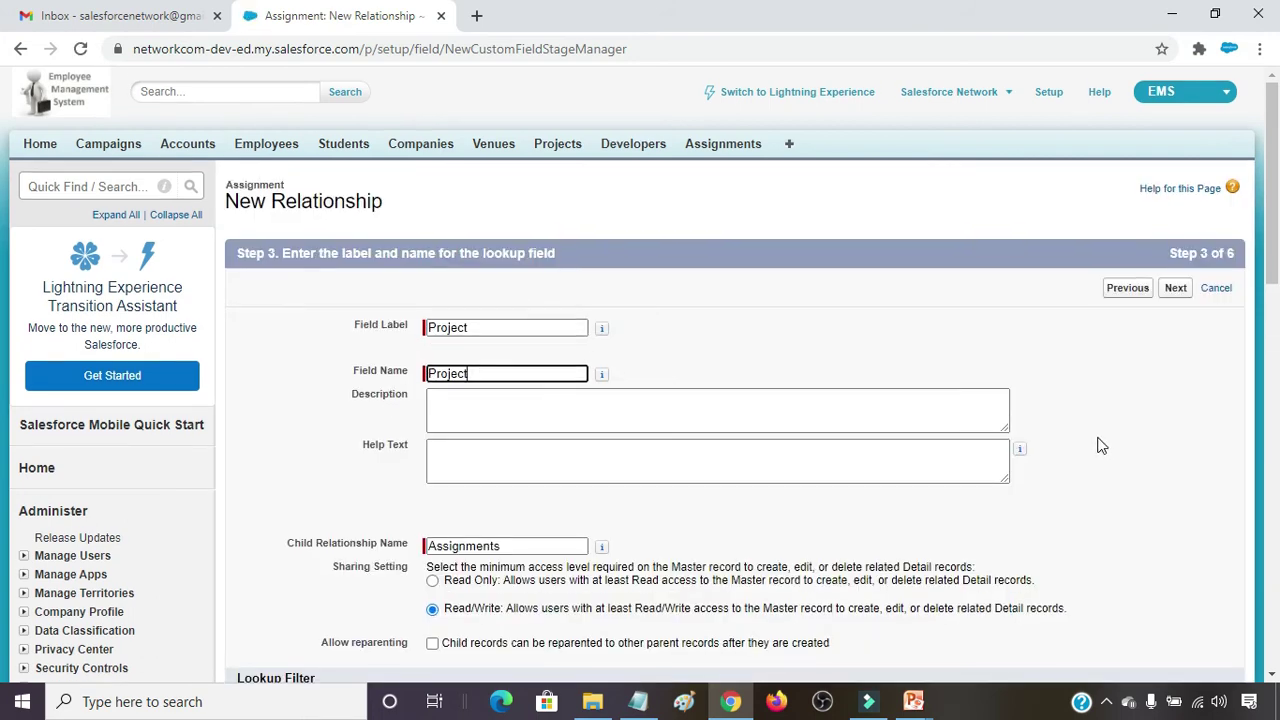
scroll(1032, 444, down, 1)
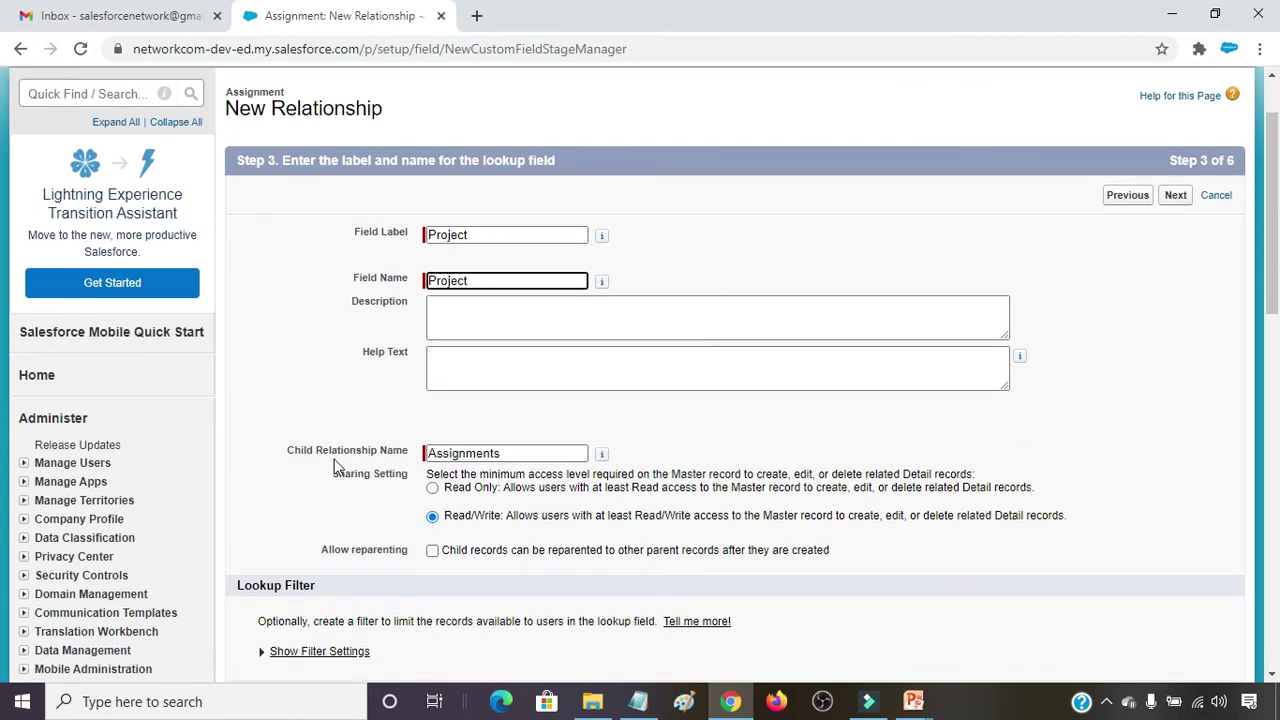
click(1176, 196)
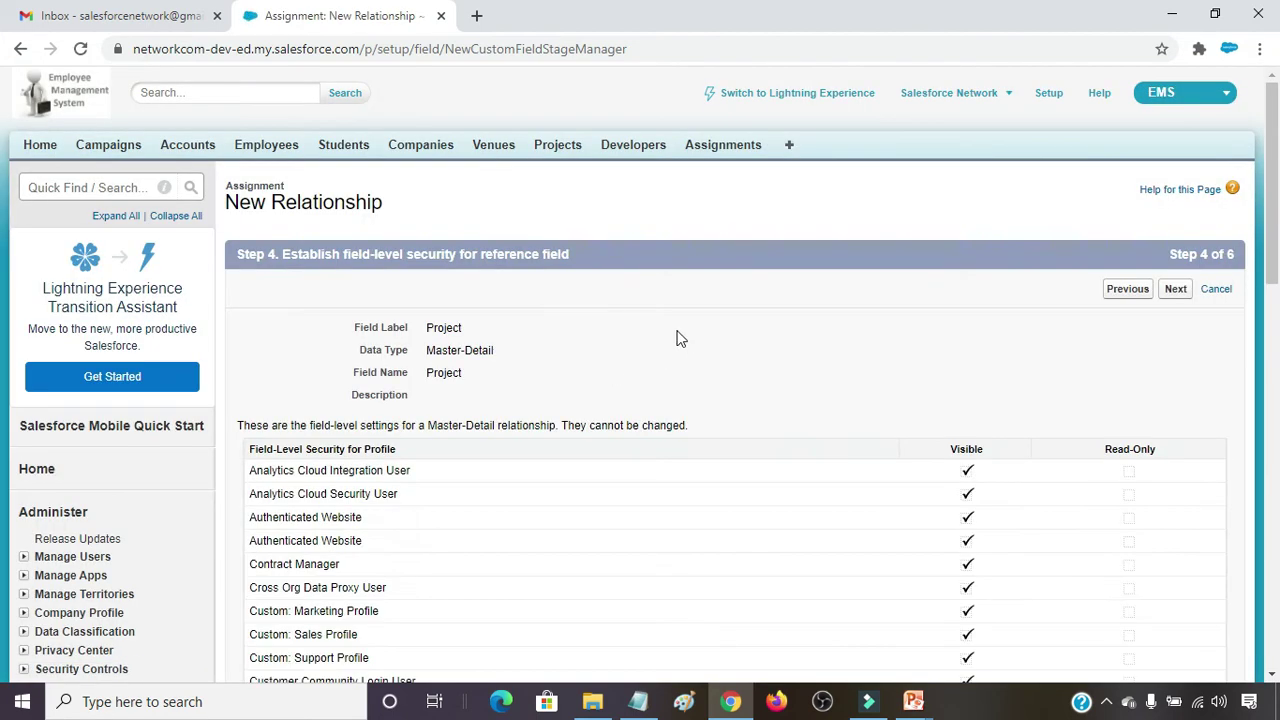
click(1175, 289)
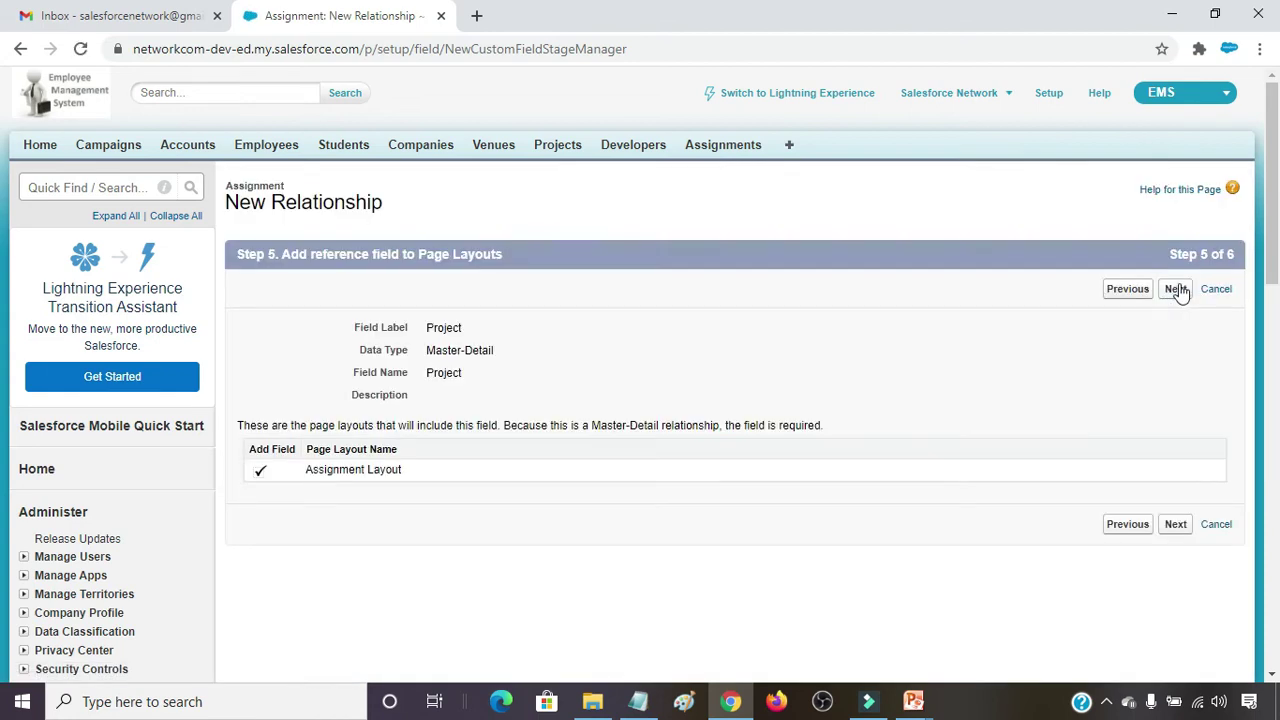
click(1177, 290)
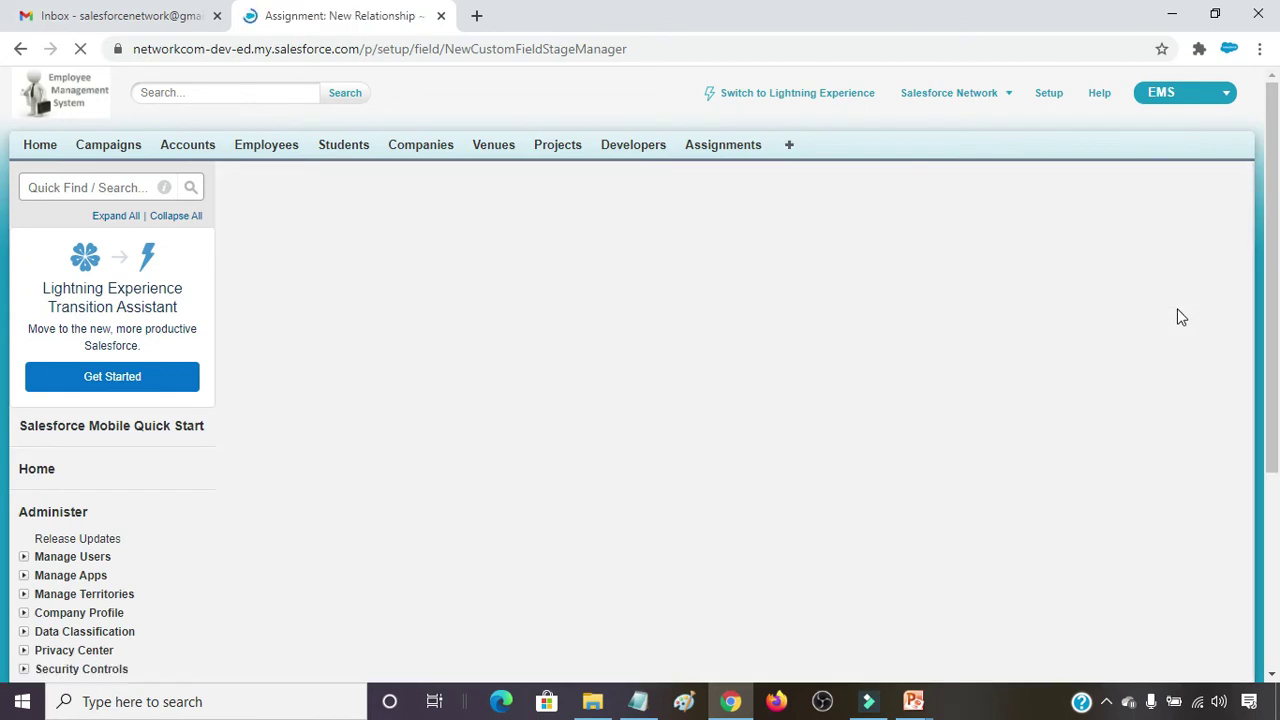
click(1120, 291)
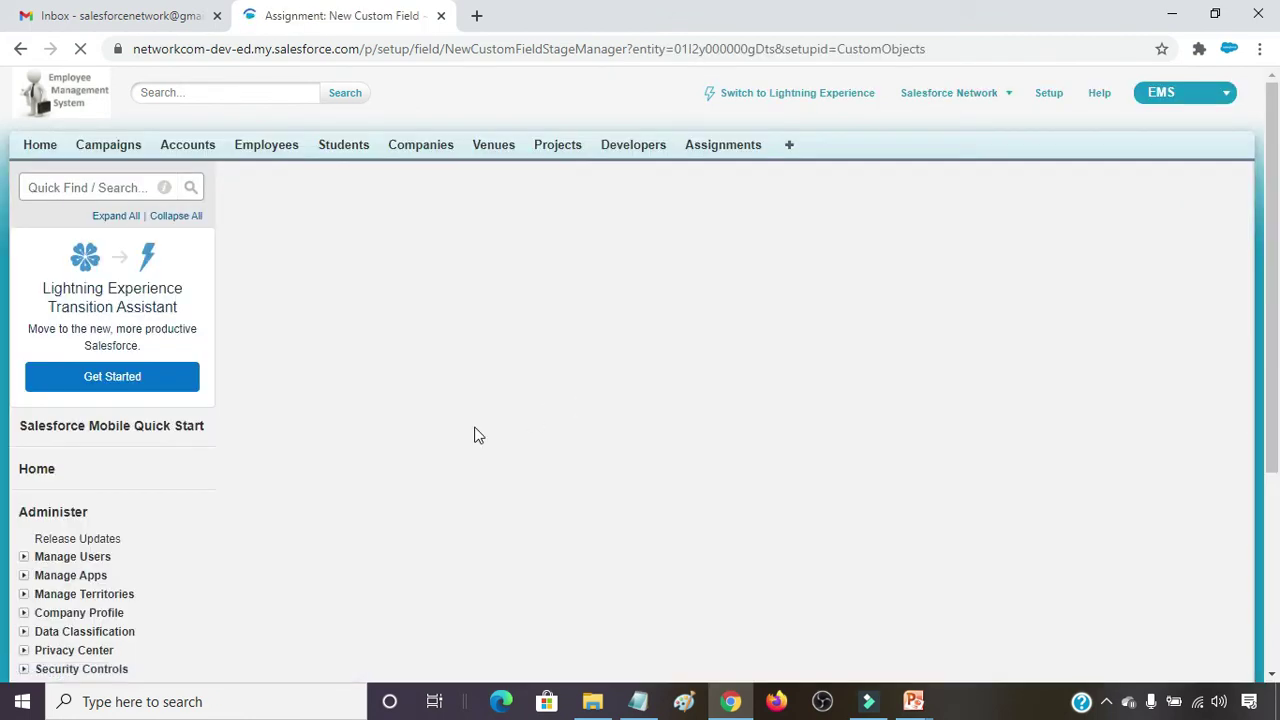
scroll(542, 427, down, 1)
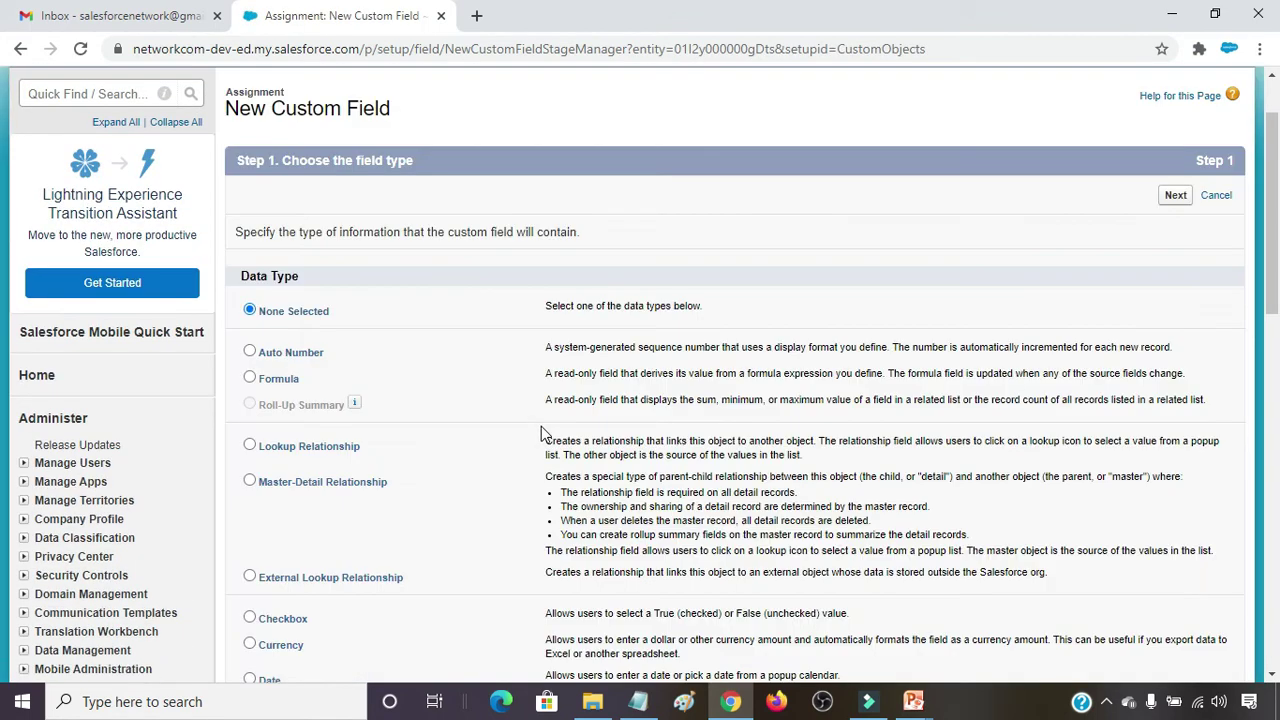
Step: Make Assignment's new custom field a Master-Detail Relationship and choose Developer as its related object
click(290, 484)
click(1176, 196)
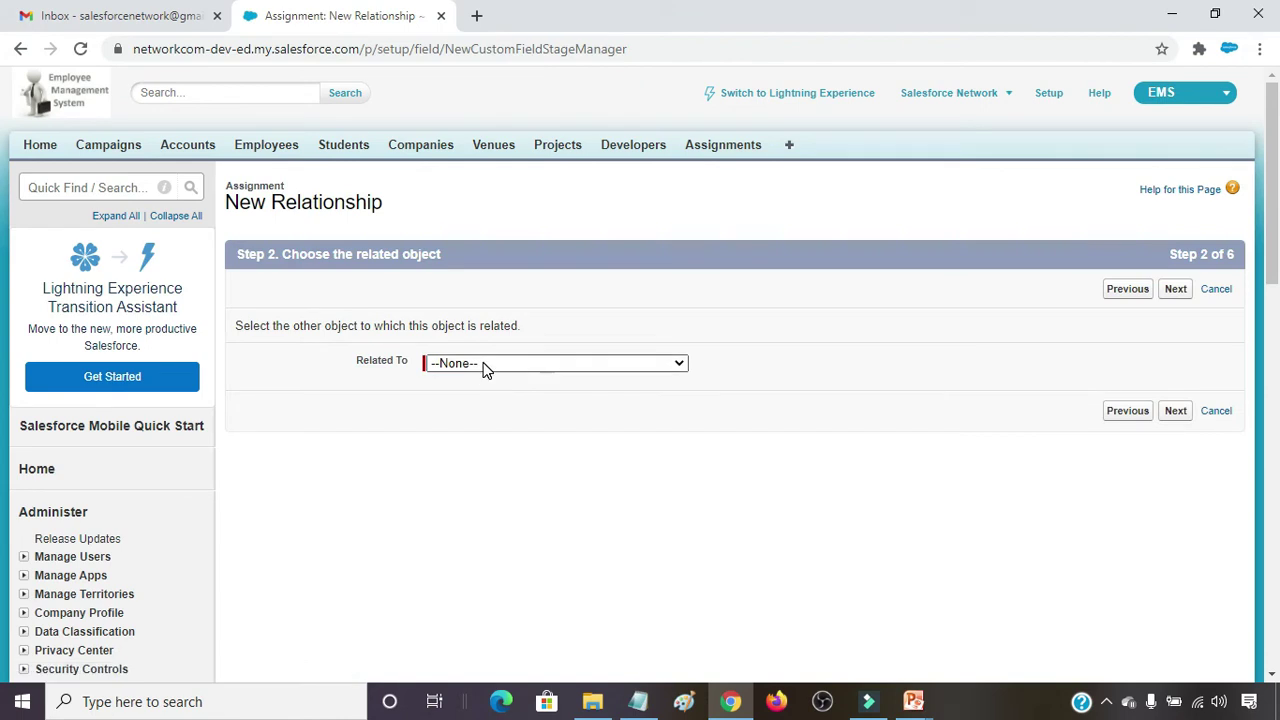
click(483, 364)
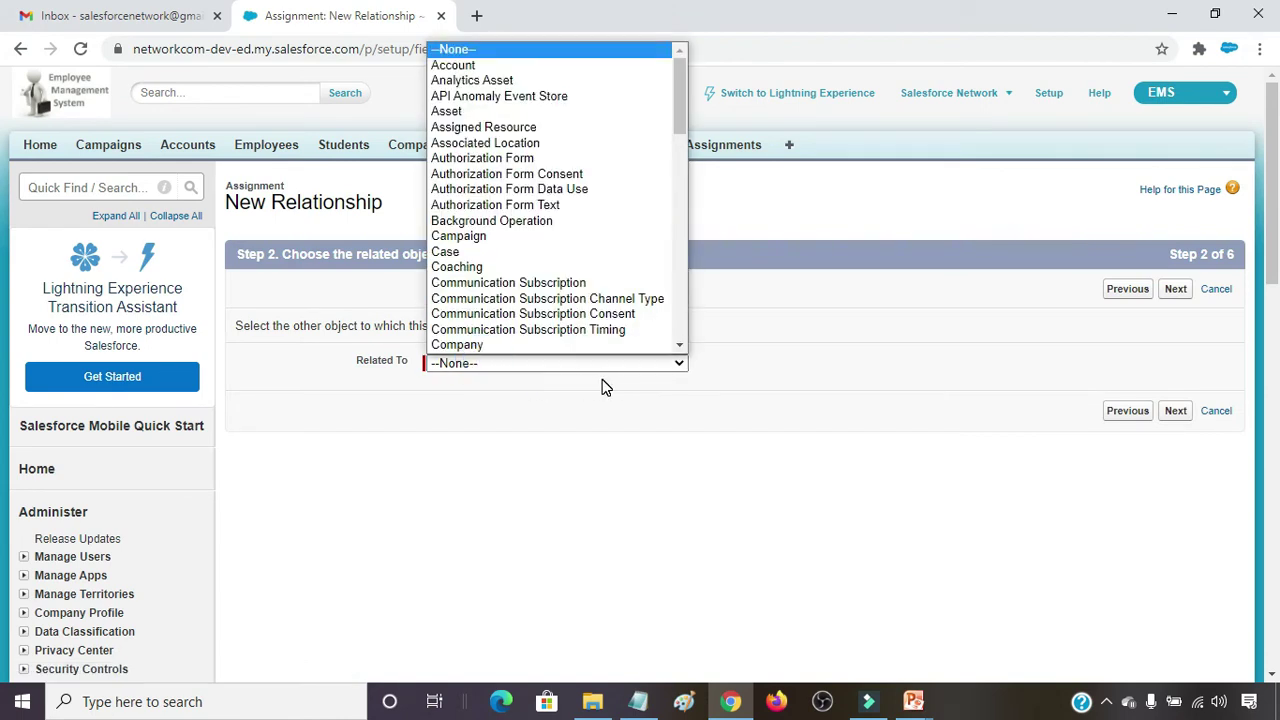
key(d)
key(d)
key(d)
key(d)
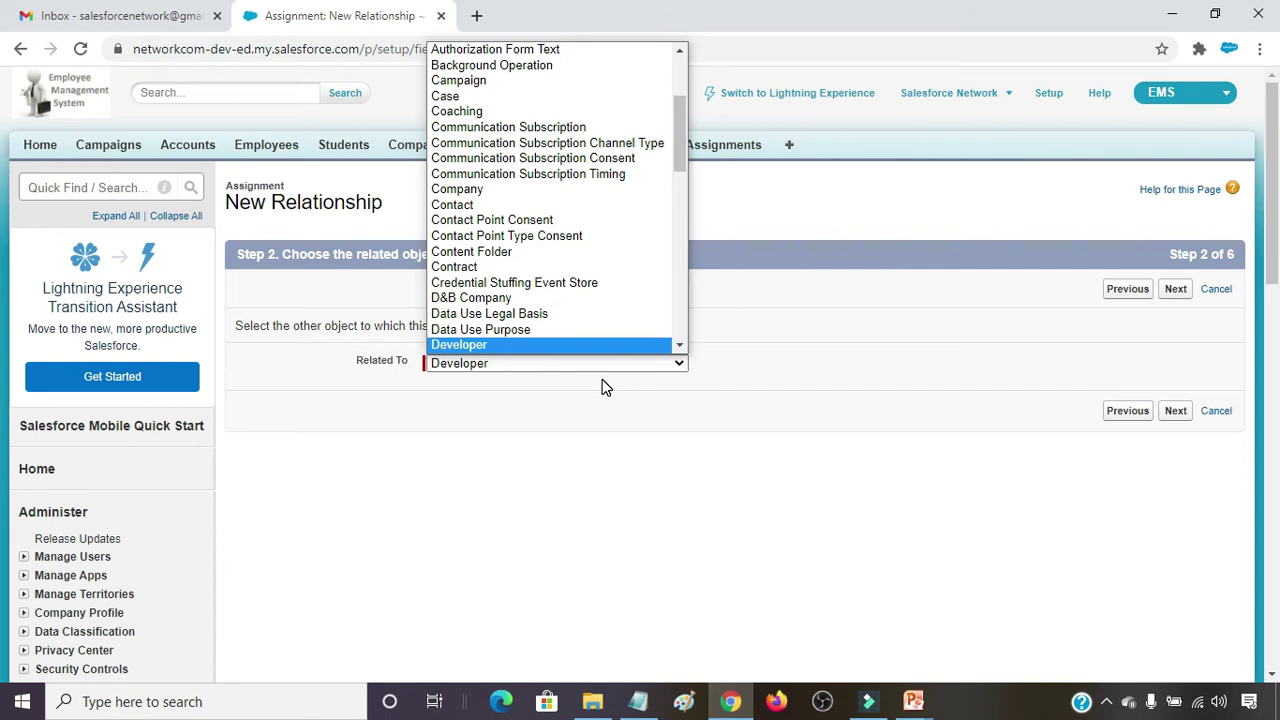
key(Return)
click(1175, 289)
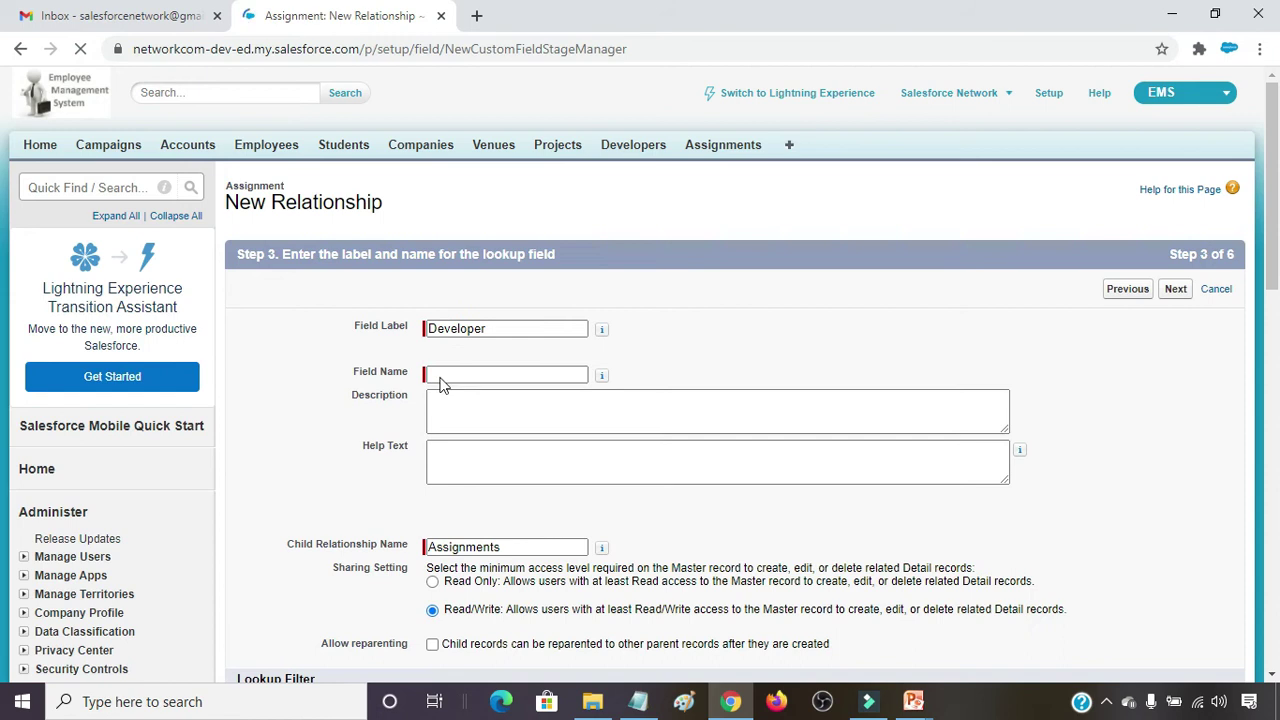
Step: Name the relationship field Developer, accept its default sharing, security and layout settings, and save it while starting another custom field
click(530, 328)
click(529, 372)
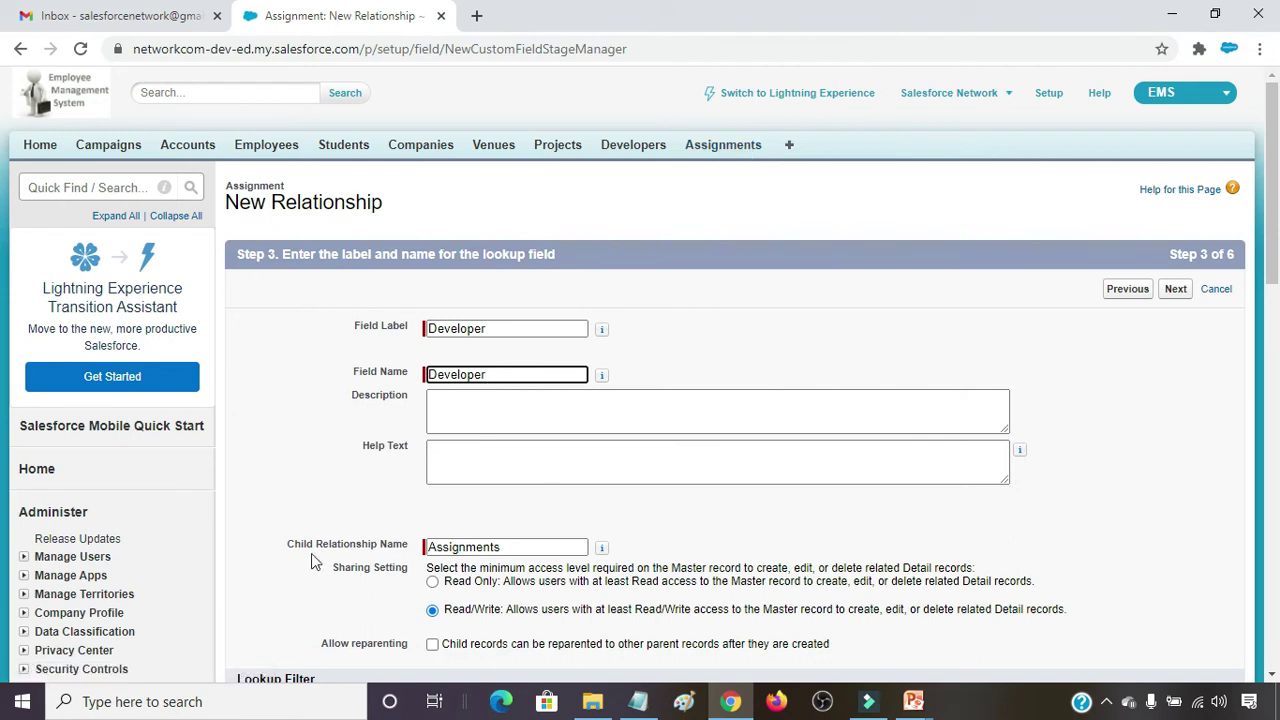
click(1177, 291)
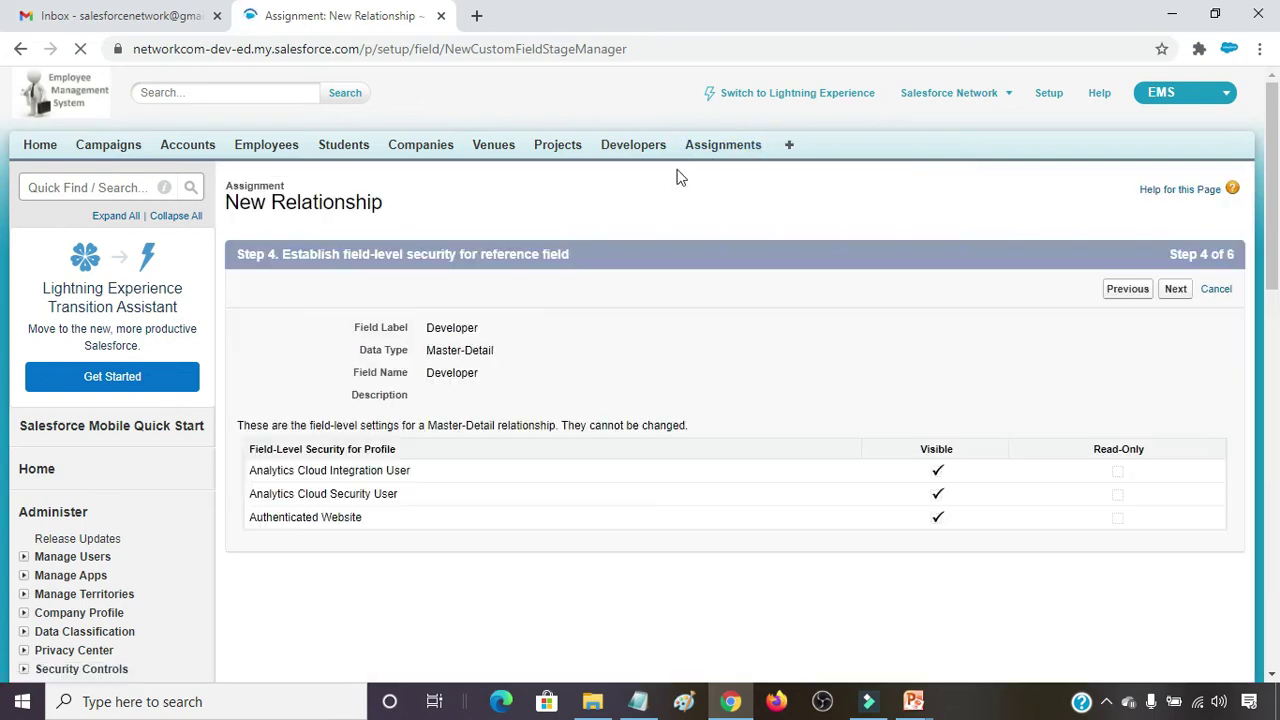
click(1175, 291)
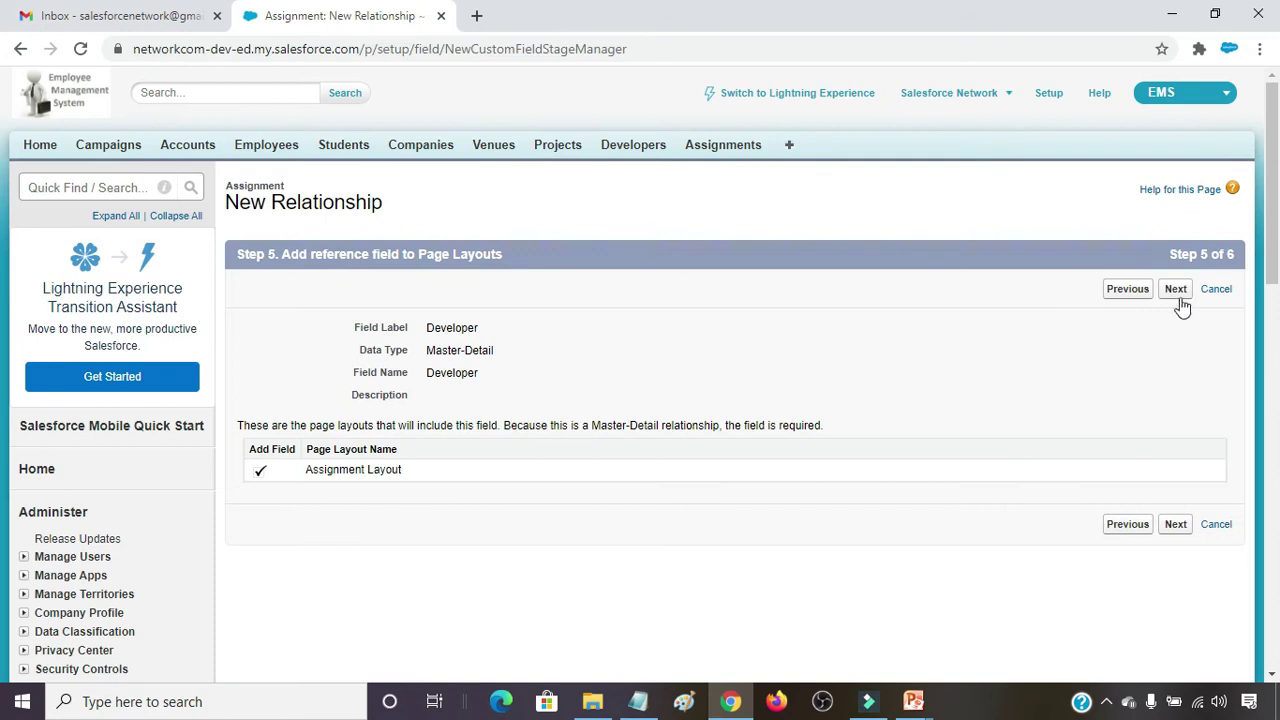
click(1172, 289)
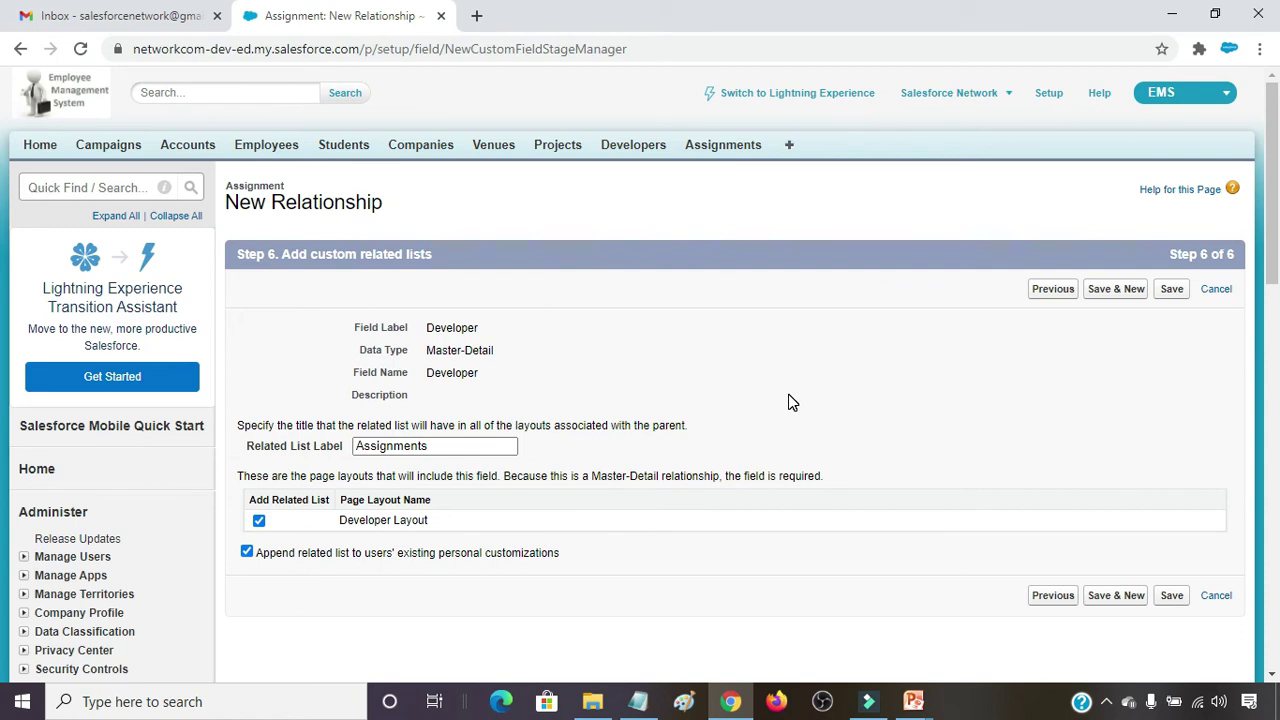
click(1116, 290)
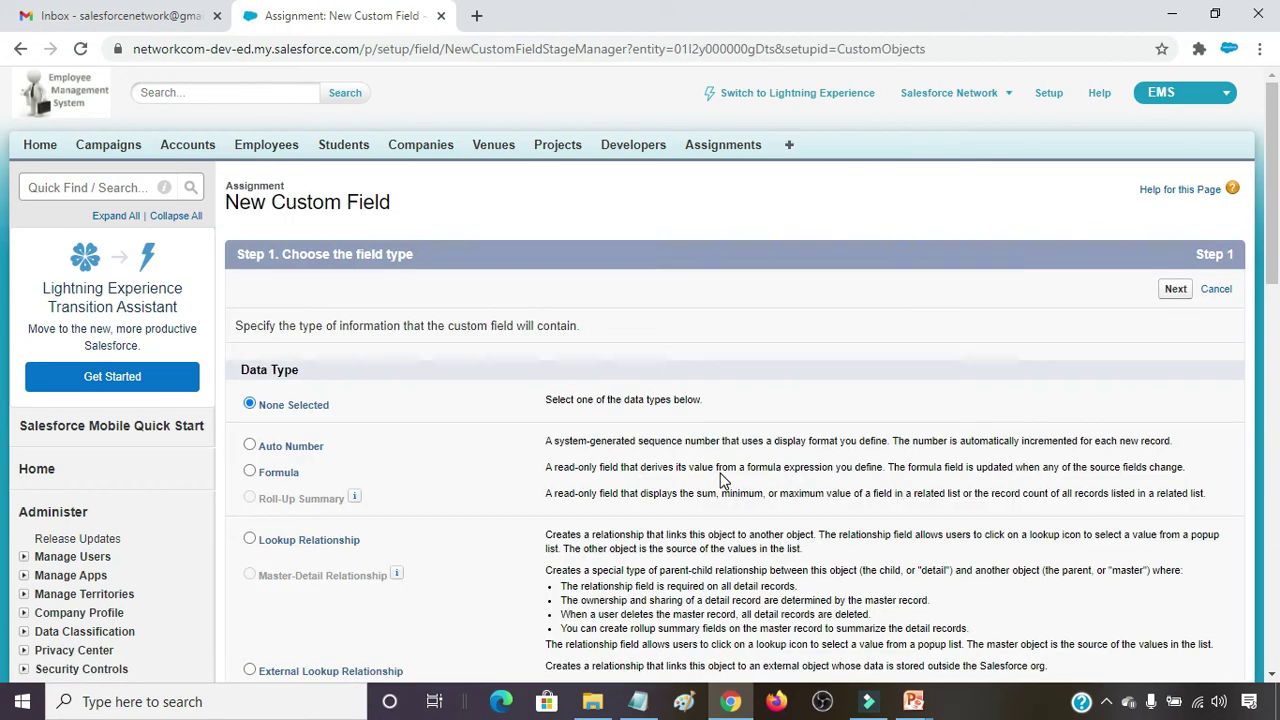
Step: Review the data types offered for another Assignment field, and cancel the new field to return to the object definition
scroll(812, 512, down, 1)
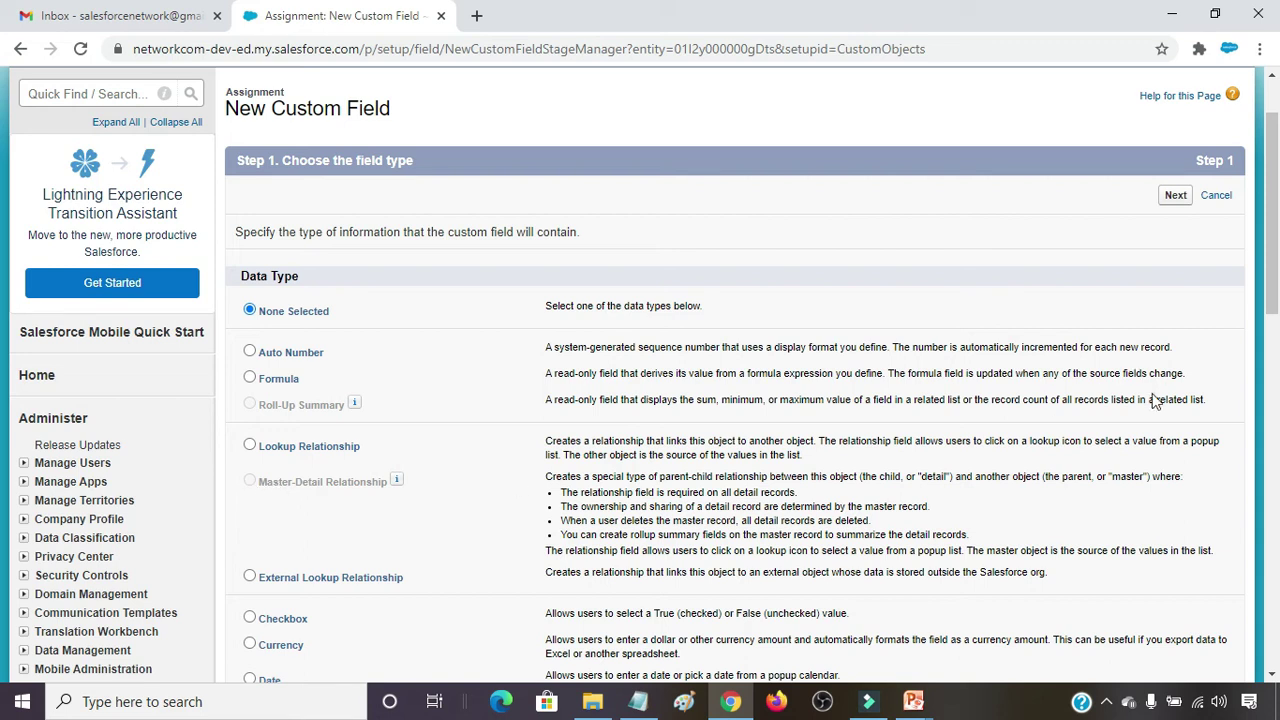
scroll(1207, 213, up, 1)
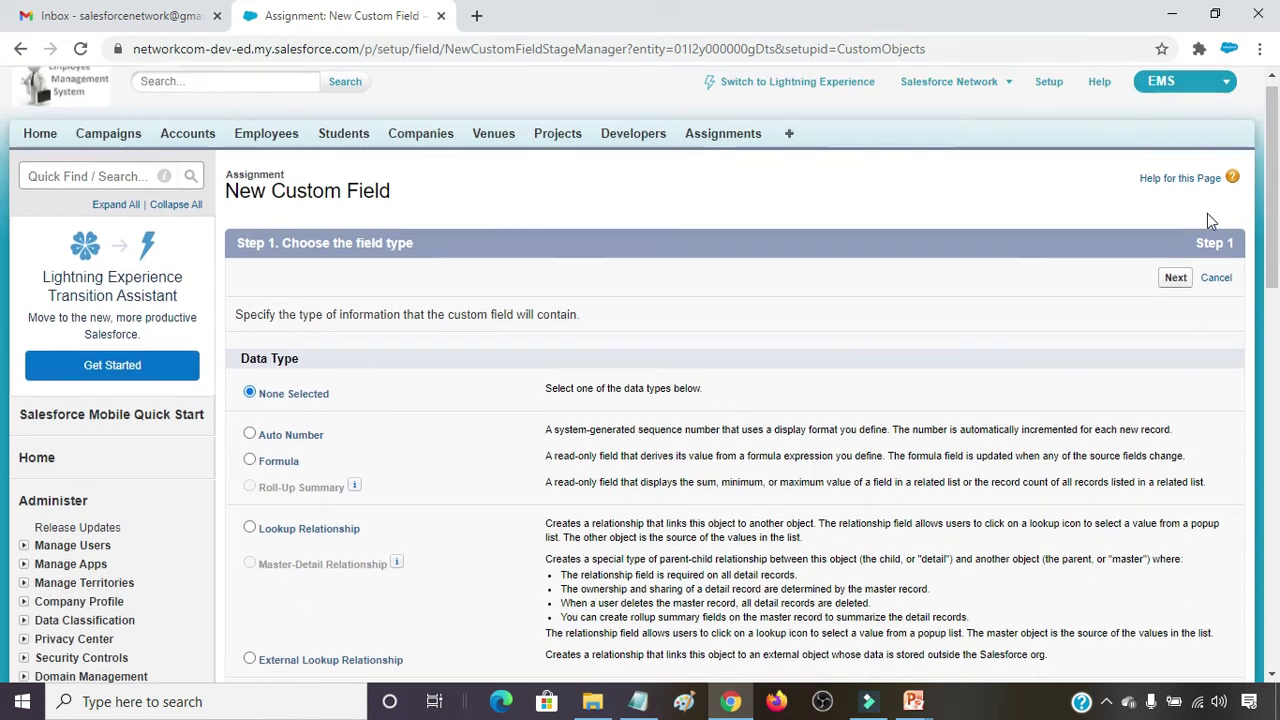
click(1216, 289)
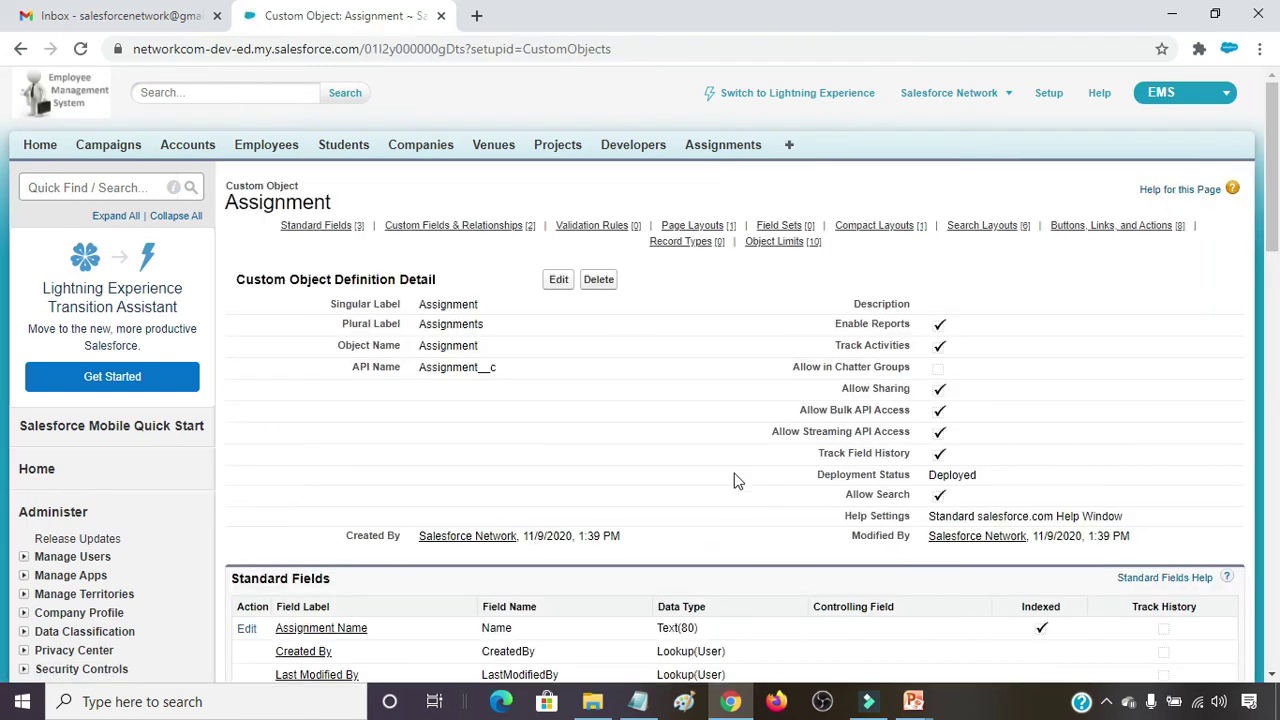
Step: Create and save two Project records named ERP and PMKY
click(557, 145)
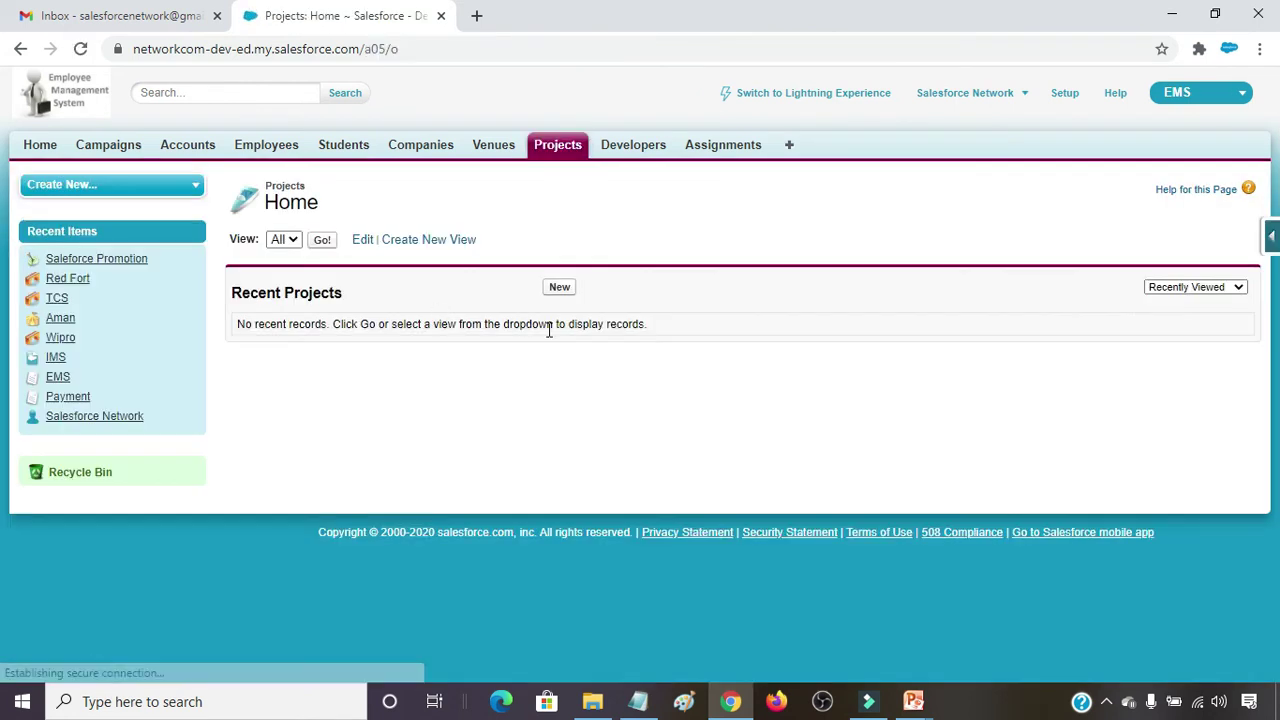
click(560, 288)
text(ERP)
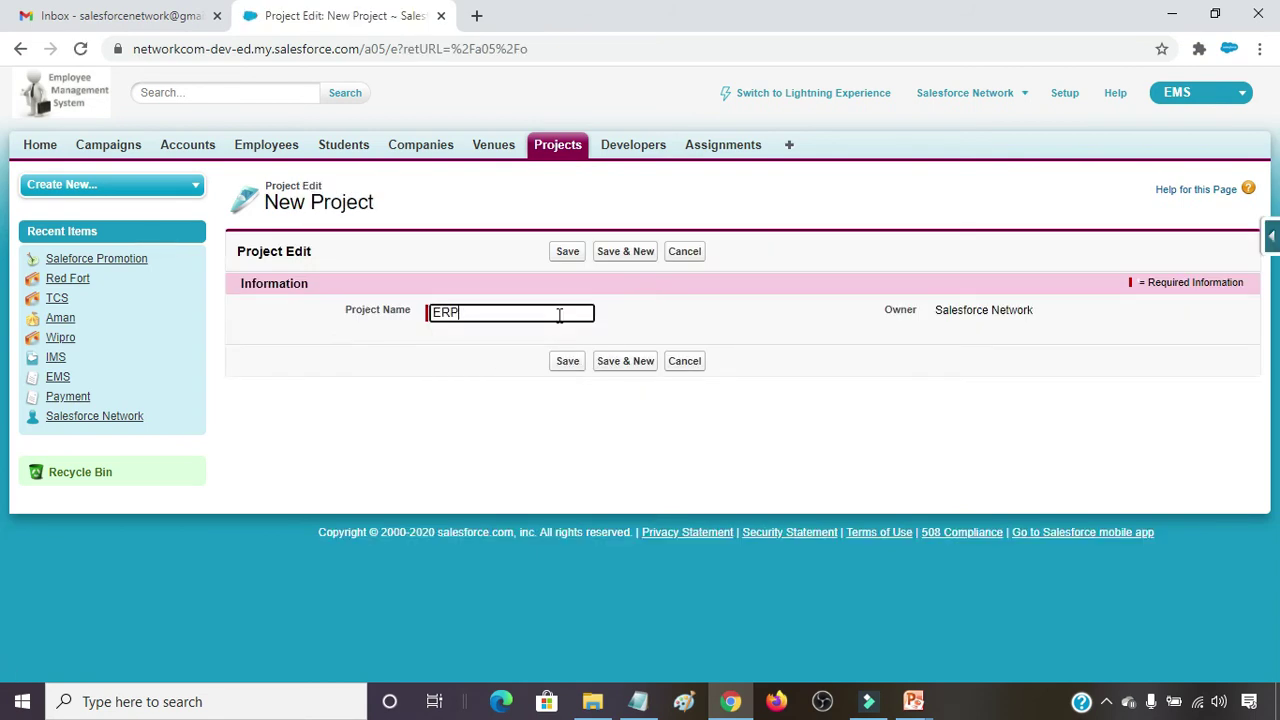
click(627, 251)
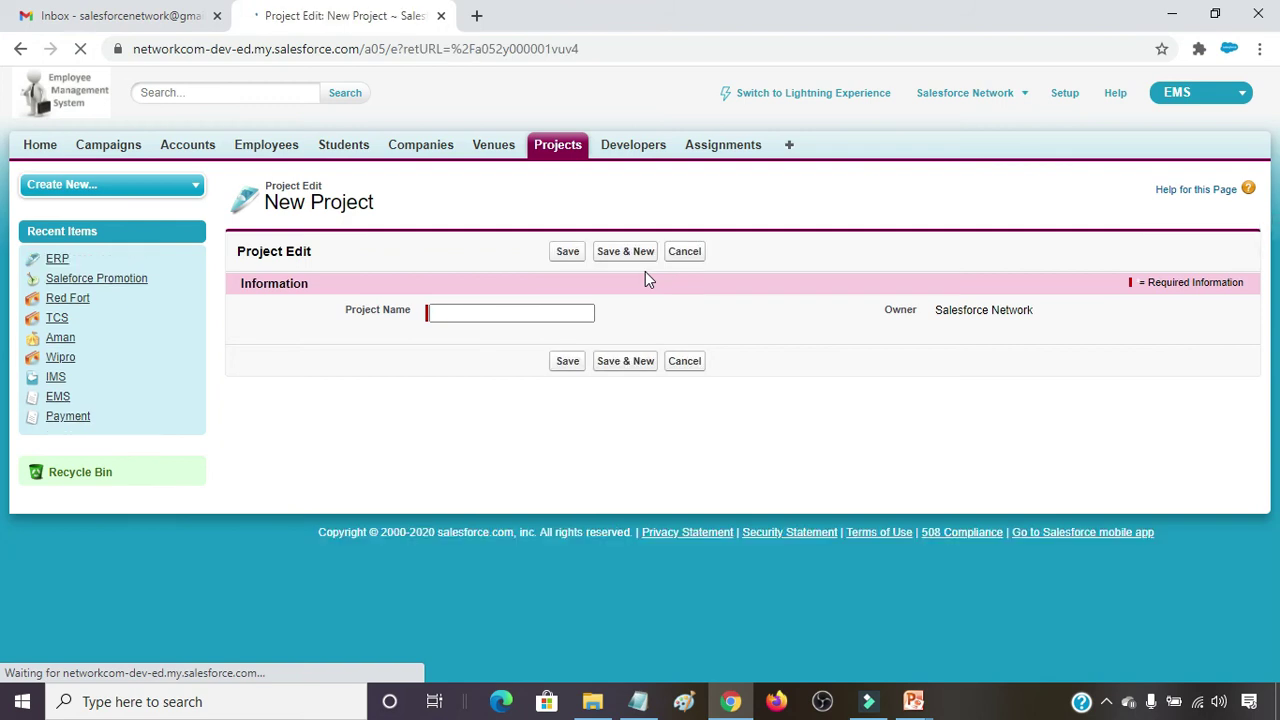
text(PMKY)
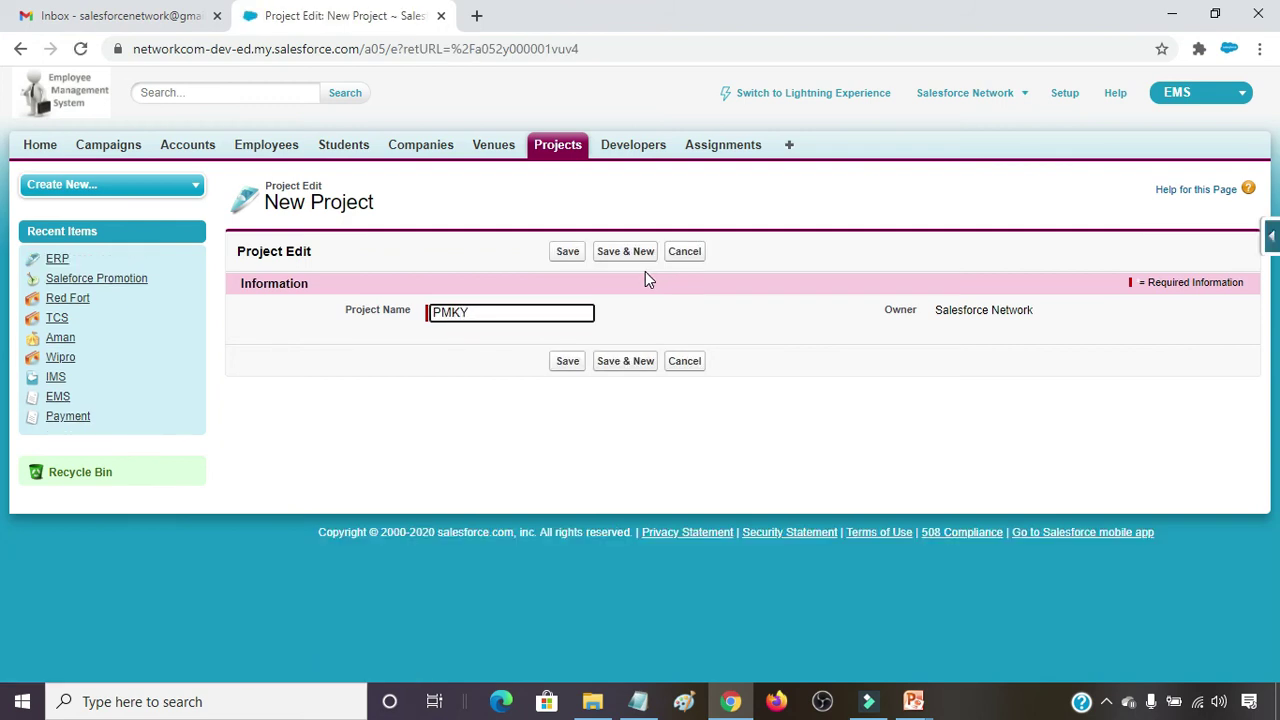
click(567, 252)
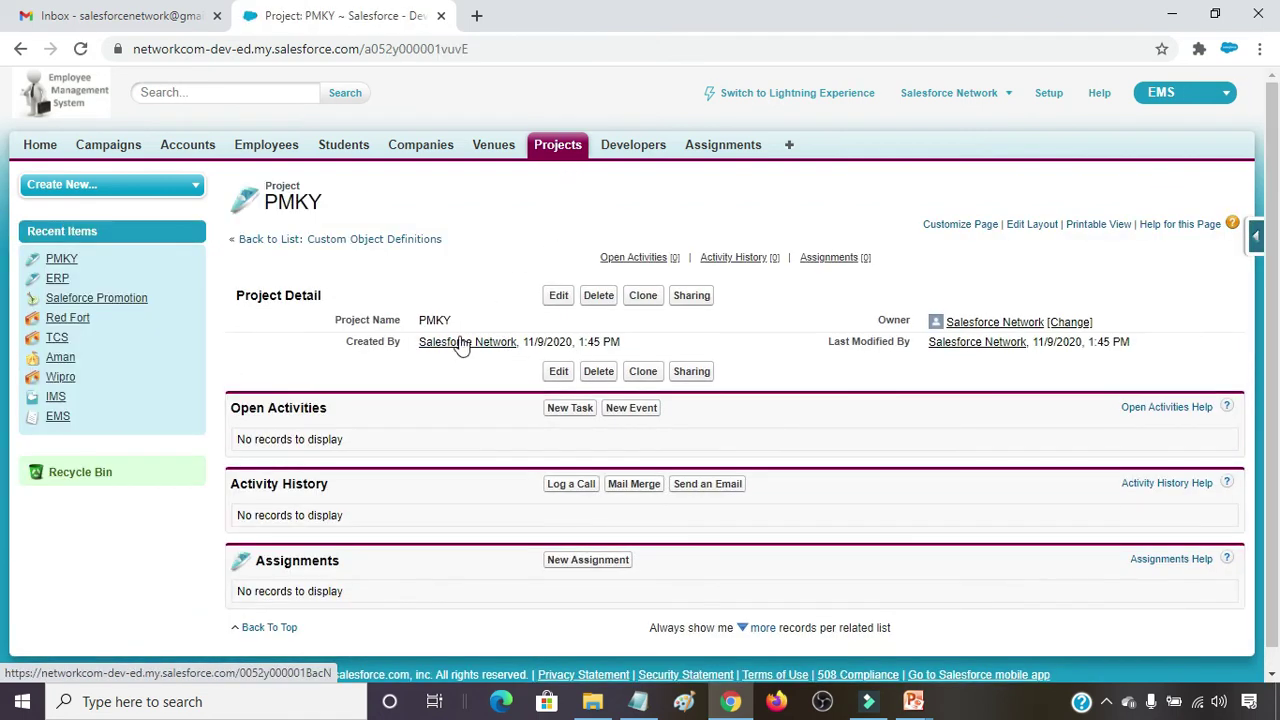
Step: Create and save three Developer records, entering a different developer's first name in each
click(622, 147)
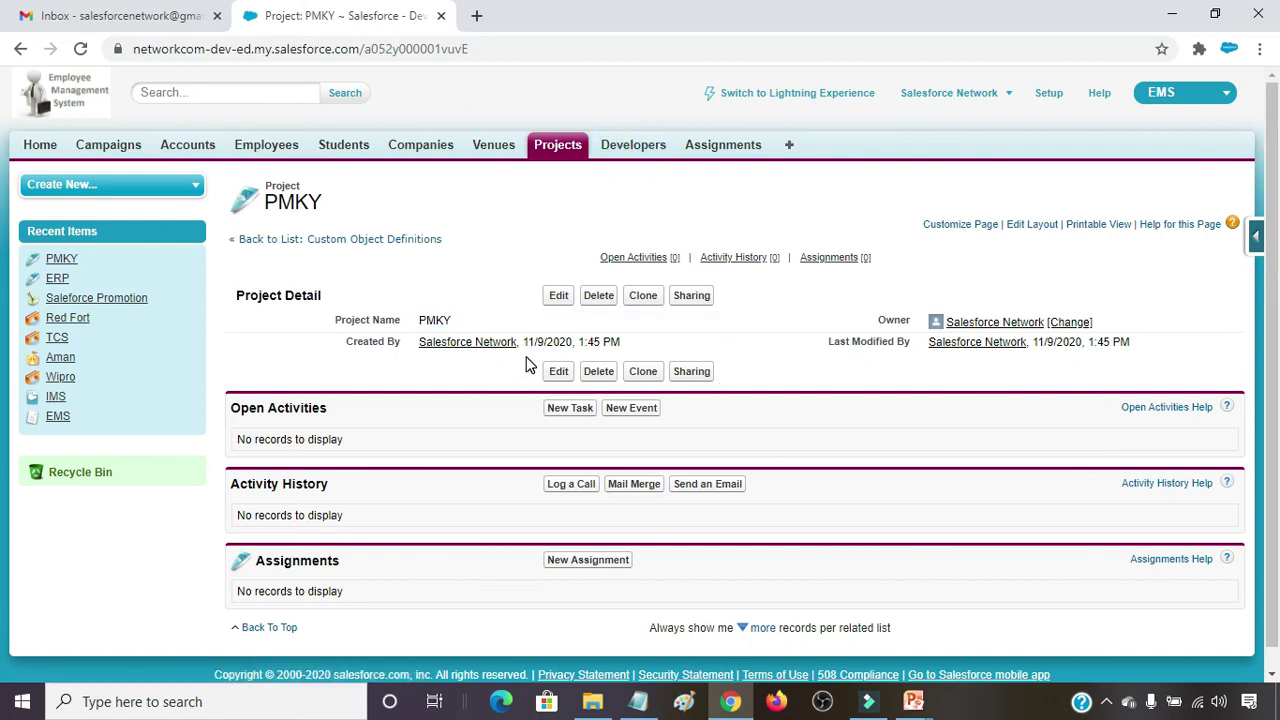
click(646, 152)
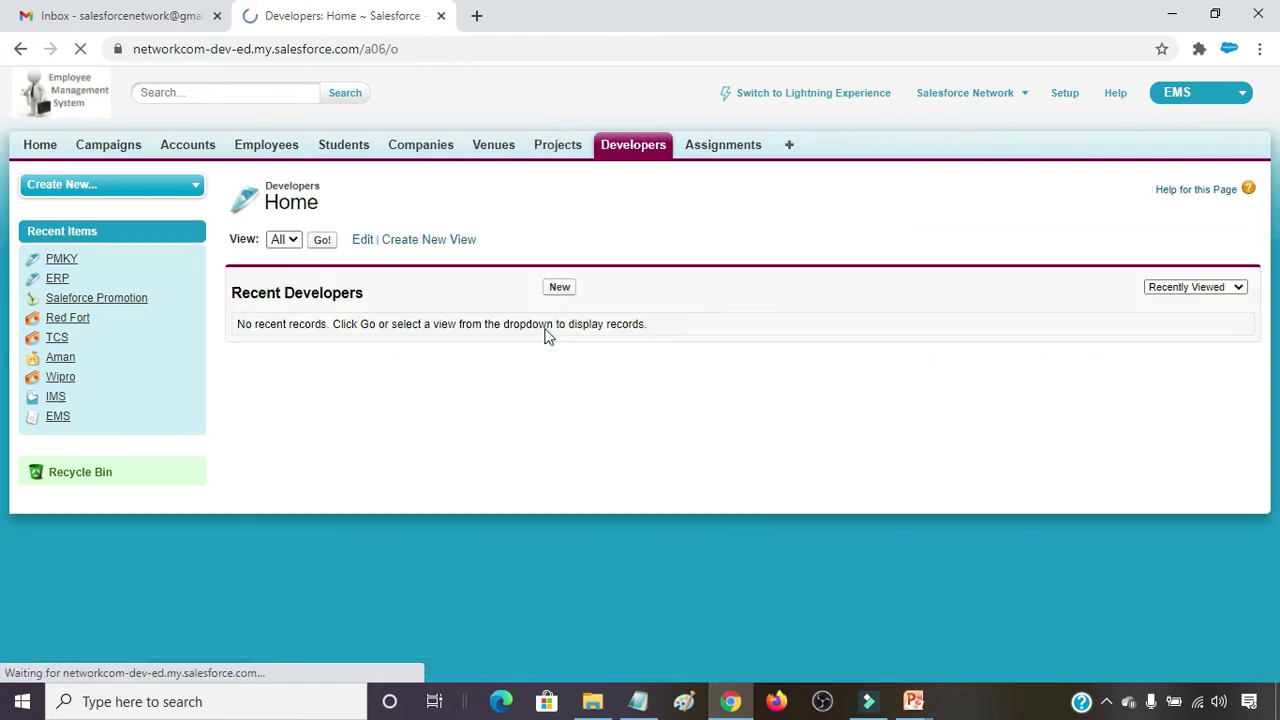
click(559, 287)
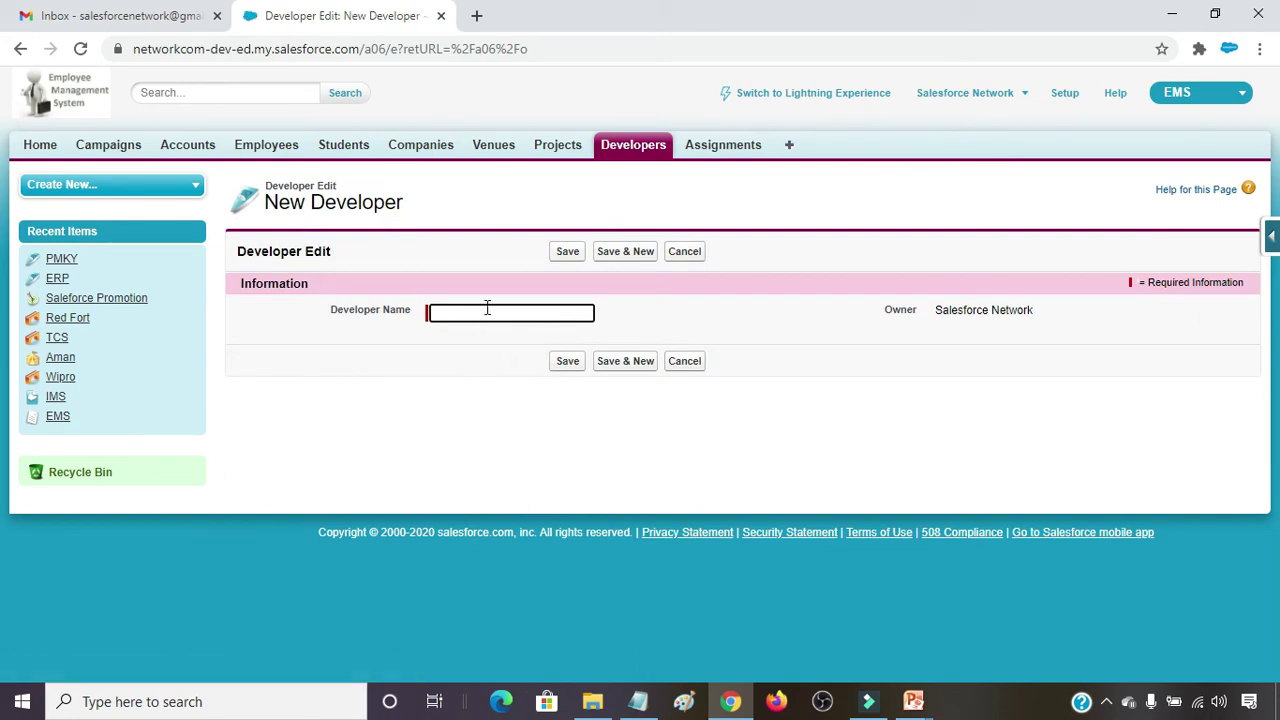
text(Ravi)
click(614, 256)
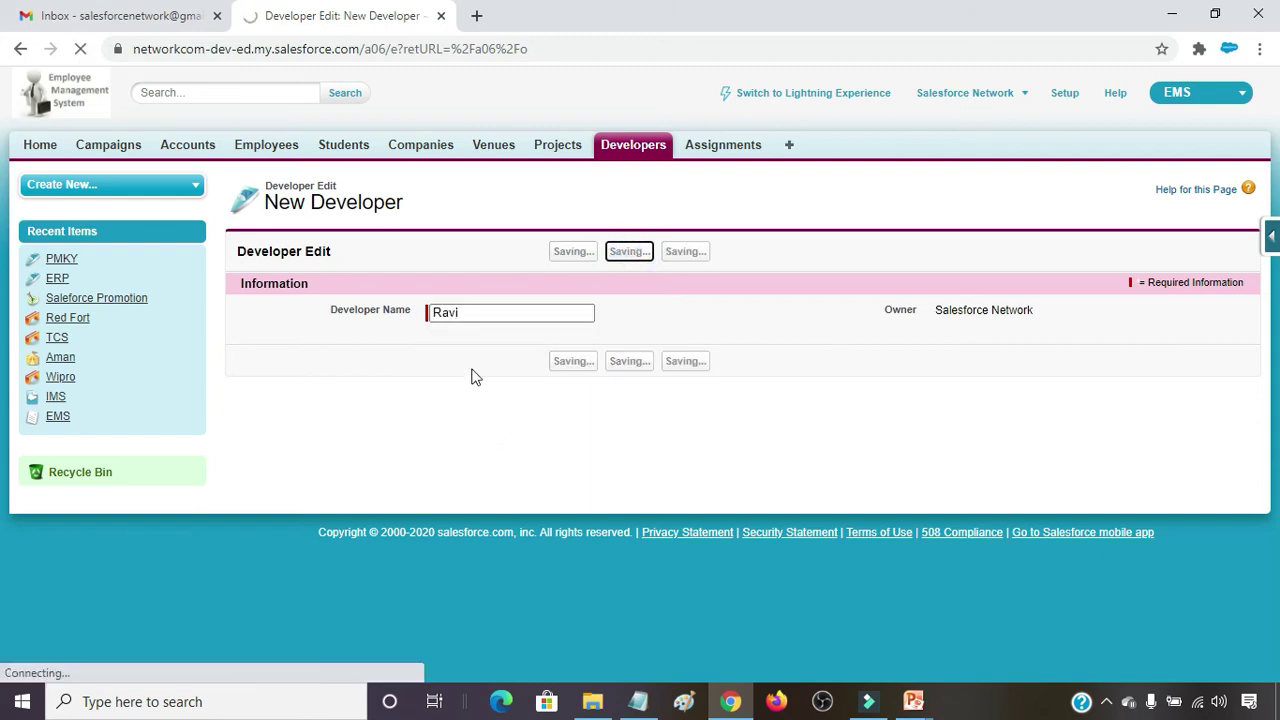
text(Teja)
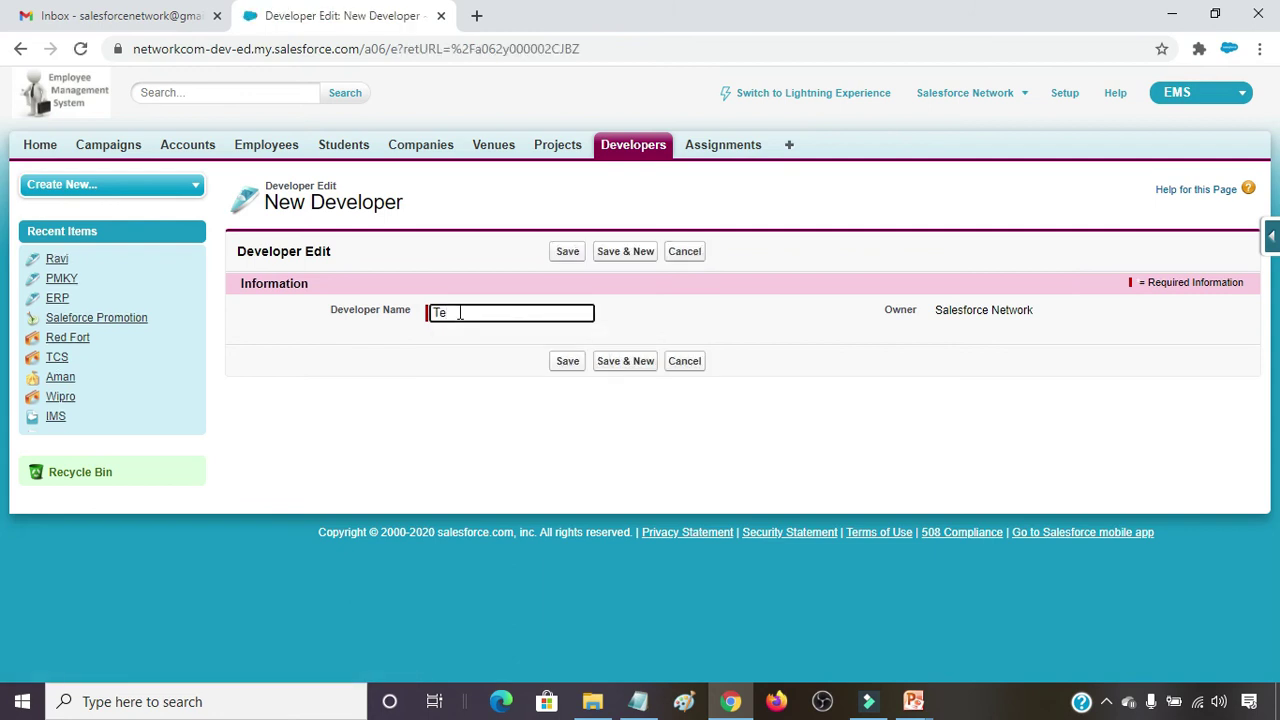
click(625, 251)
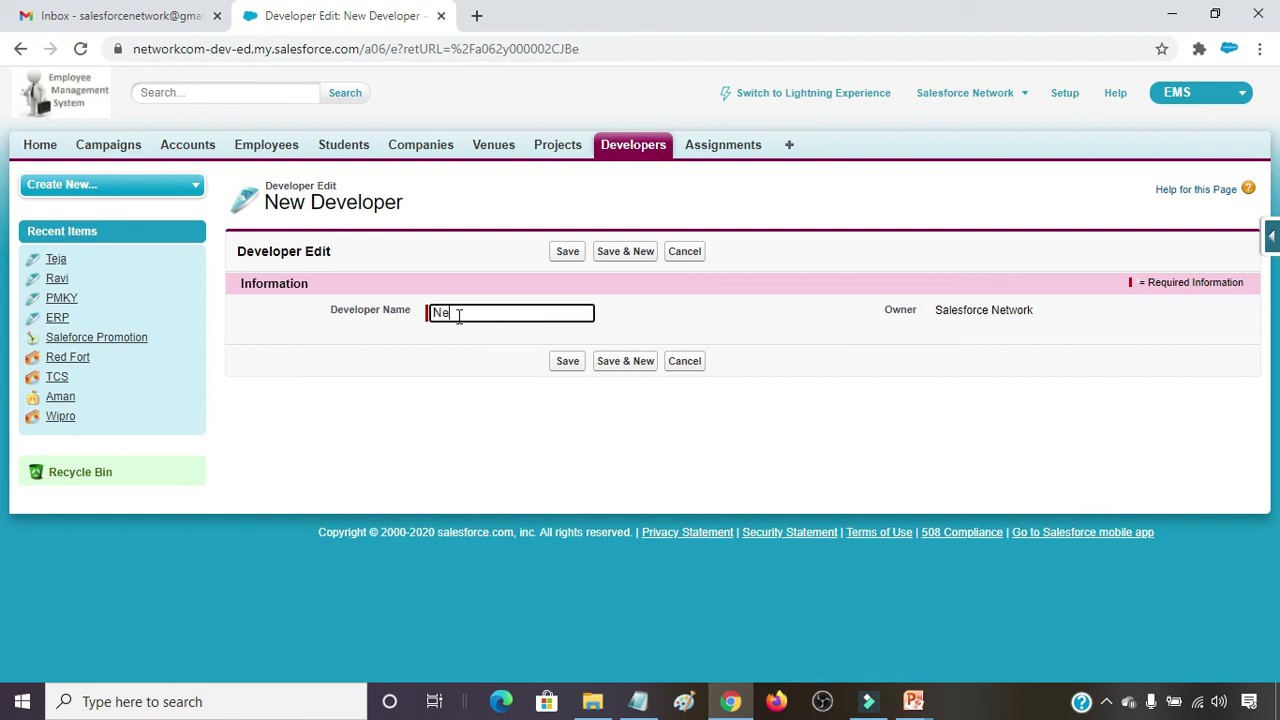
click(567, 251)
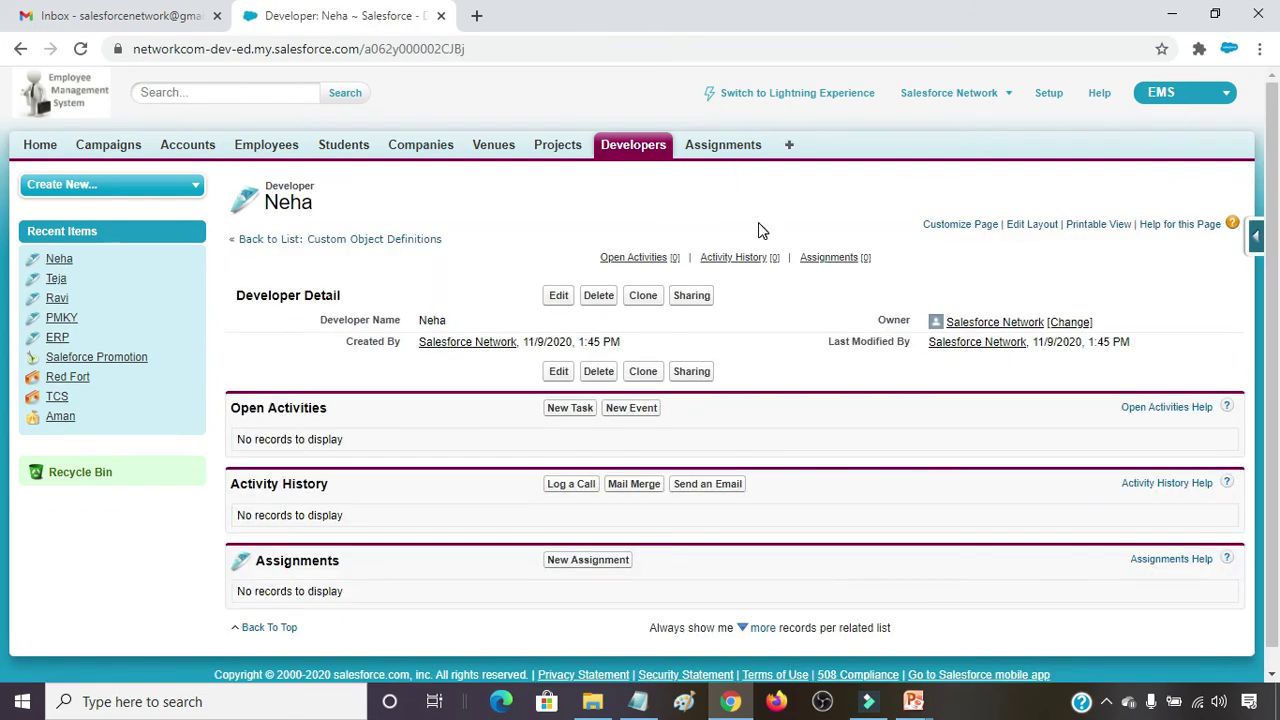
Step: Create the assignment Assignment1 with project ERP and the first-created developer, and save it while starting another assignment
click(718, 145)
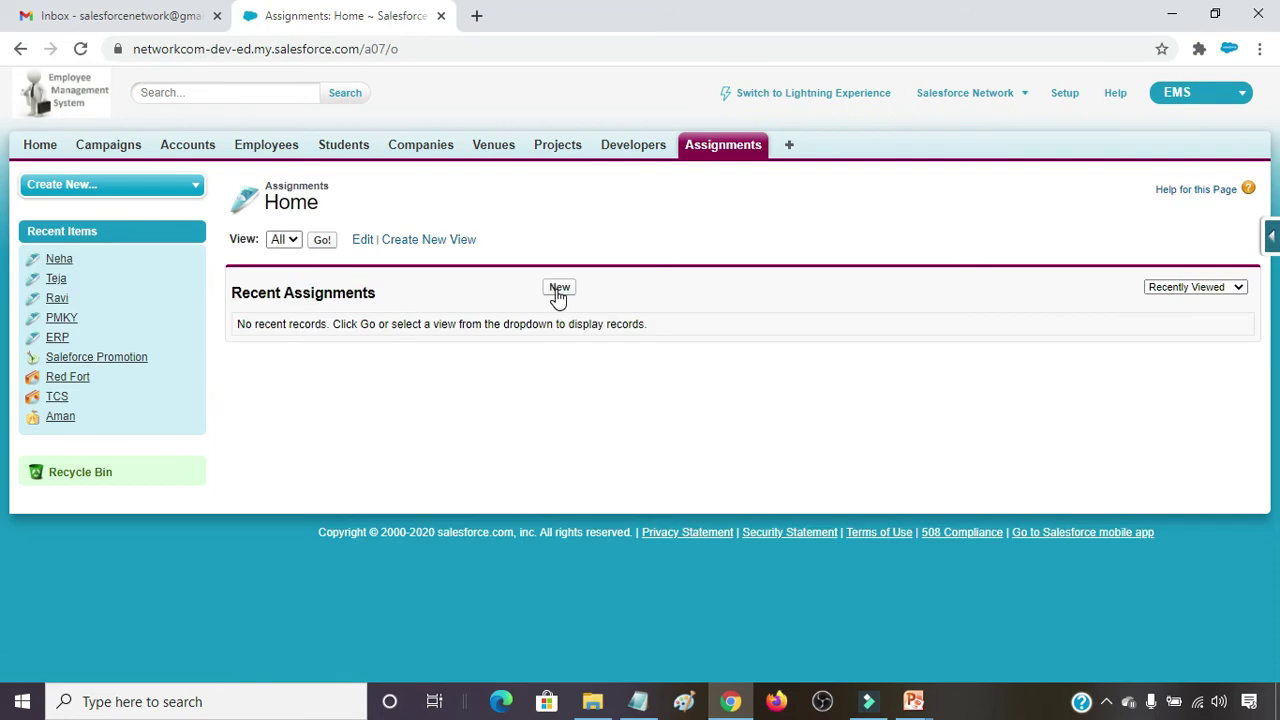
click(557, 289)
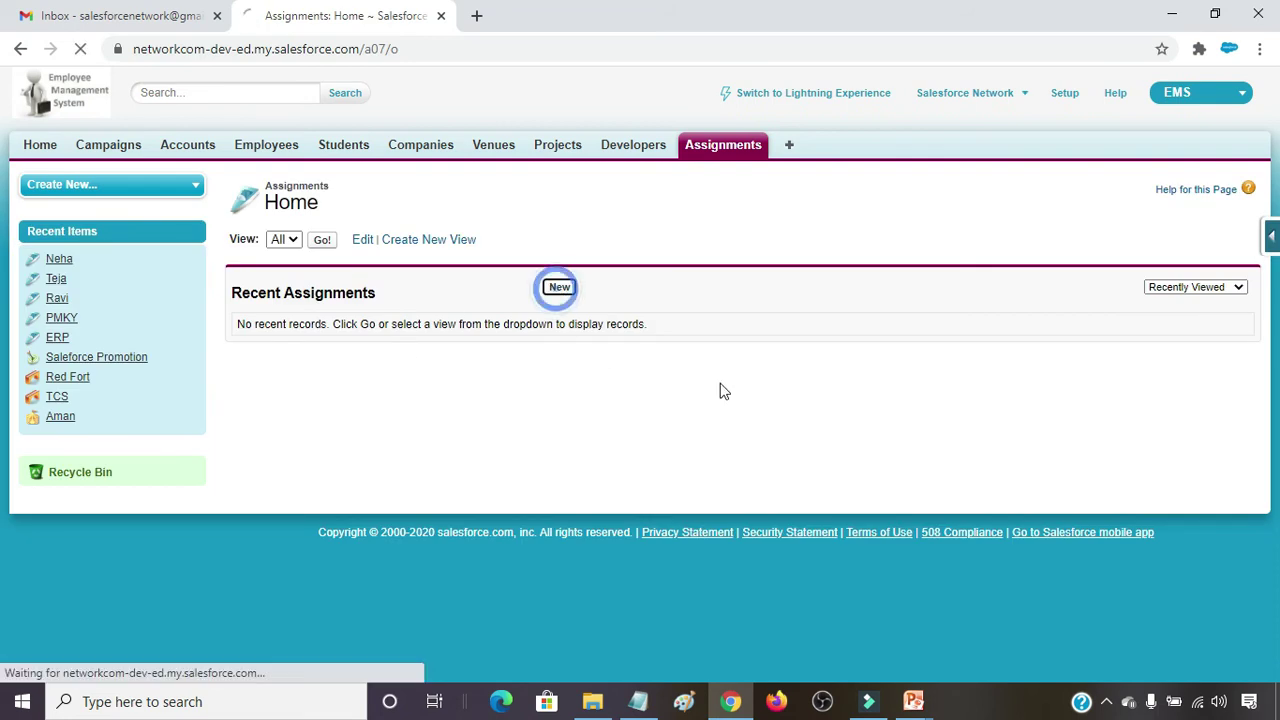
text(Assignment1)
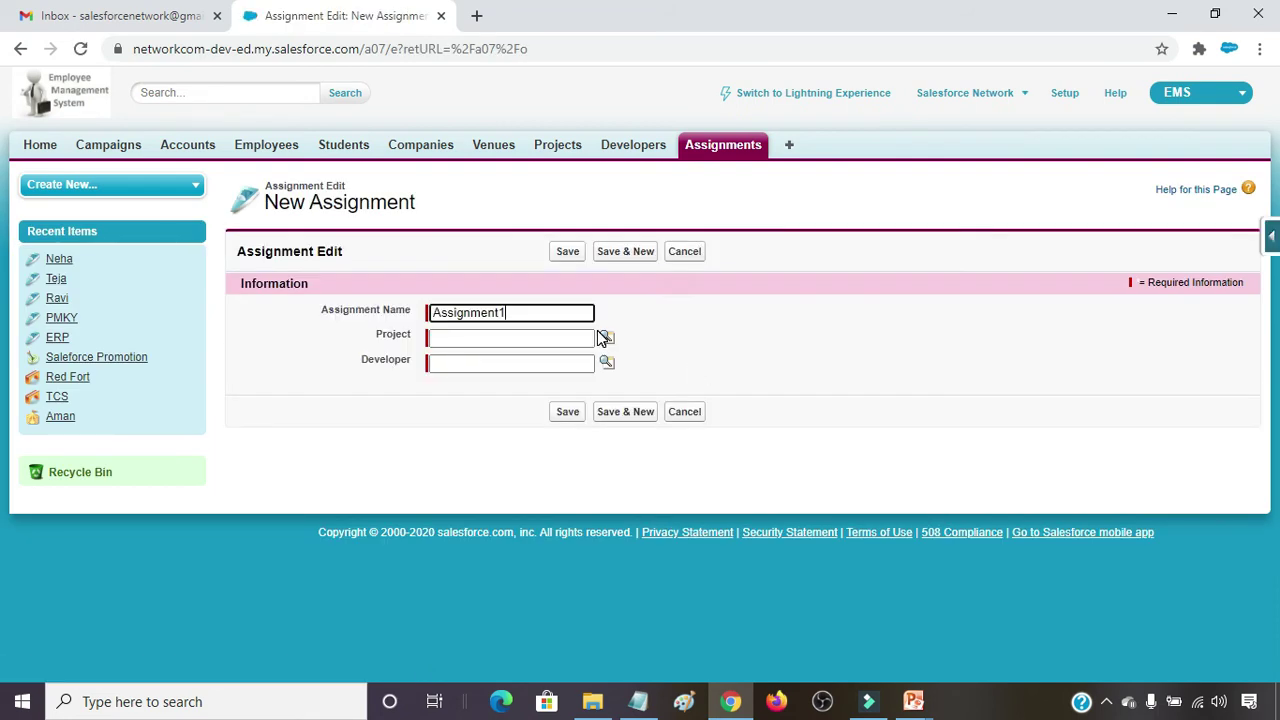
click(606, 338)
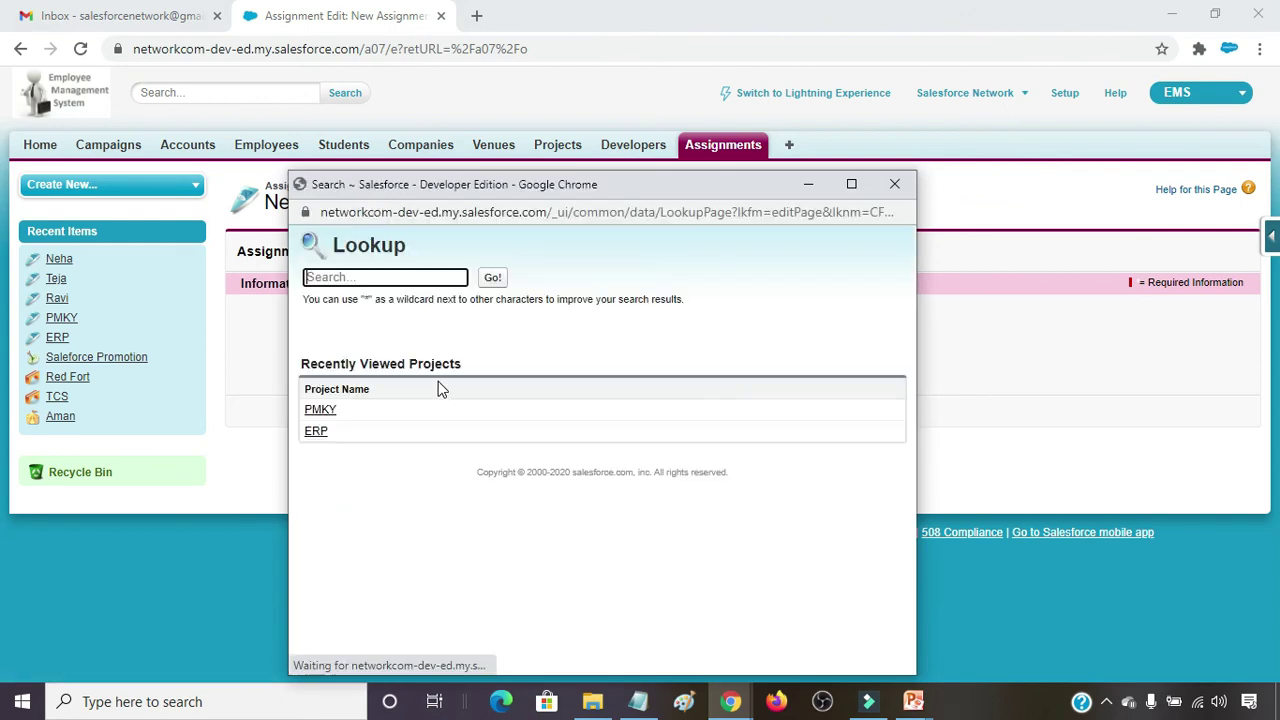
click(318, 432)
click(606, 365)
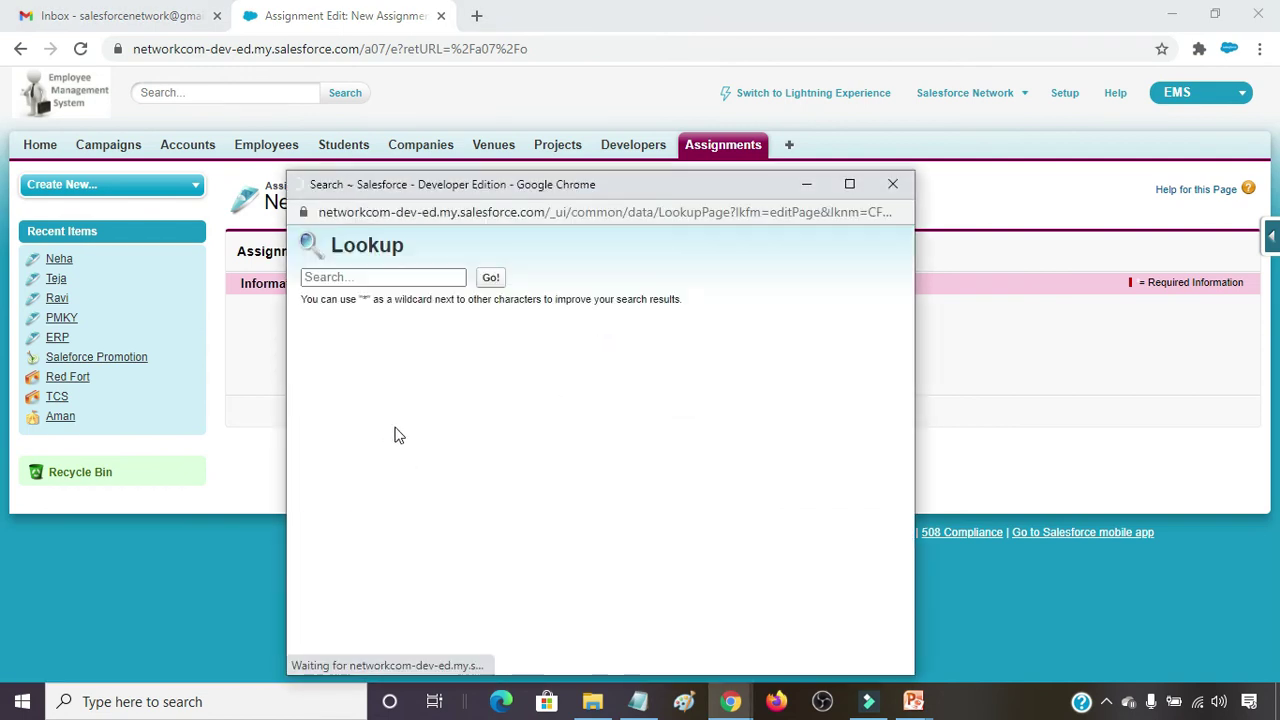
click(318, 450)
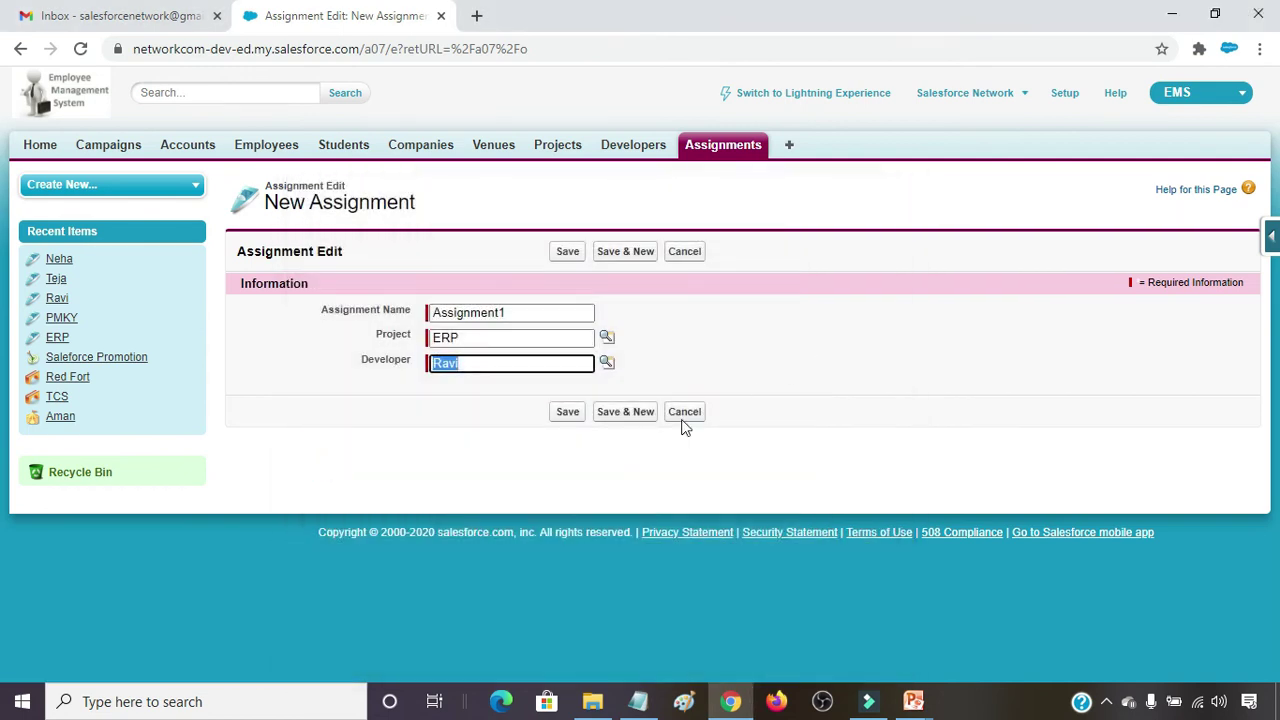
click(623, 413)
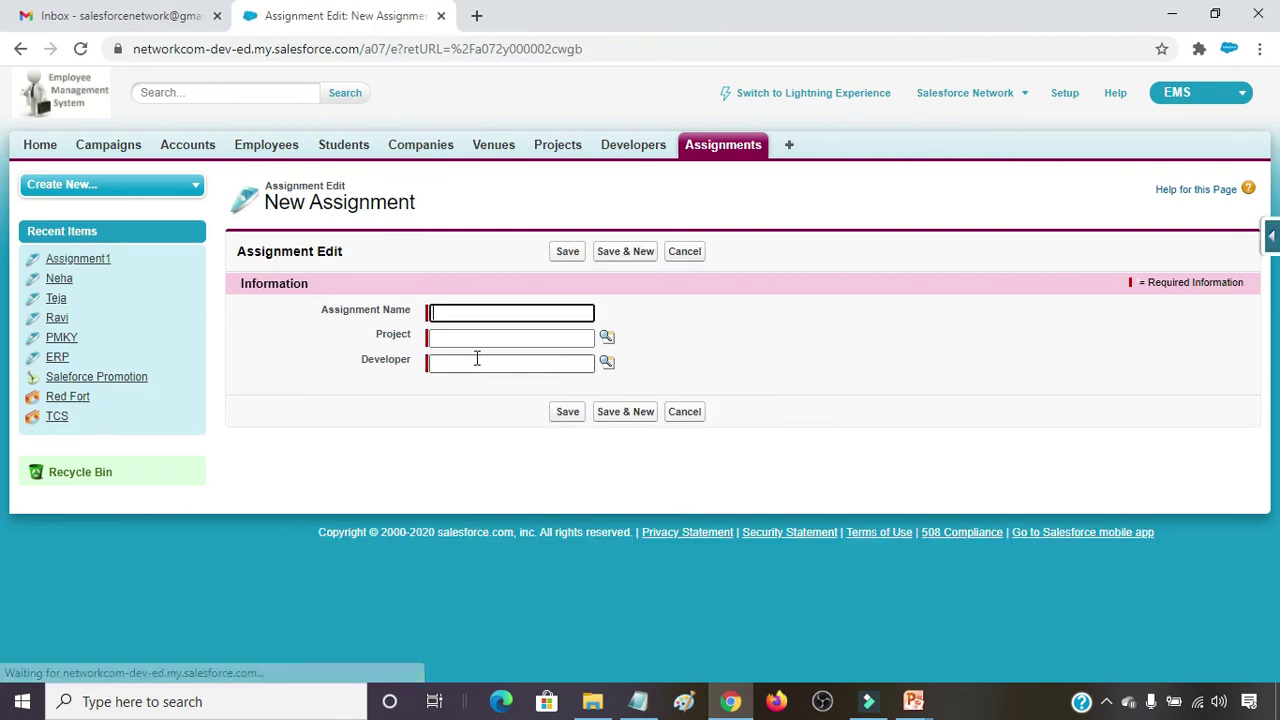
Step: Create the assignment Assignment2 with project PMKY and the last-created developer, and save it
text(Assignment2)
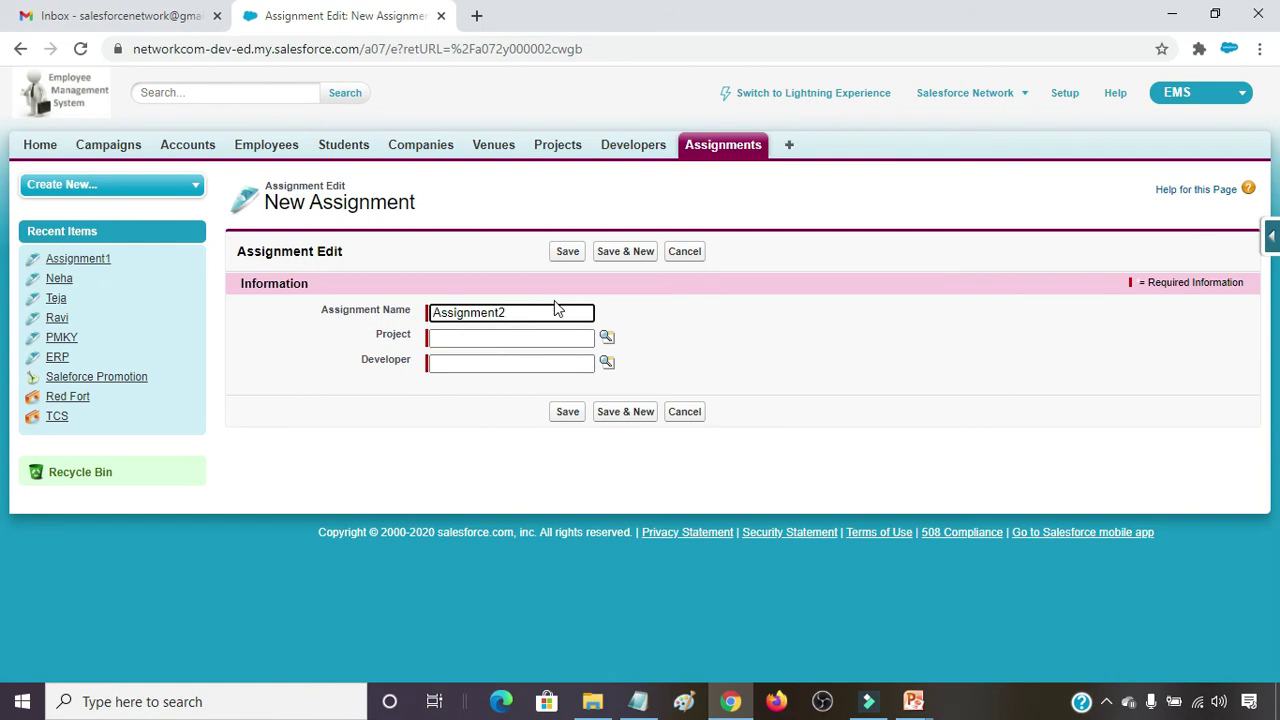
click(607, 338)
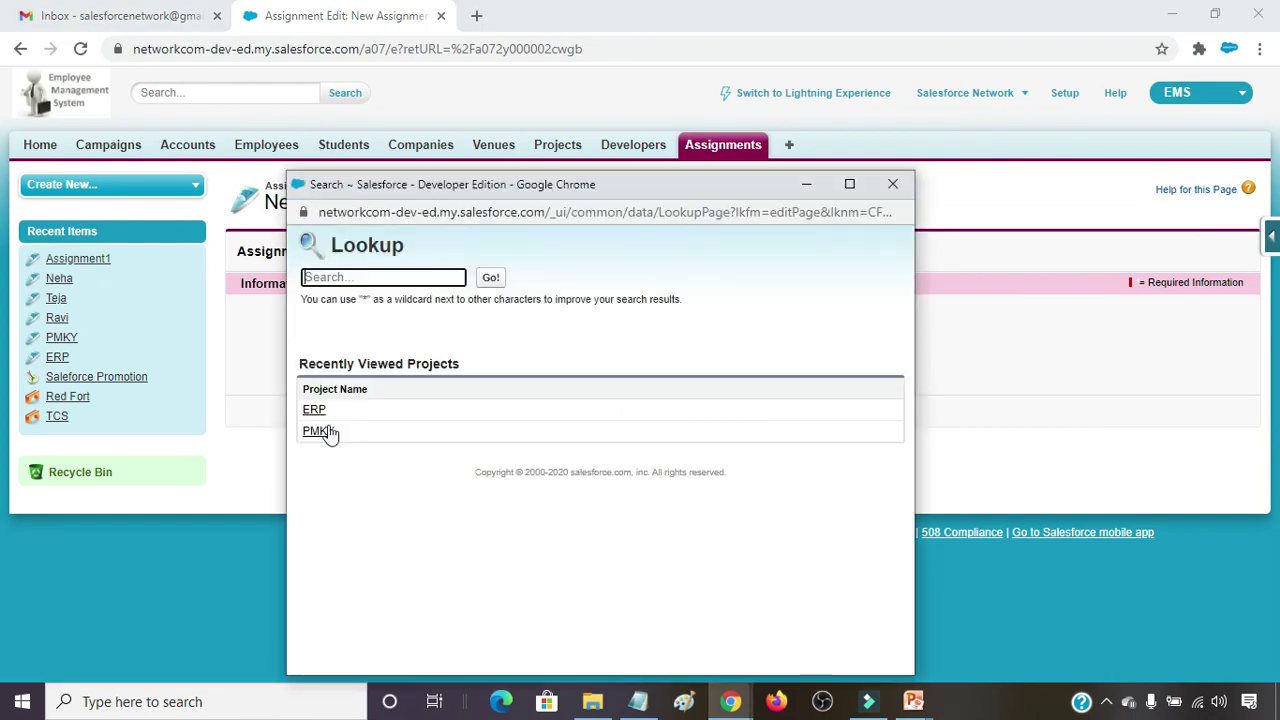
click(318, 431)
click(607, 364)
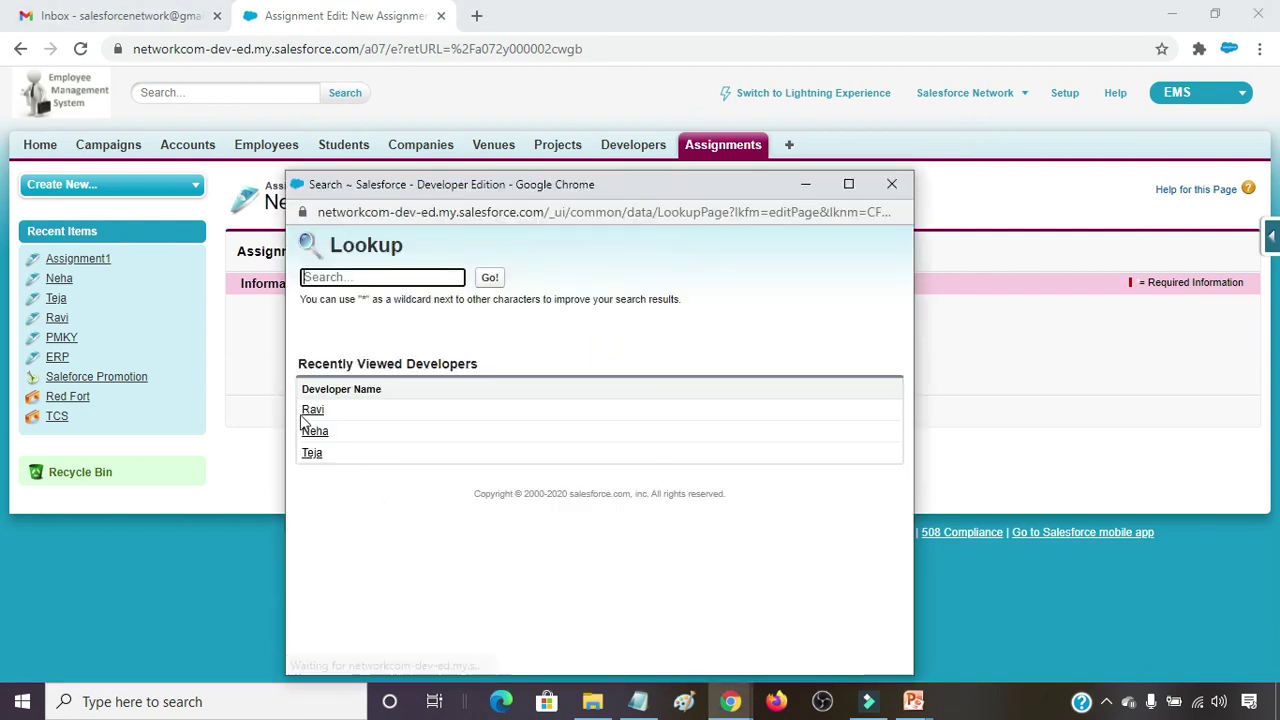
click(318, 433)
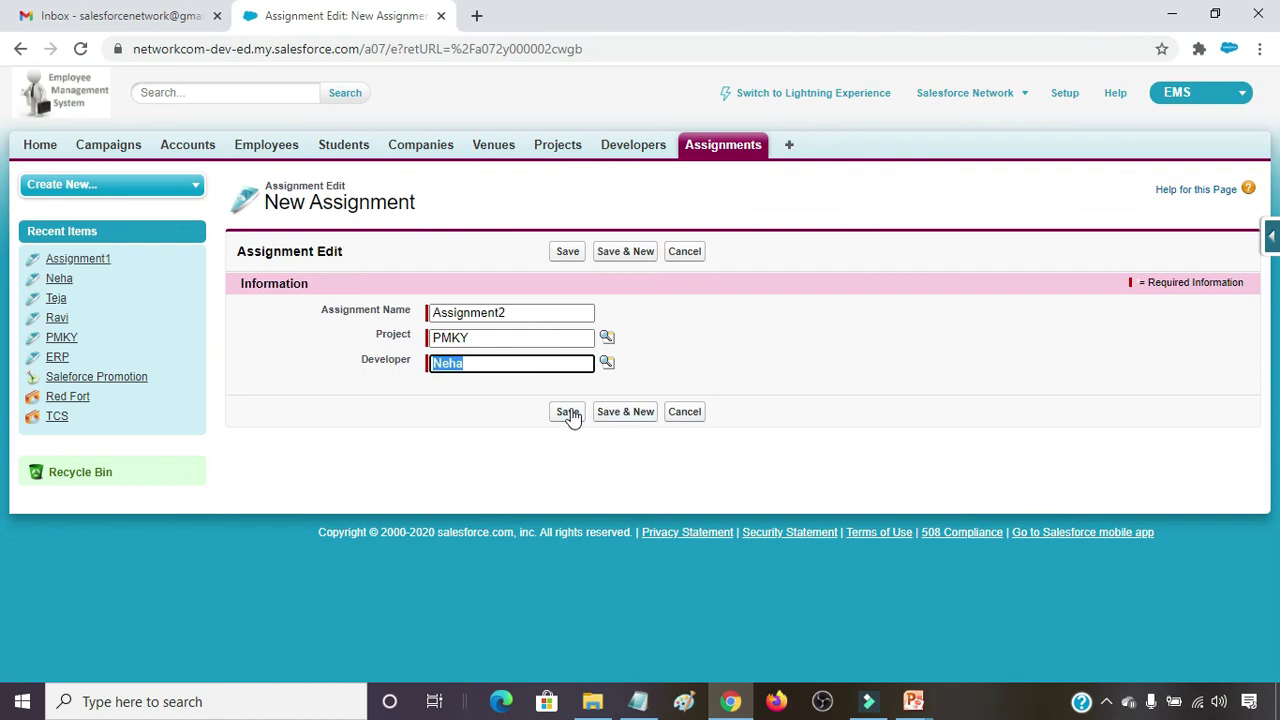
click(568, 413)
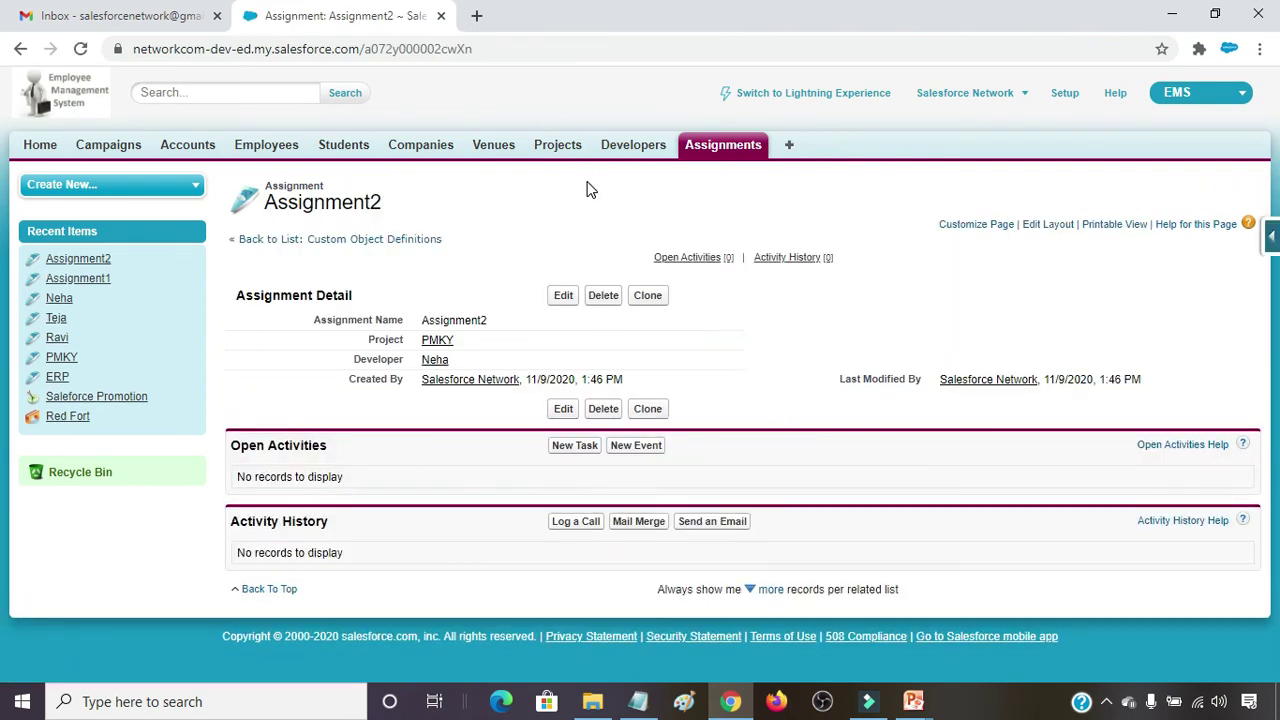
Step: Open the PMKY project record and delete it, confirming the deletion
click(558, 148)
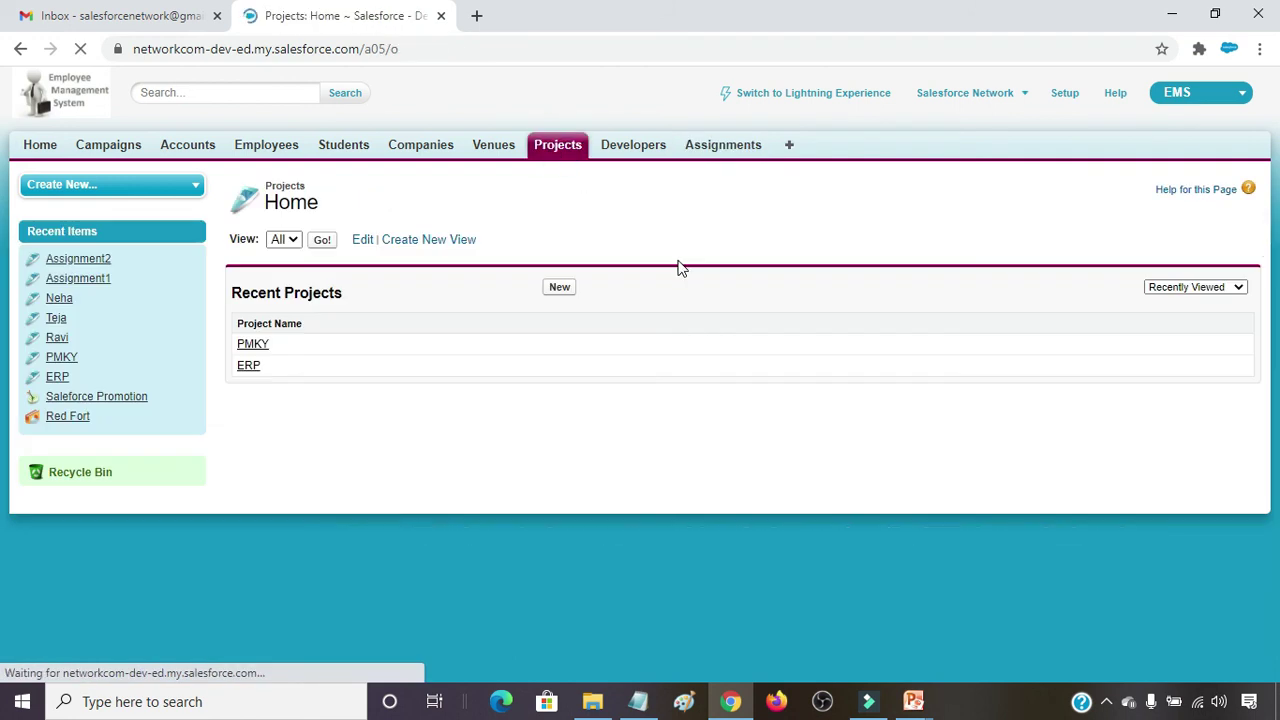
click(253, 345)
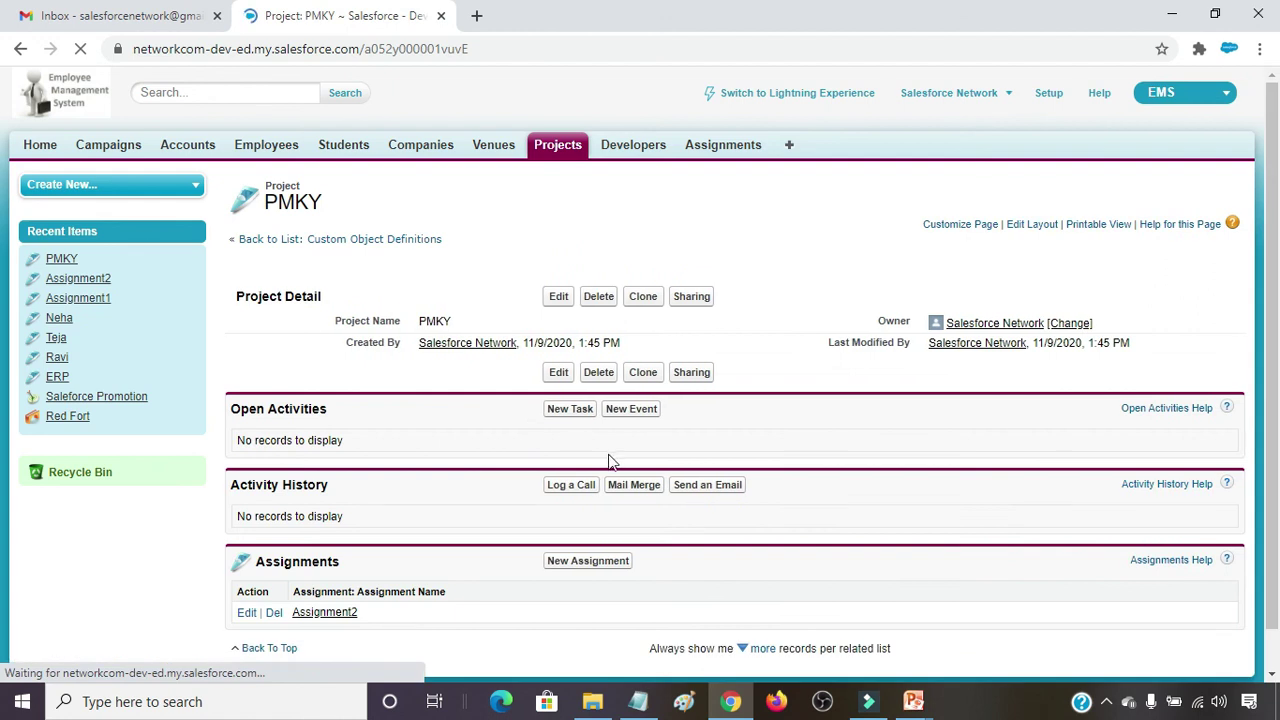
click(600, 296)
click(729, 158)
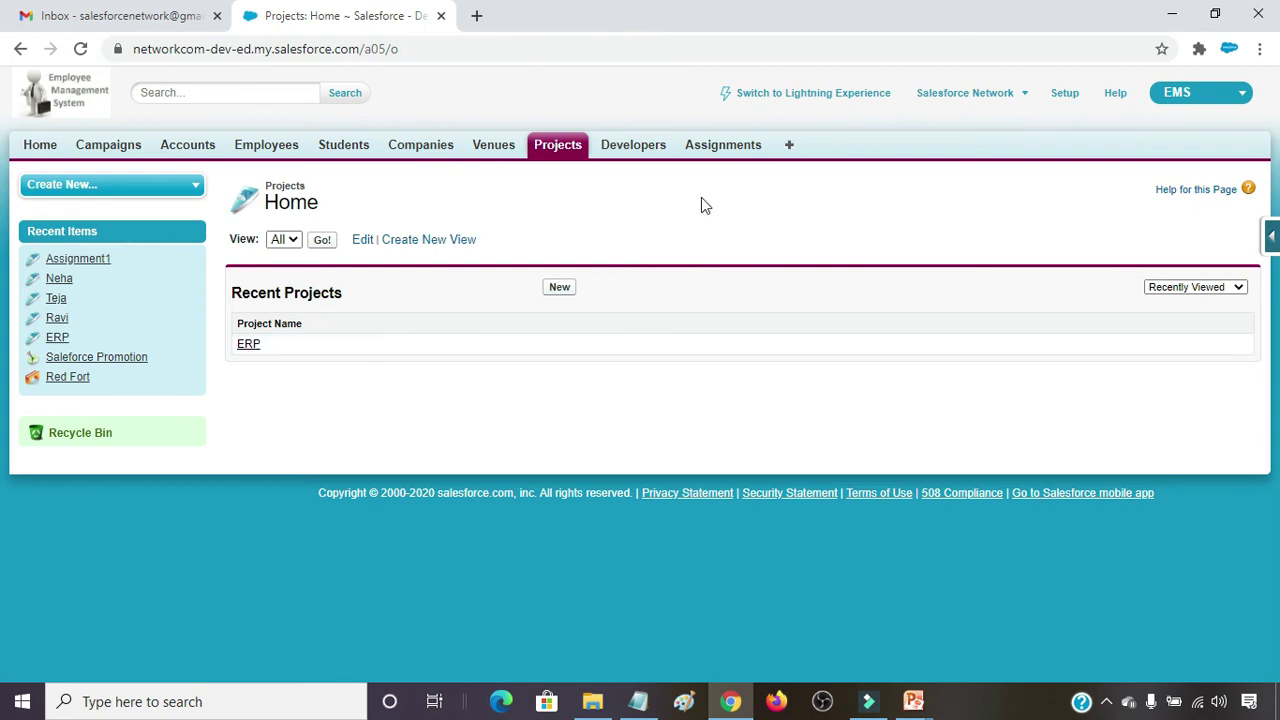
Step: Check all Developer and Assignment records for the effect of the project deletion, and open Assignment1 to examine its project and developer
click(632, 152)
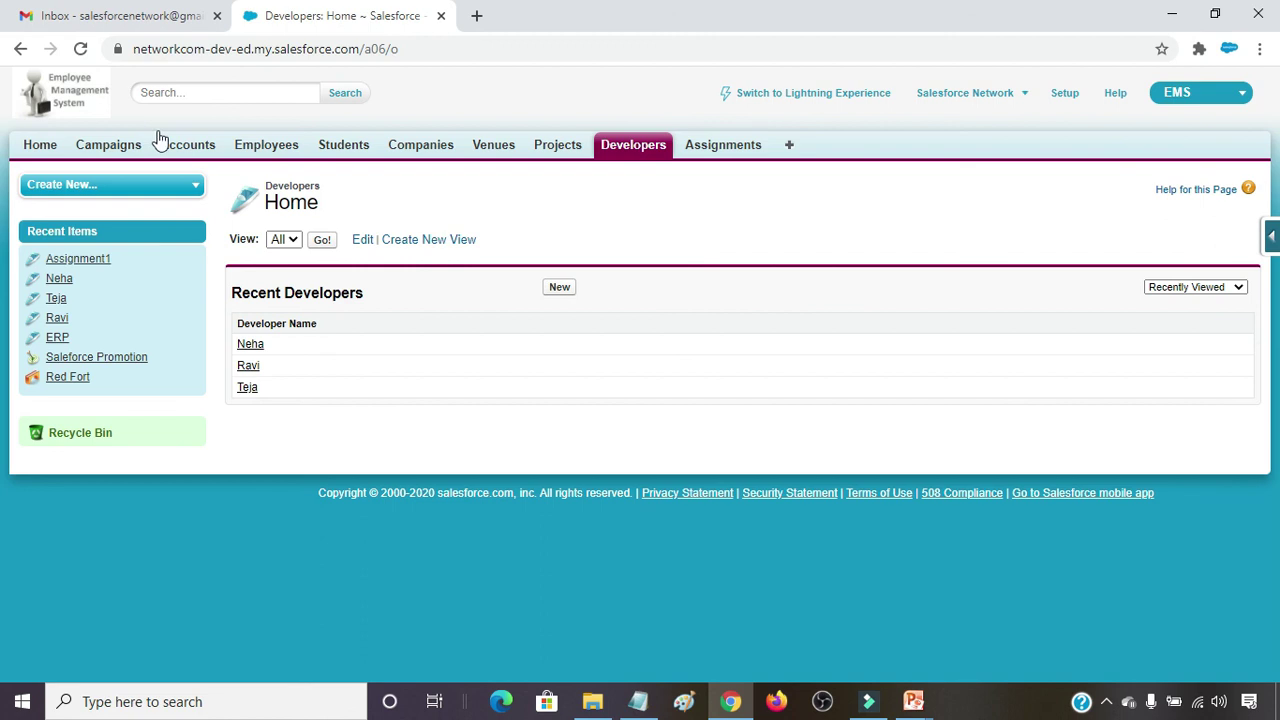
click(318, 243)
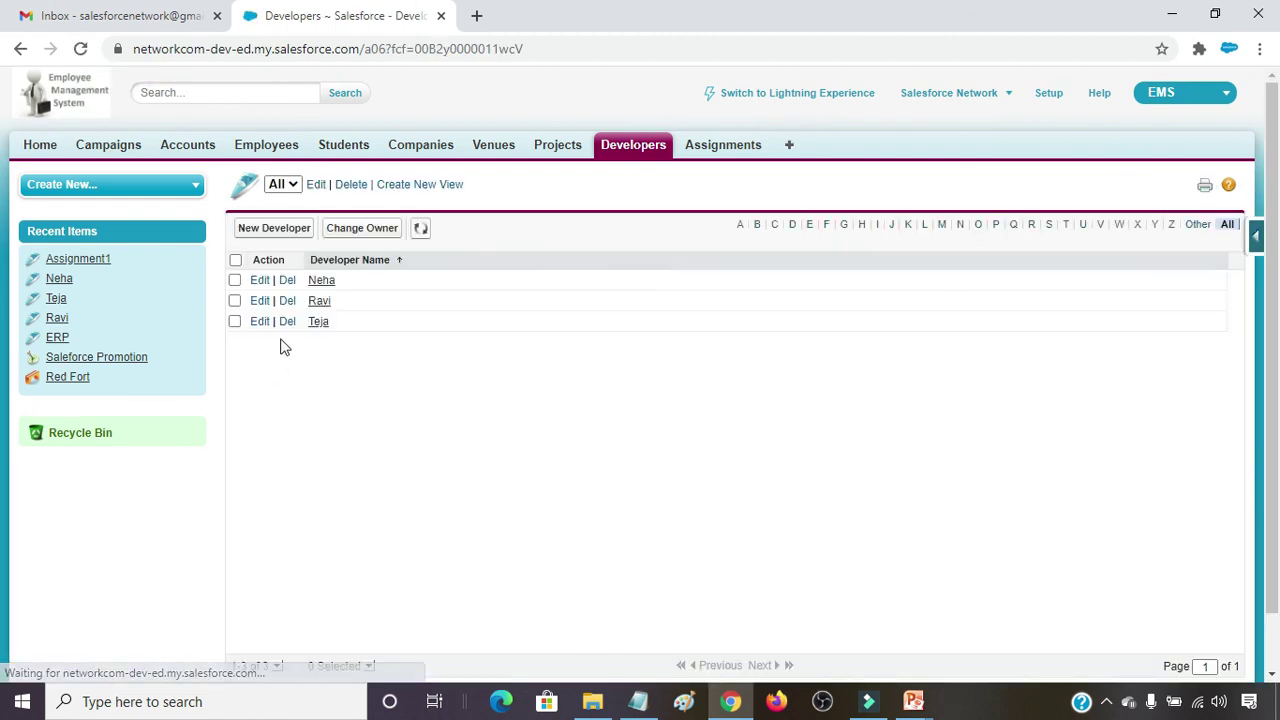
click(737, 152)
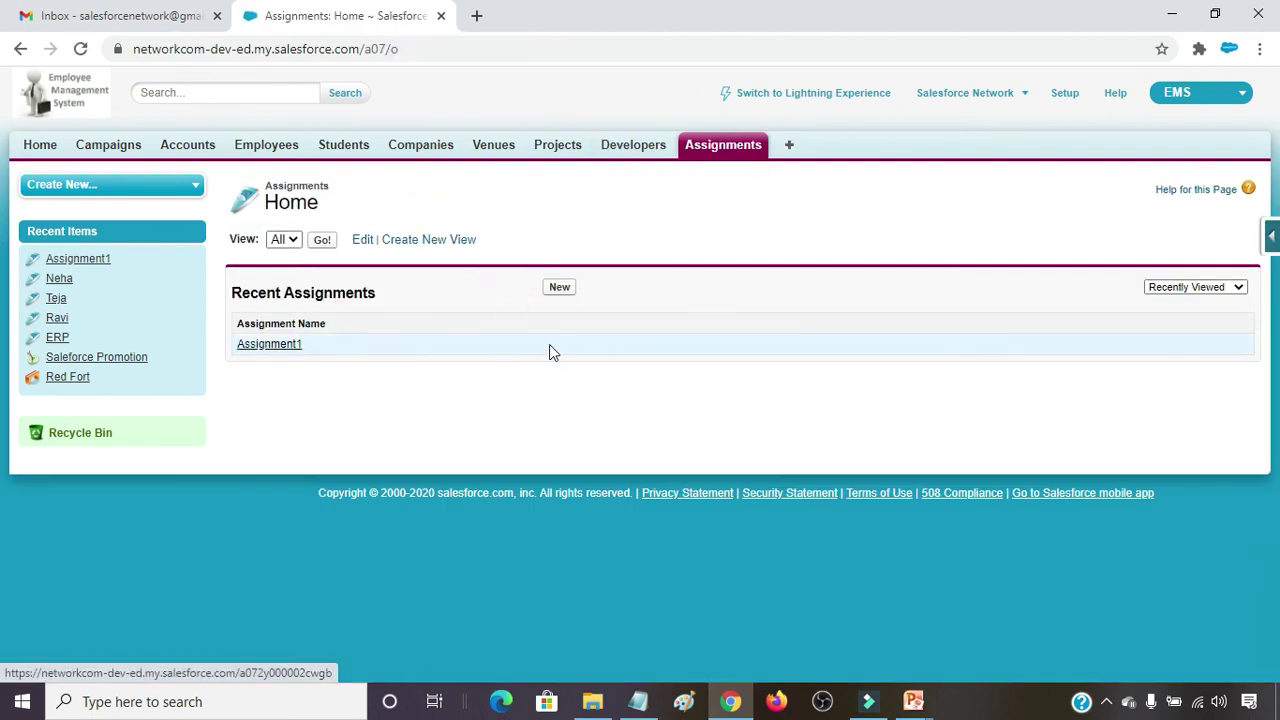
click(323, 242)
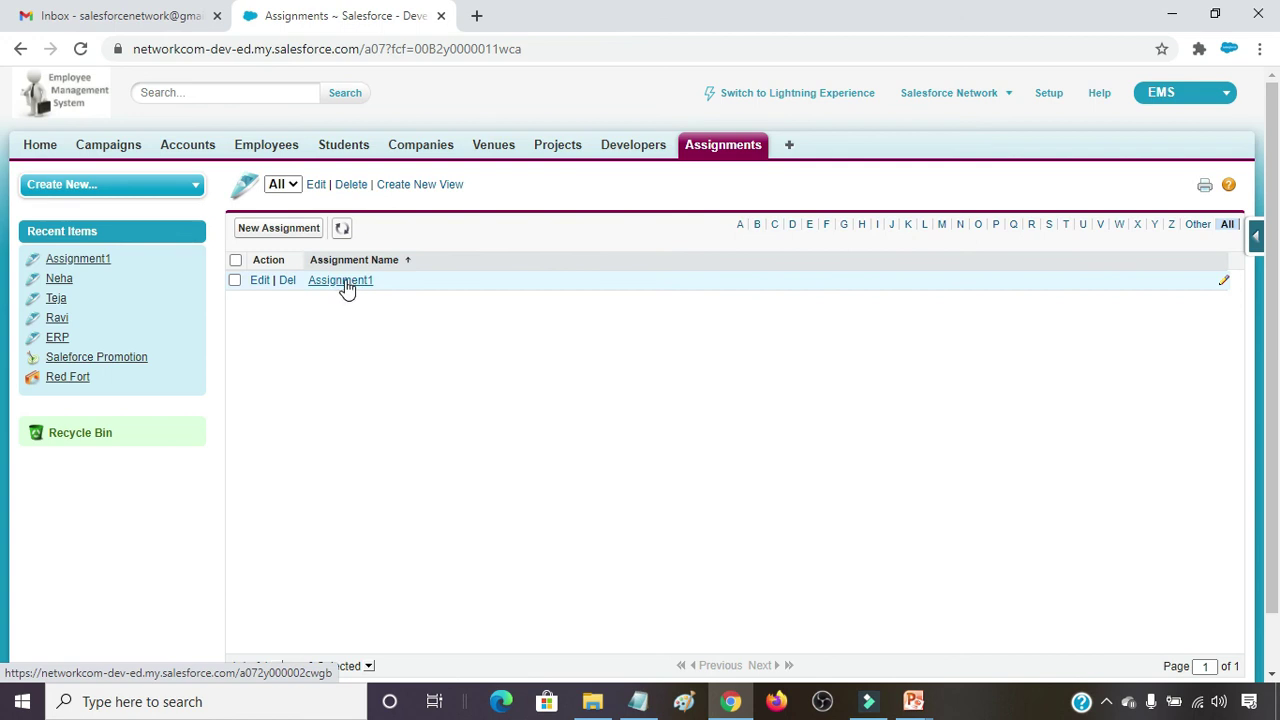
click(343, 282)
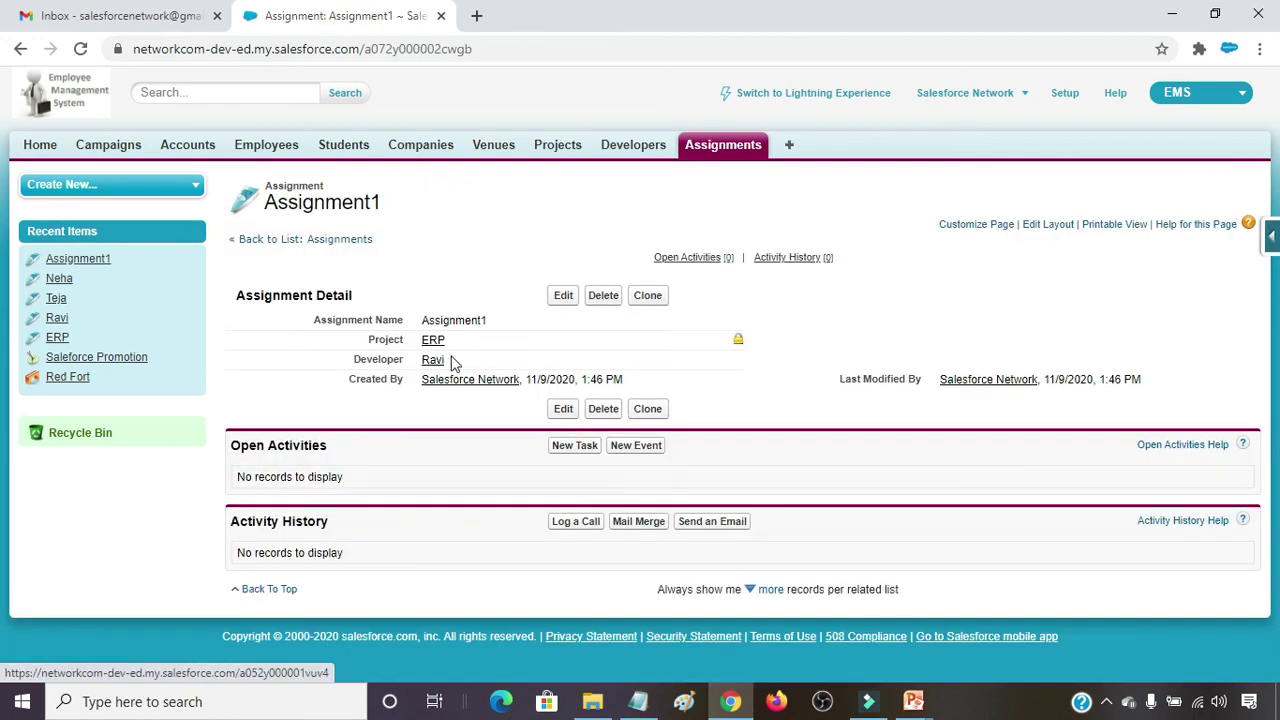